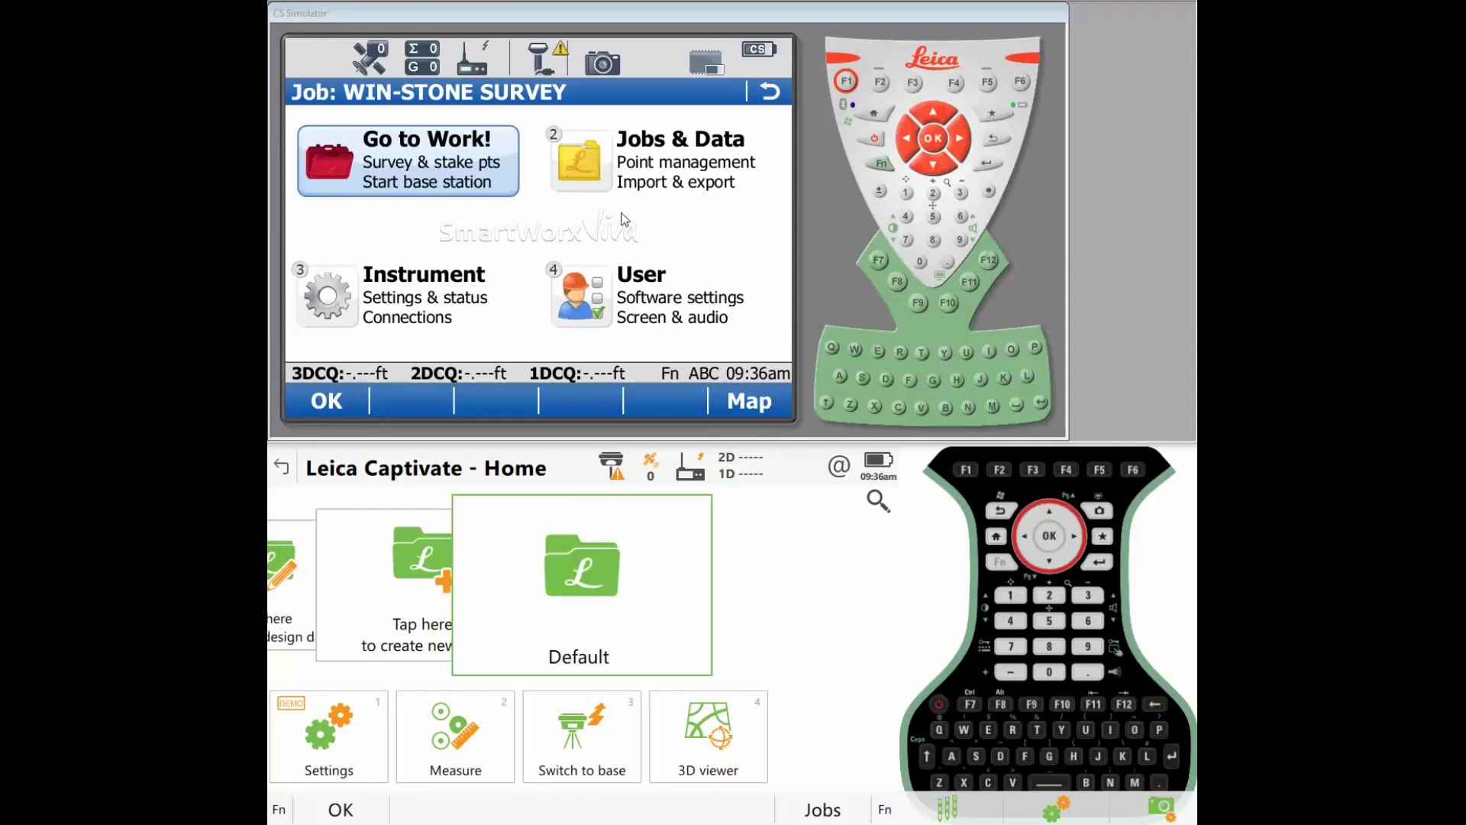
Review the working jobs stored in internal memory under Jobs & data
left_click(657, 163)
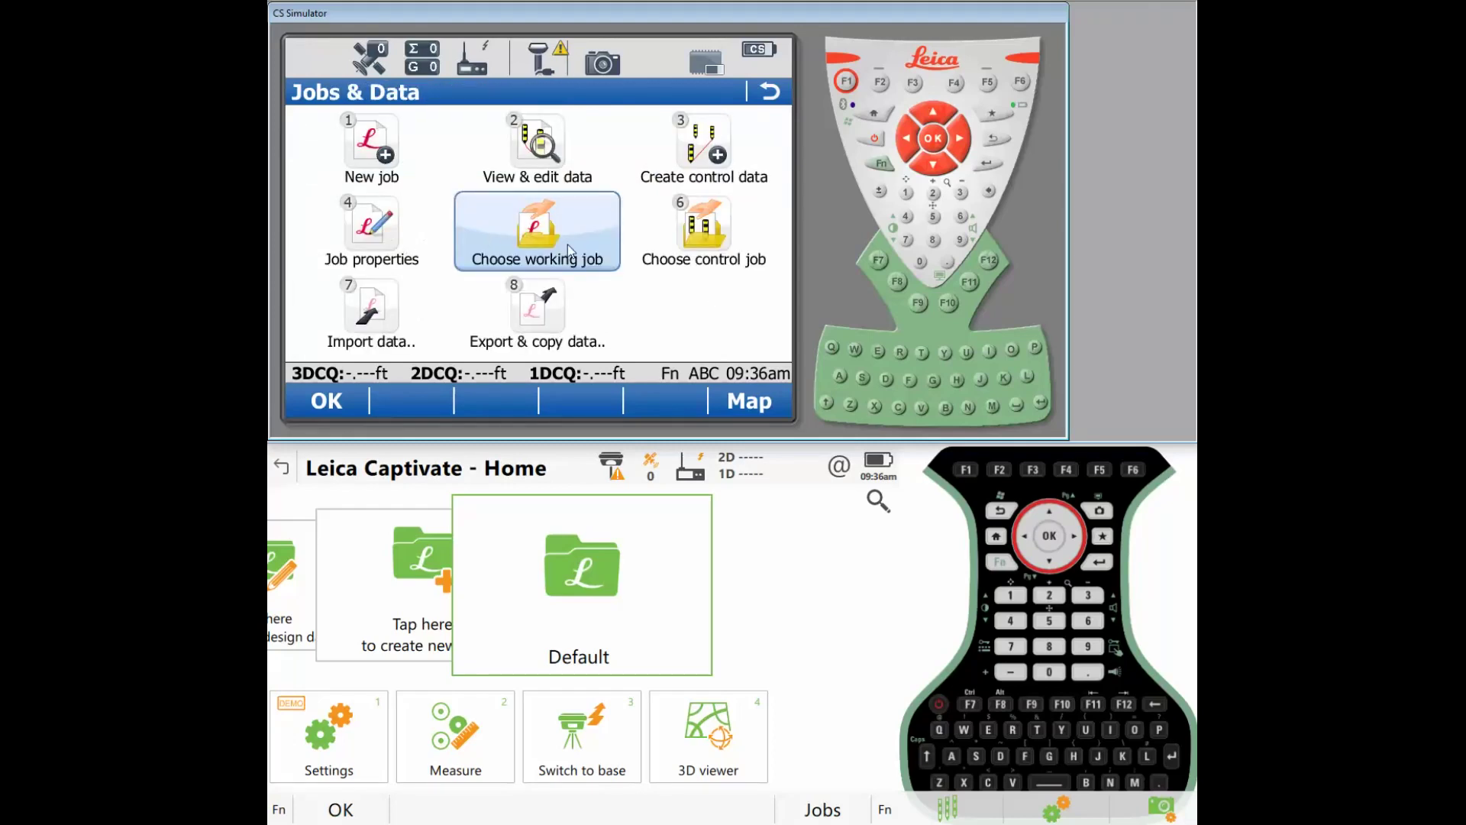
left_click(559, 238)
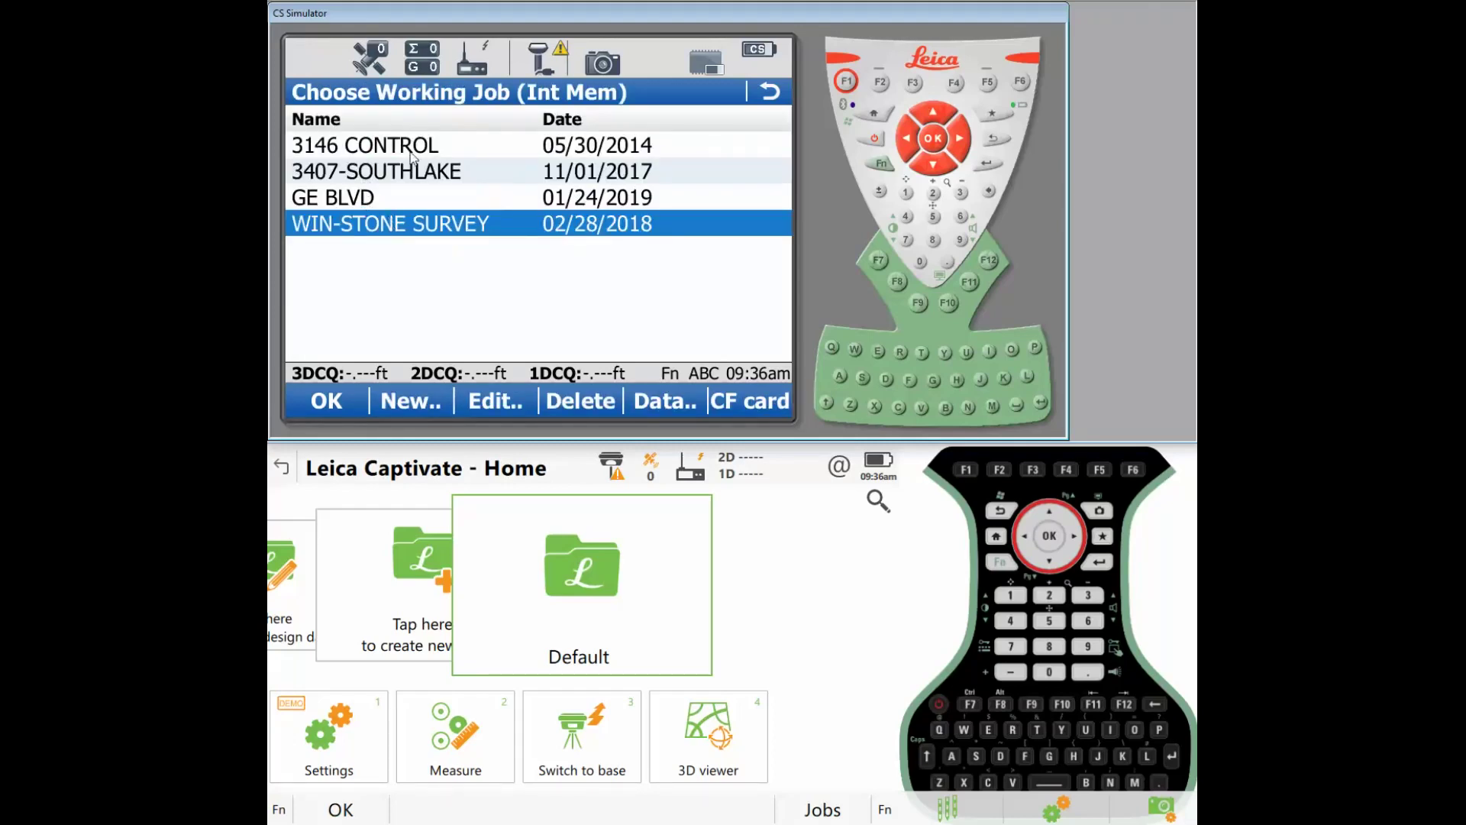
left_click(768, 89)
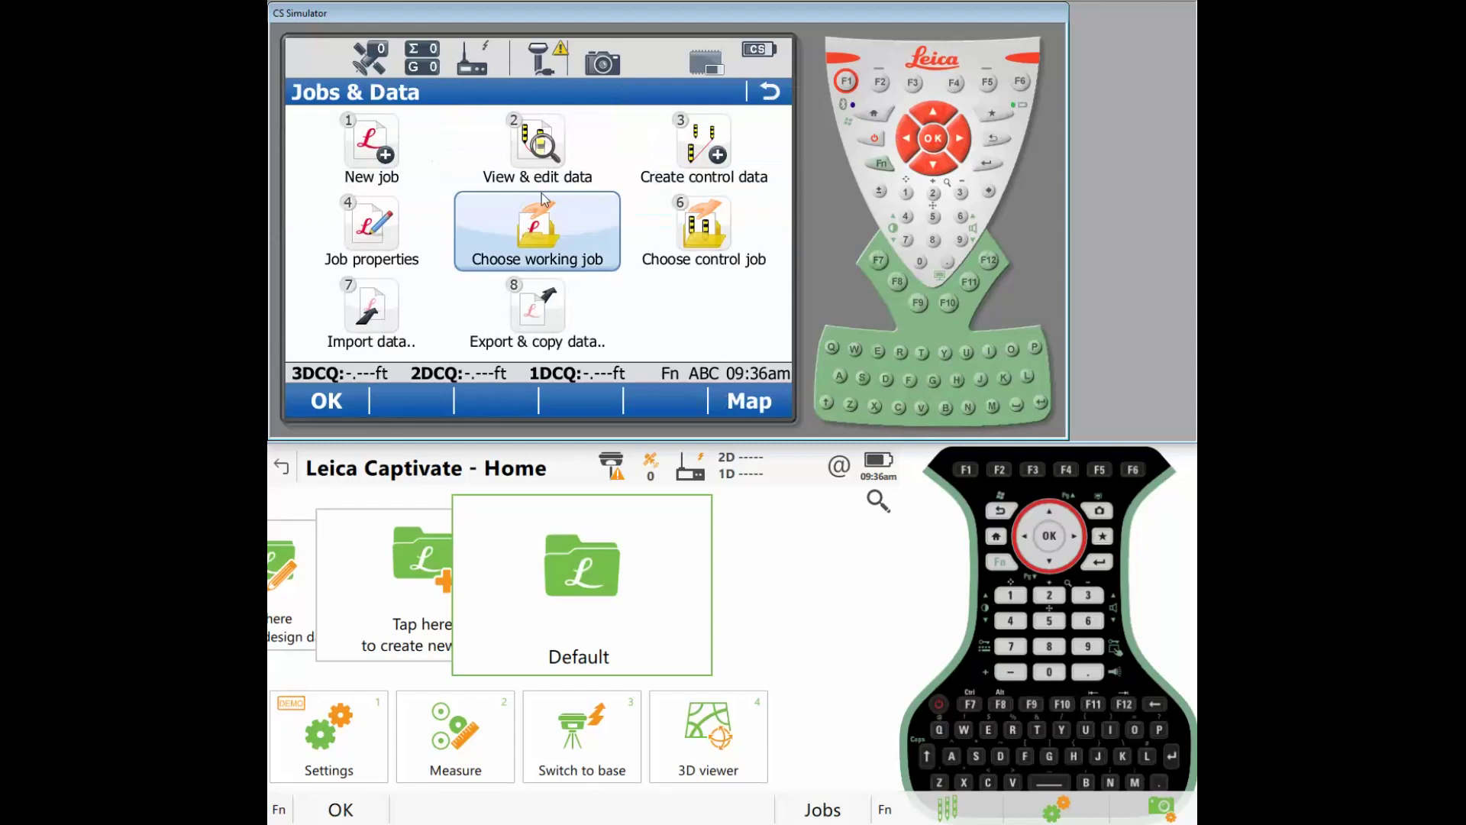
left_click(524, 243)
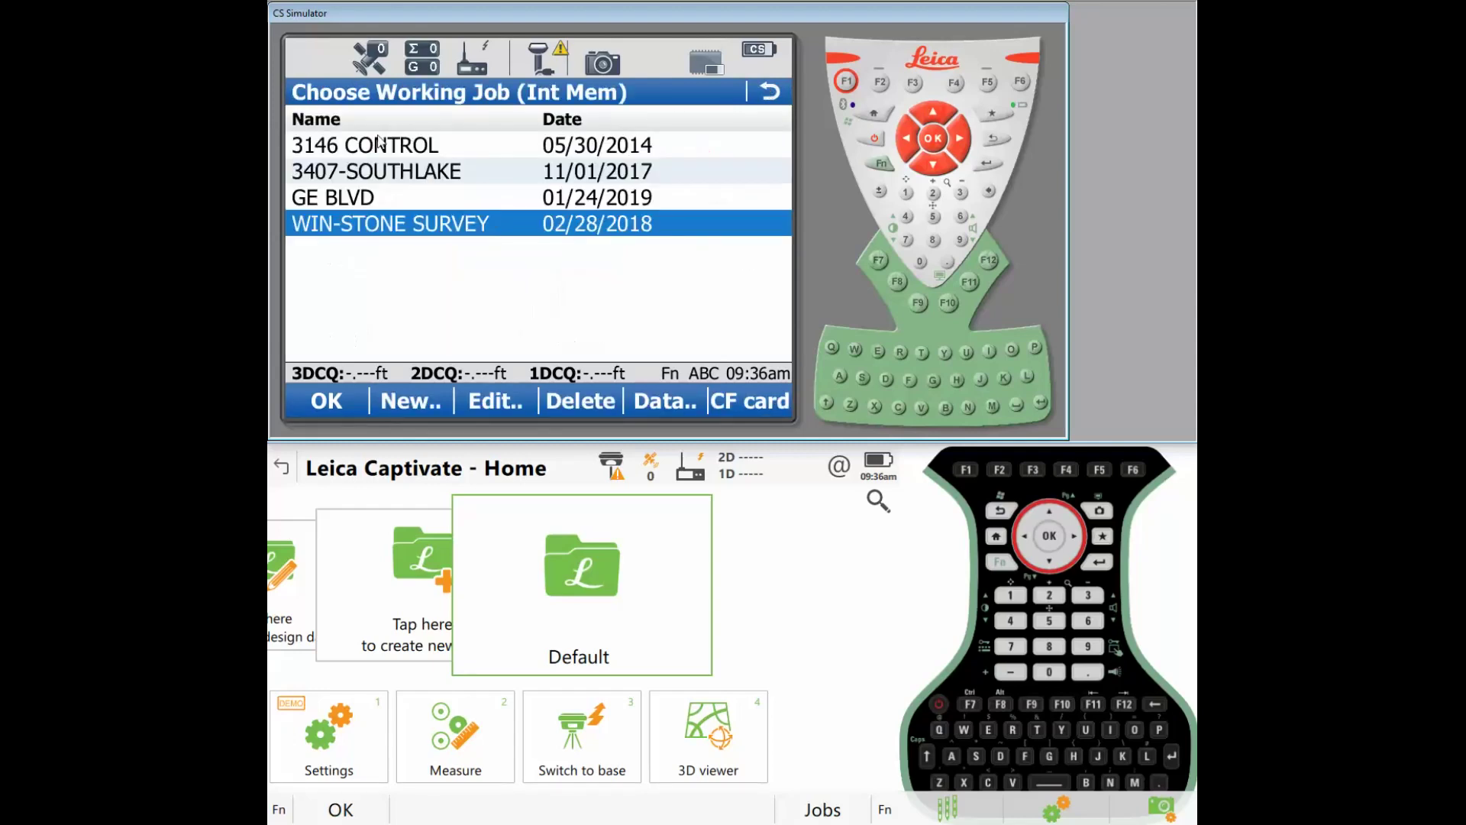
left_click(779, 90)
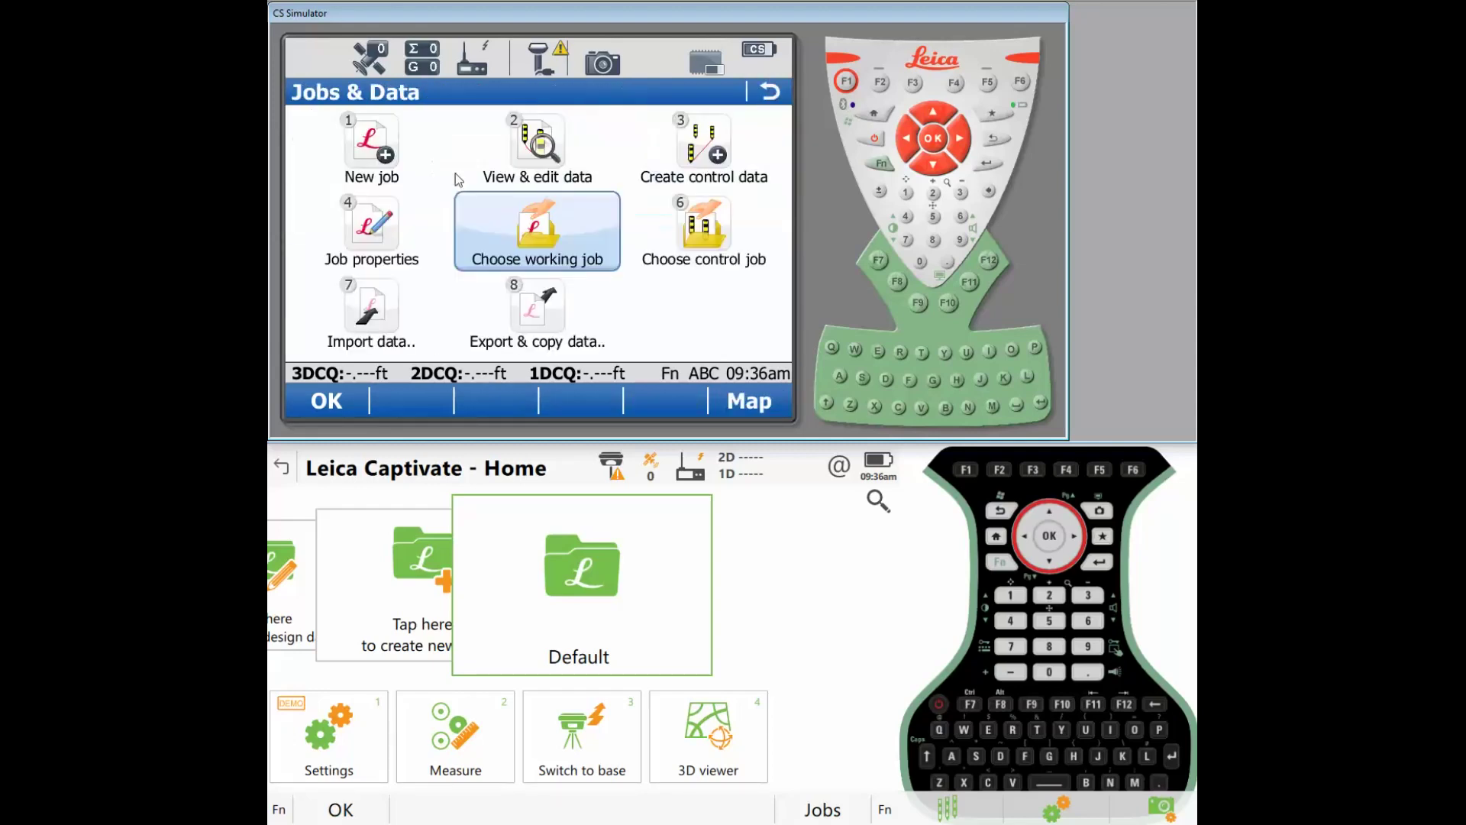
Inspect the WIN-STONE SURVEY job's coordinate system options, then return to the main menu
left_click(362, 242)
left_click(599, 122)
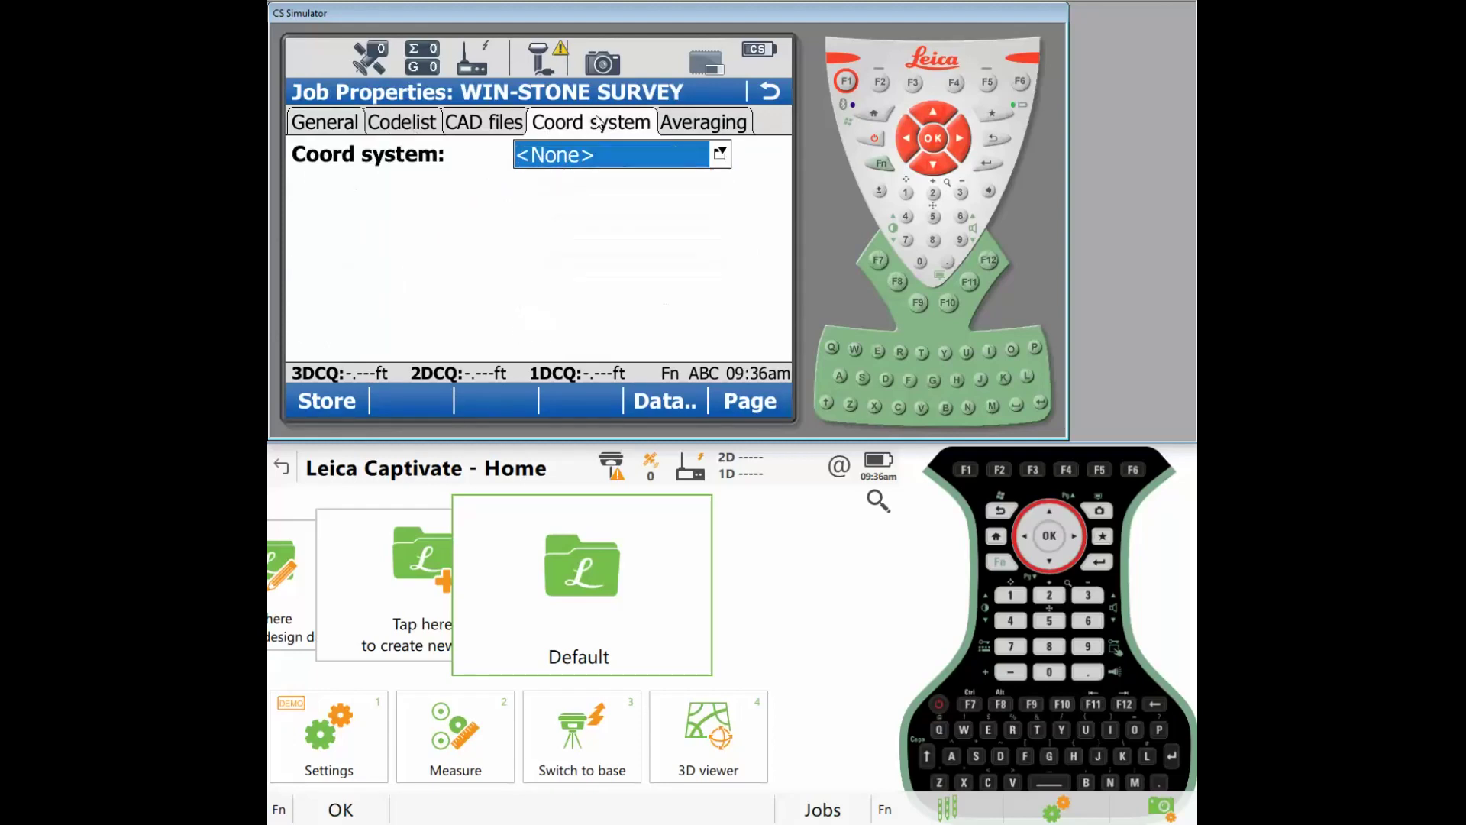
left_click(565, 172)
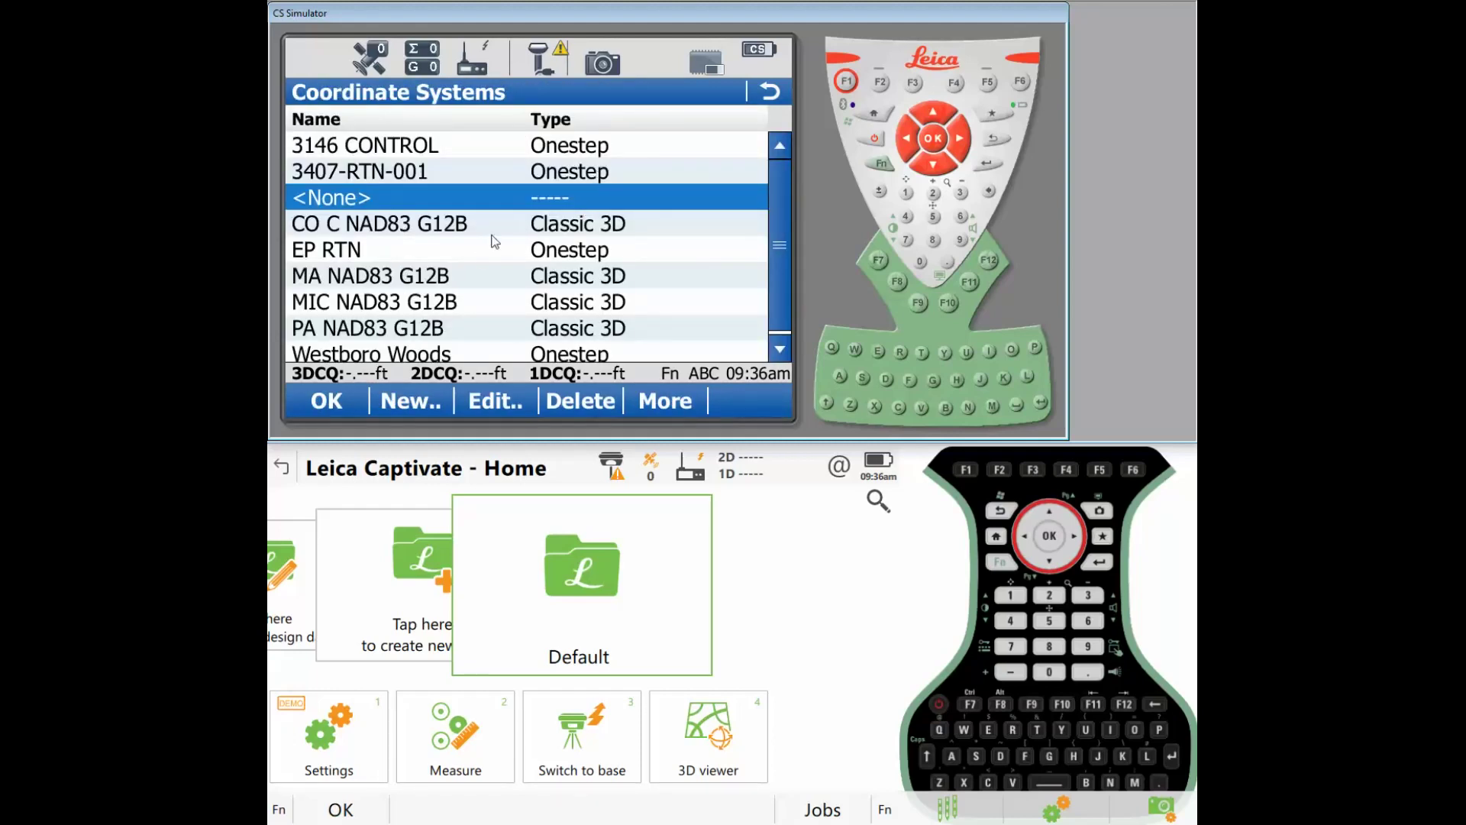
left_click(767, 94)
left_click(769, 98)
left_click(768, 96)
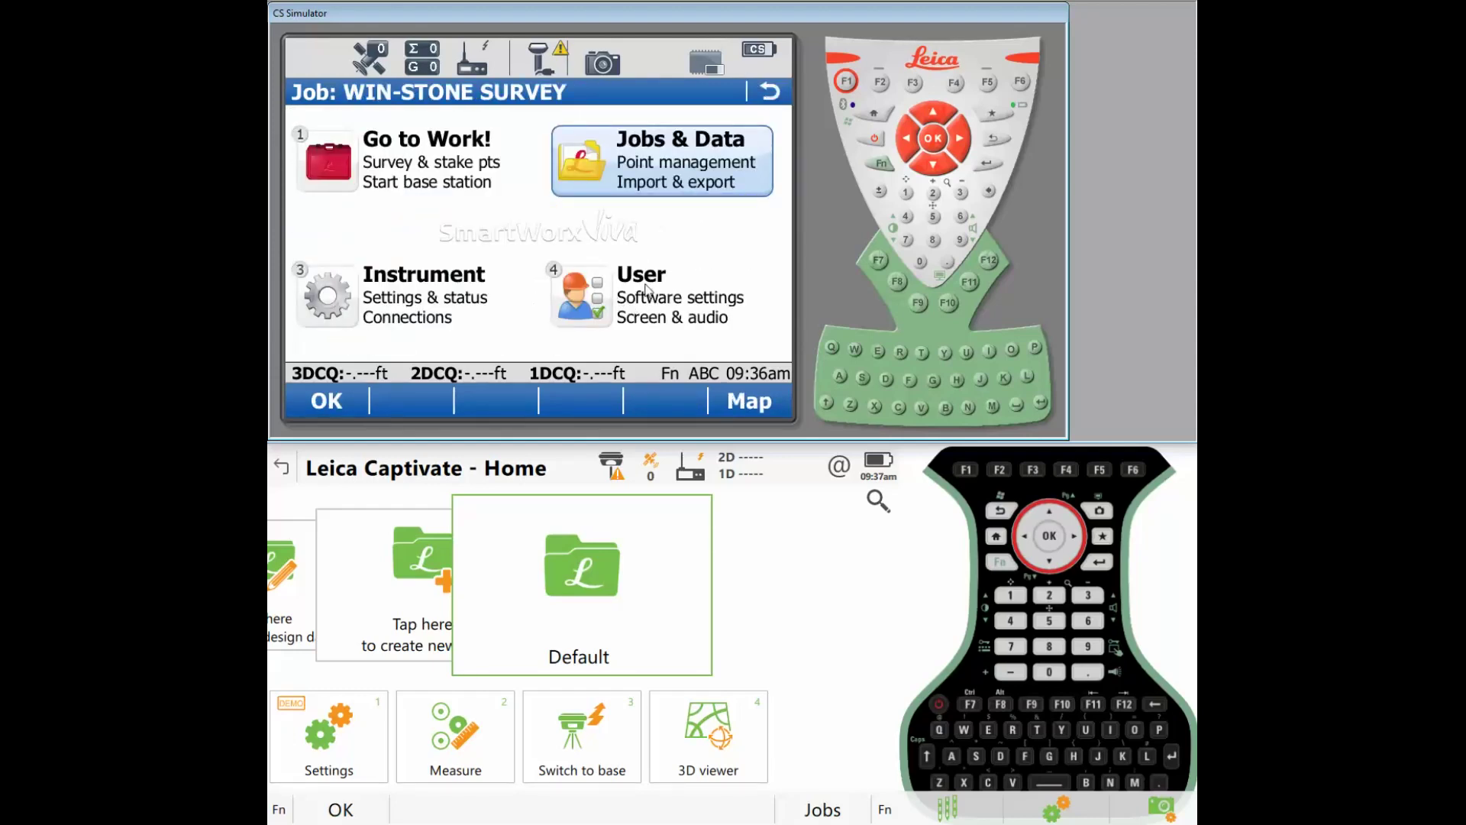
Open User > Tools & utilities > Transfer user objects and choose Codelist
left_click(647, 289)
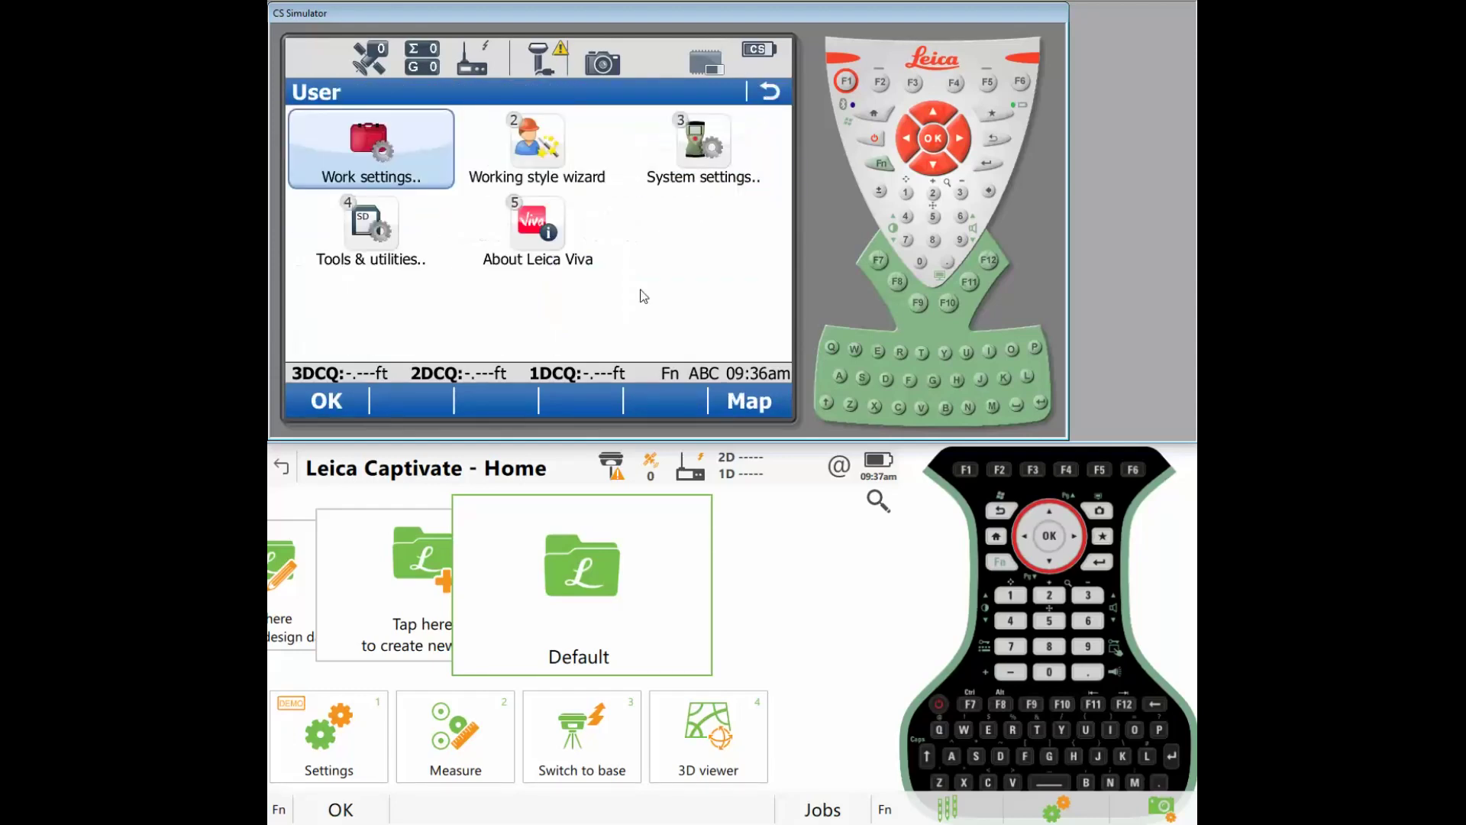
left_click(367, 239)
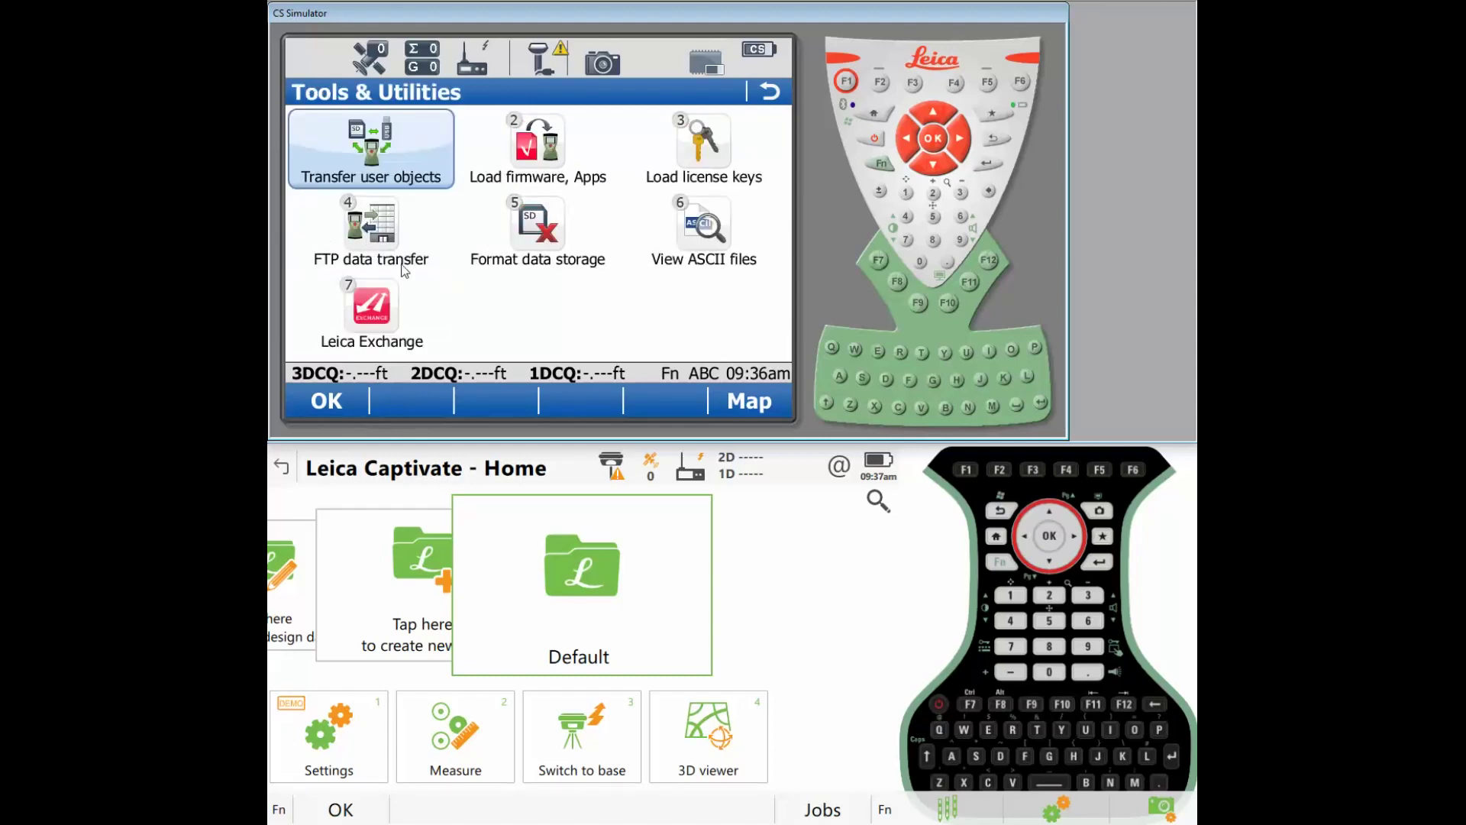
left_click(380, 164)
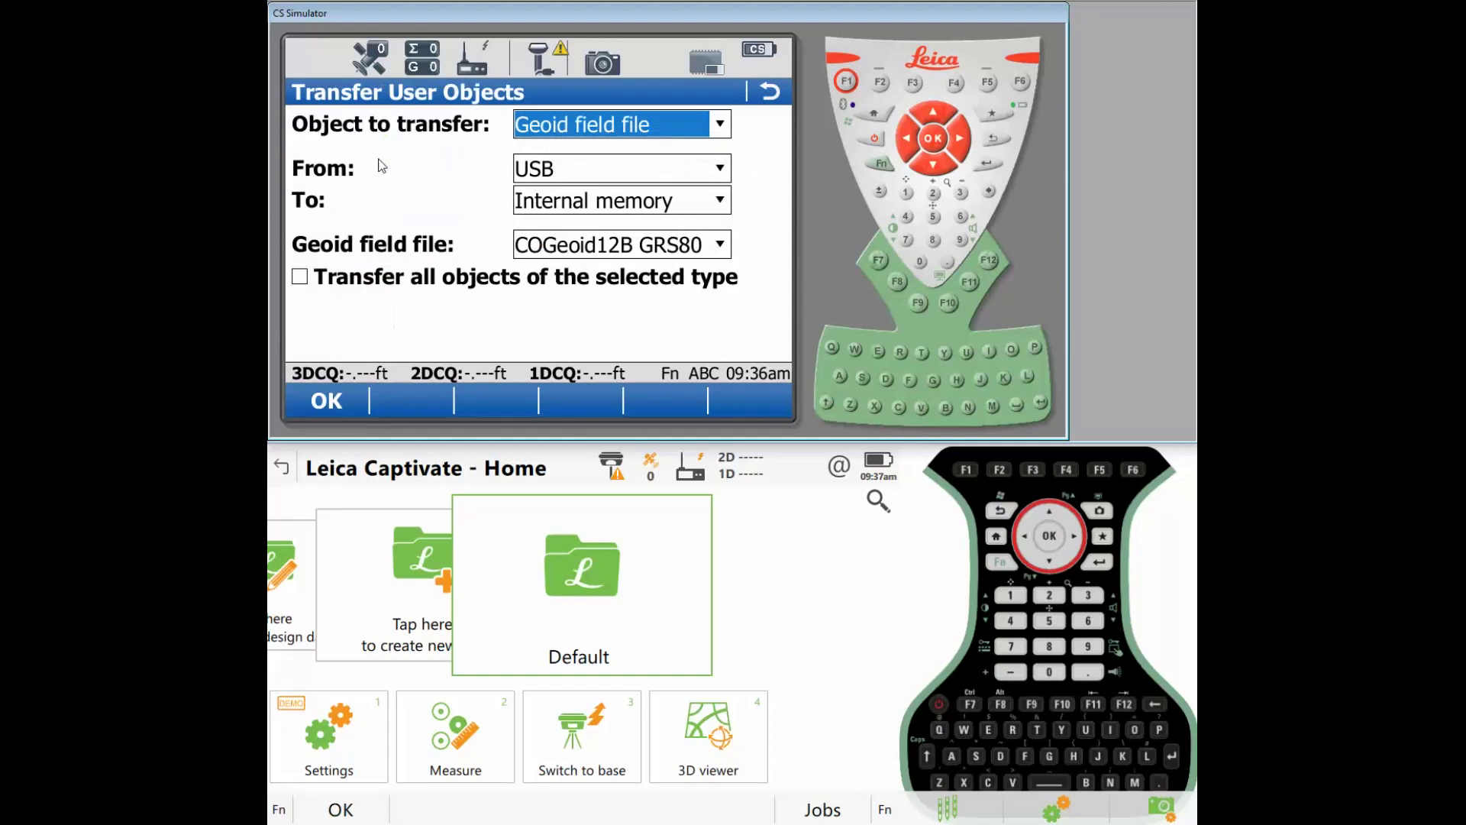
left_click(570, 123)
left_click_drag(730, 212, 741, 160)
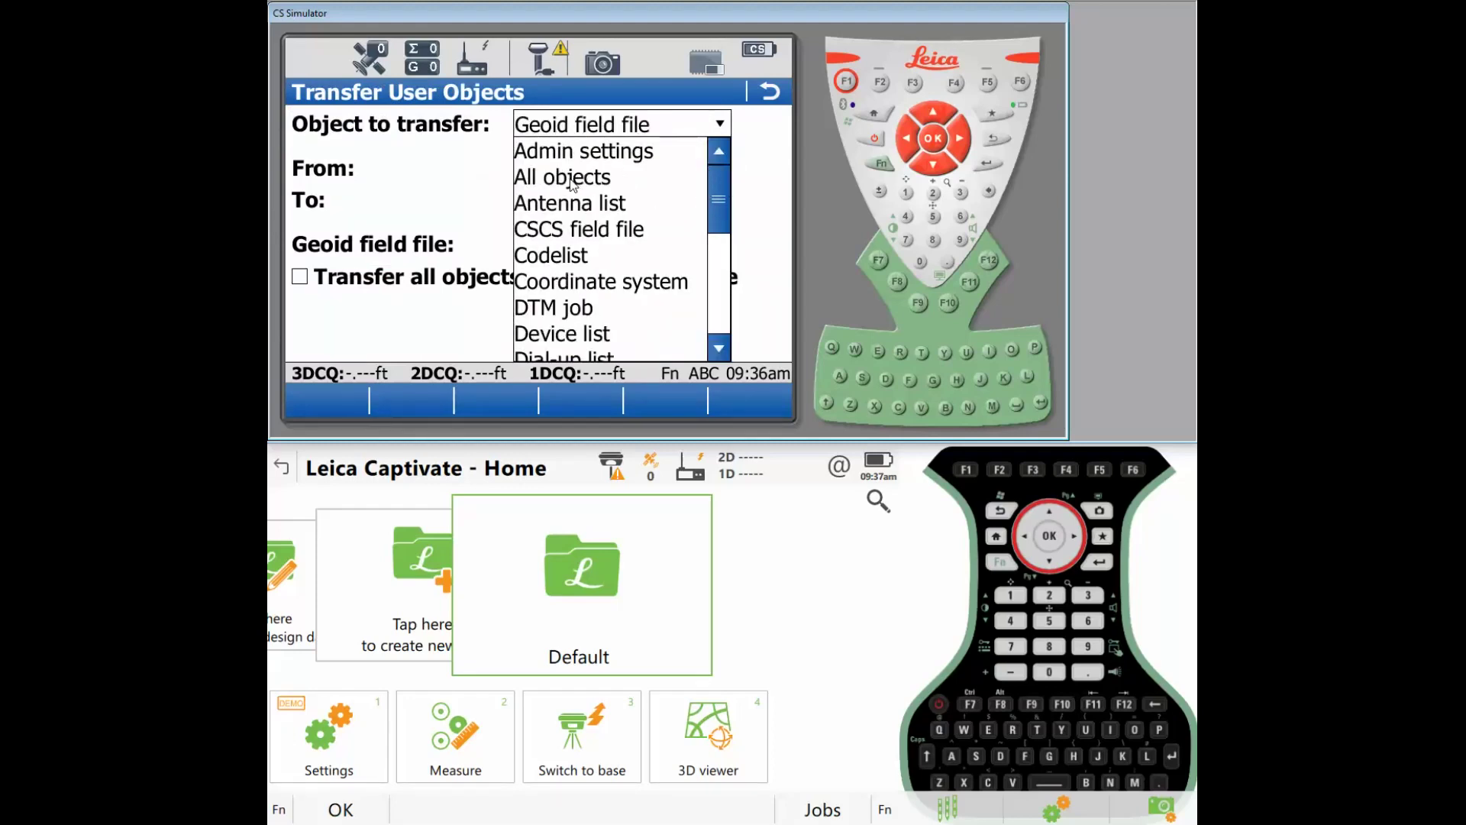
left_click(547, 255)
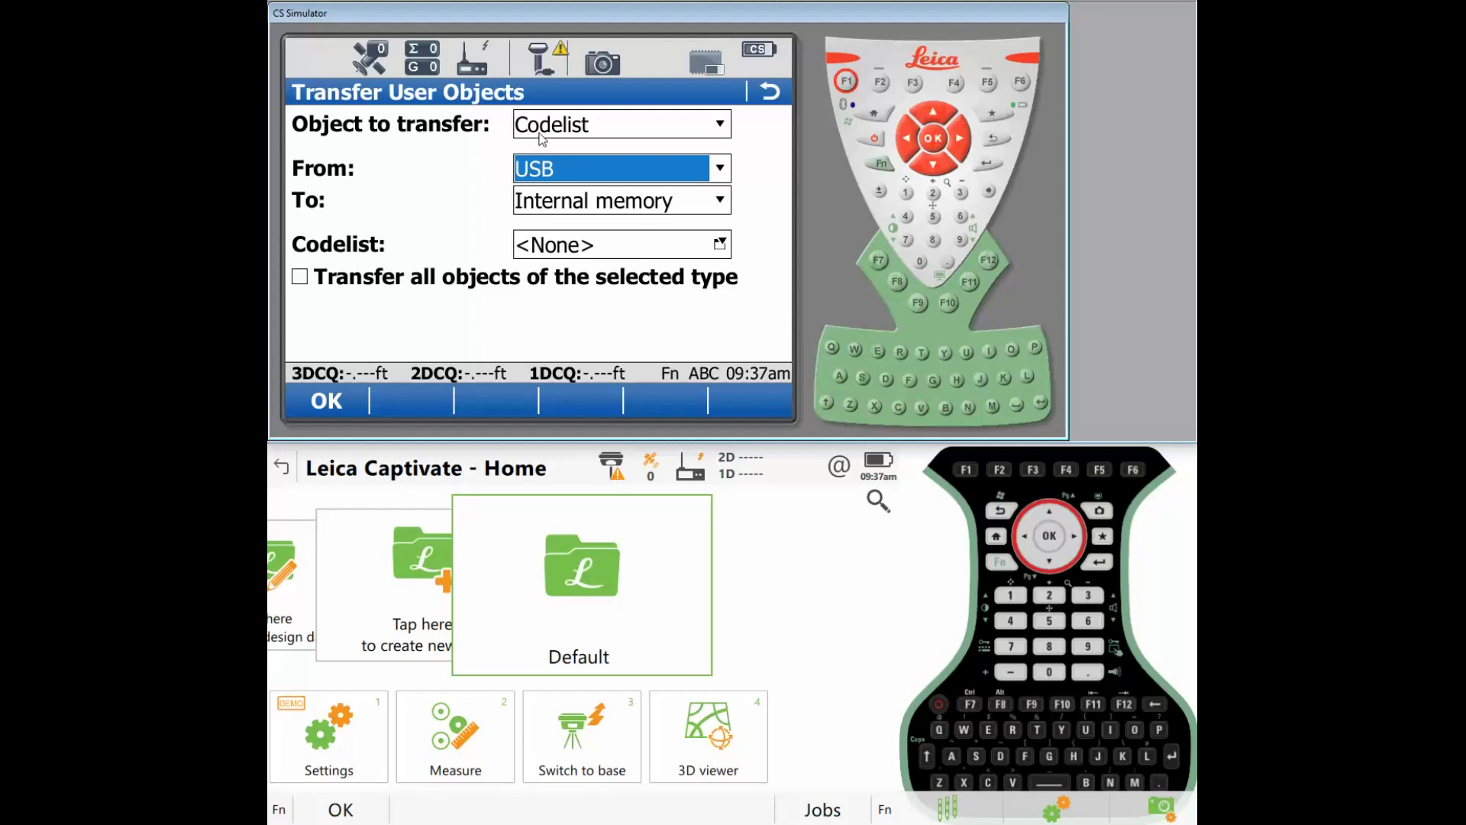
Set the transfer From Internal memory To SD card
left_click(548, 178)
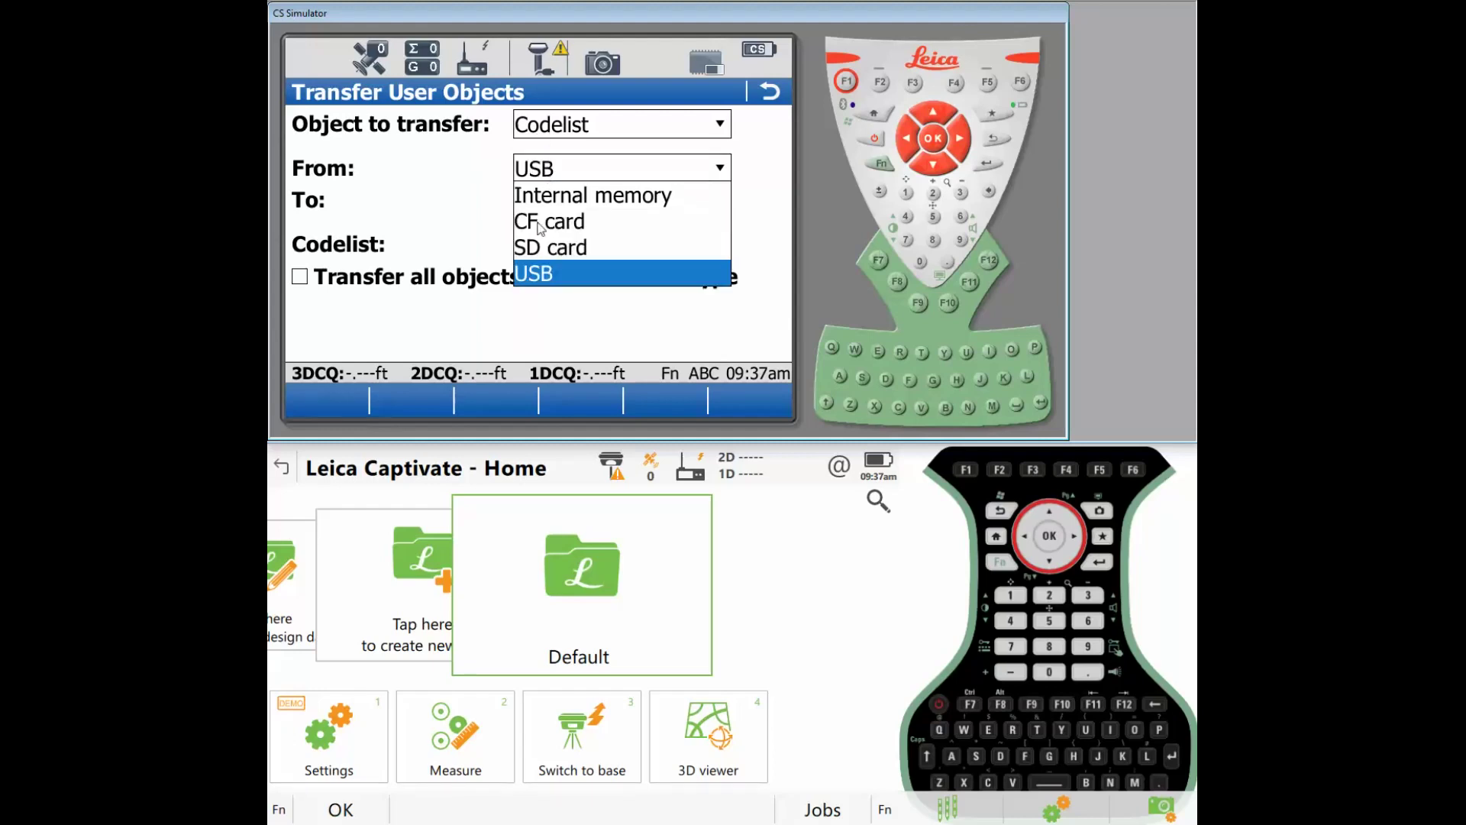
left_click(540, 199)
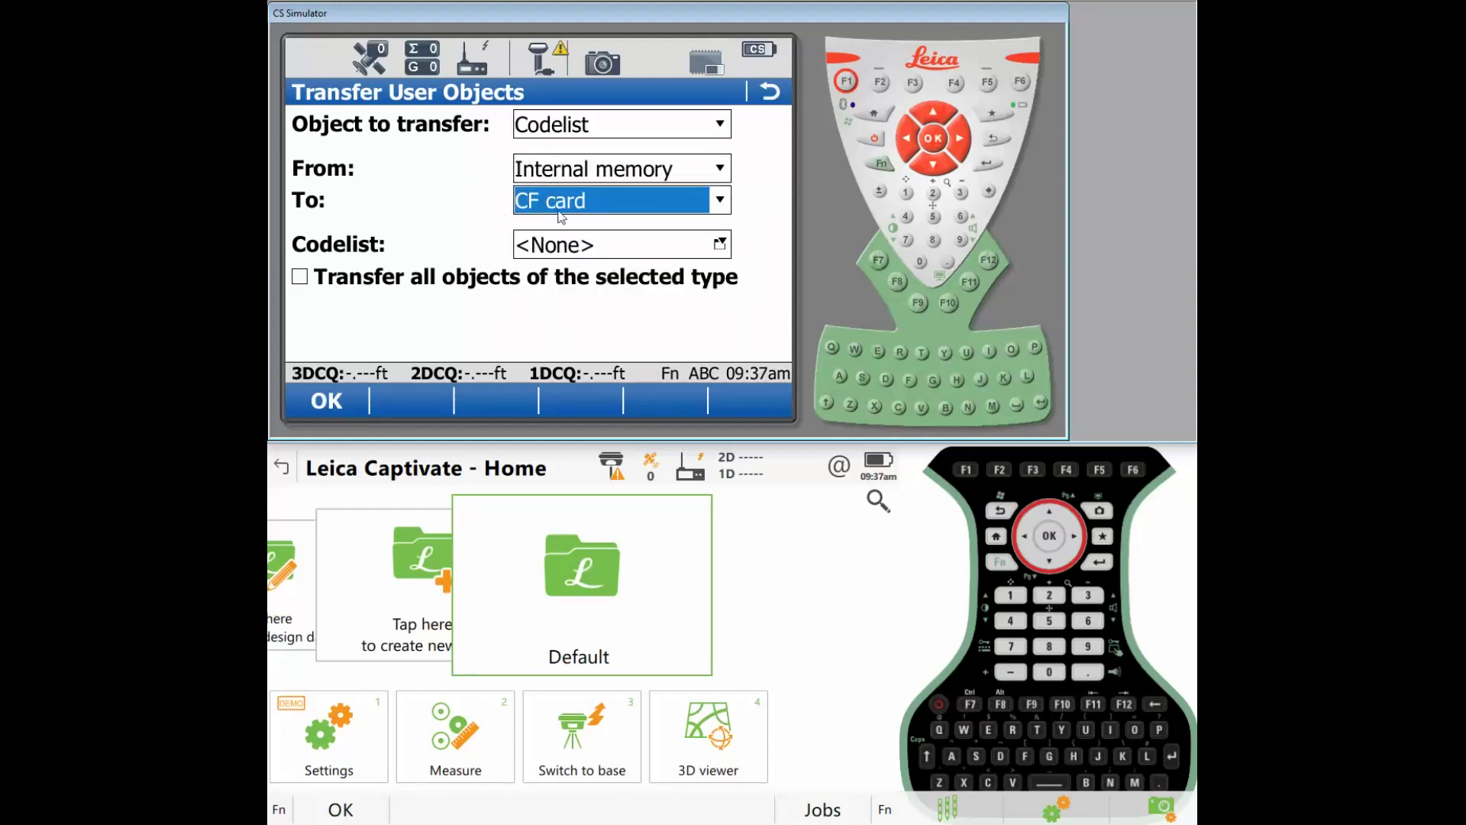
left_click(560, 201)
left_click(542, 254)
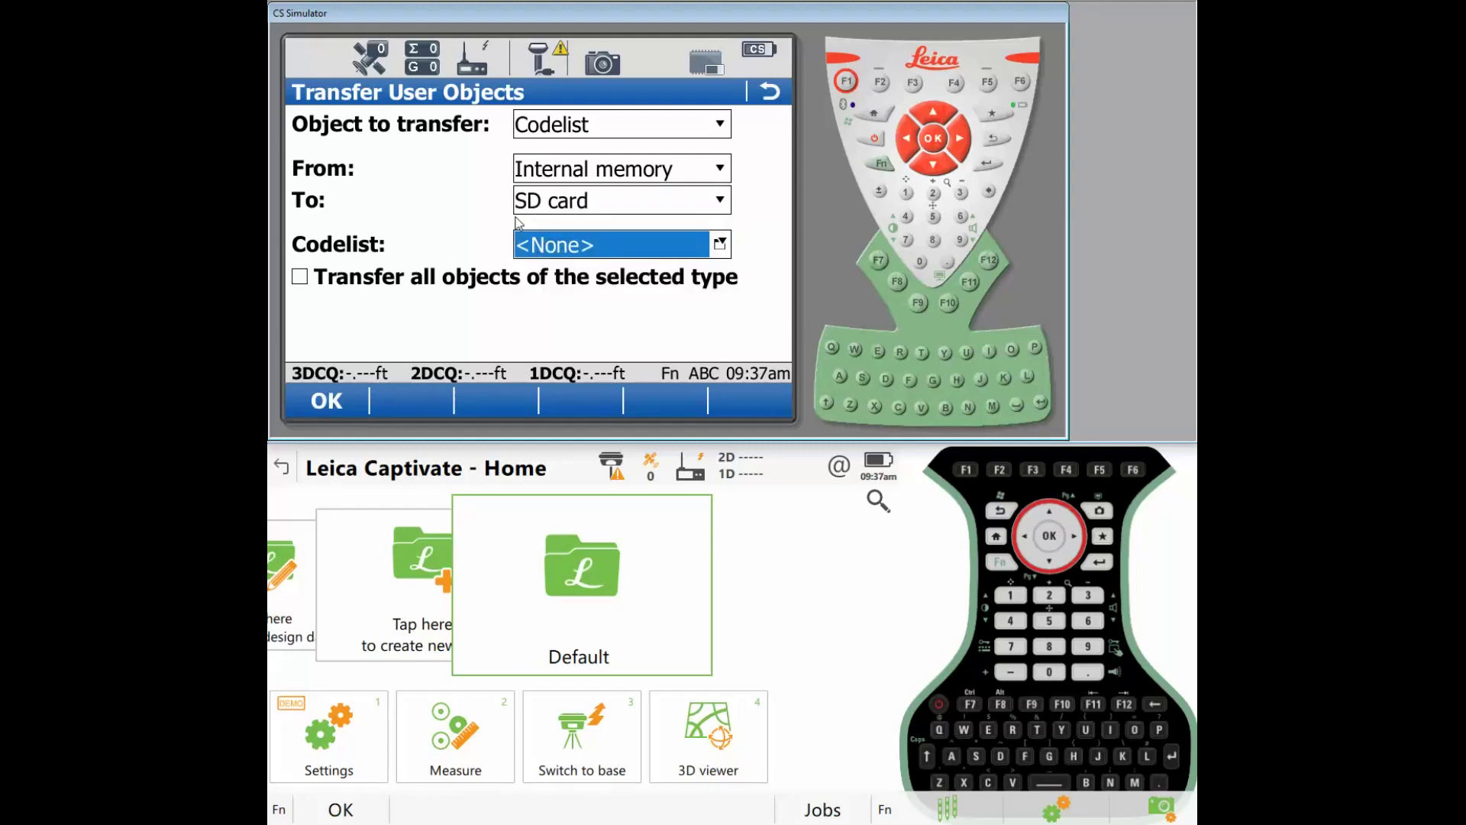
Select ESE Codes 19002 as the codelist and transfer it, agreeing to transfer more
left_click(542, 255)
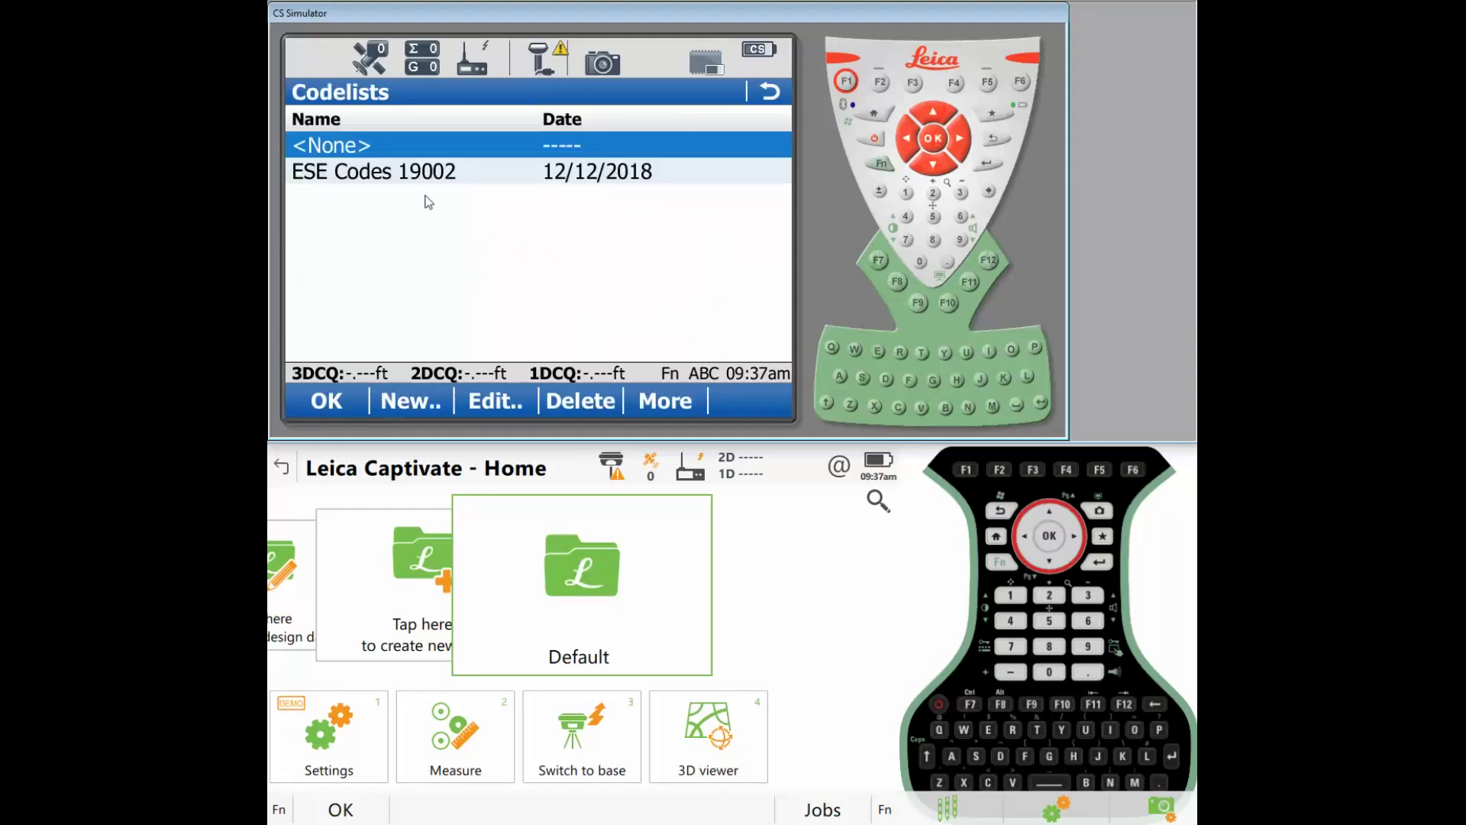
left_click(409, 175)
left_click(347, 390)
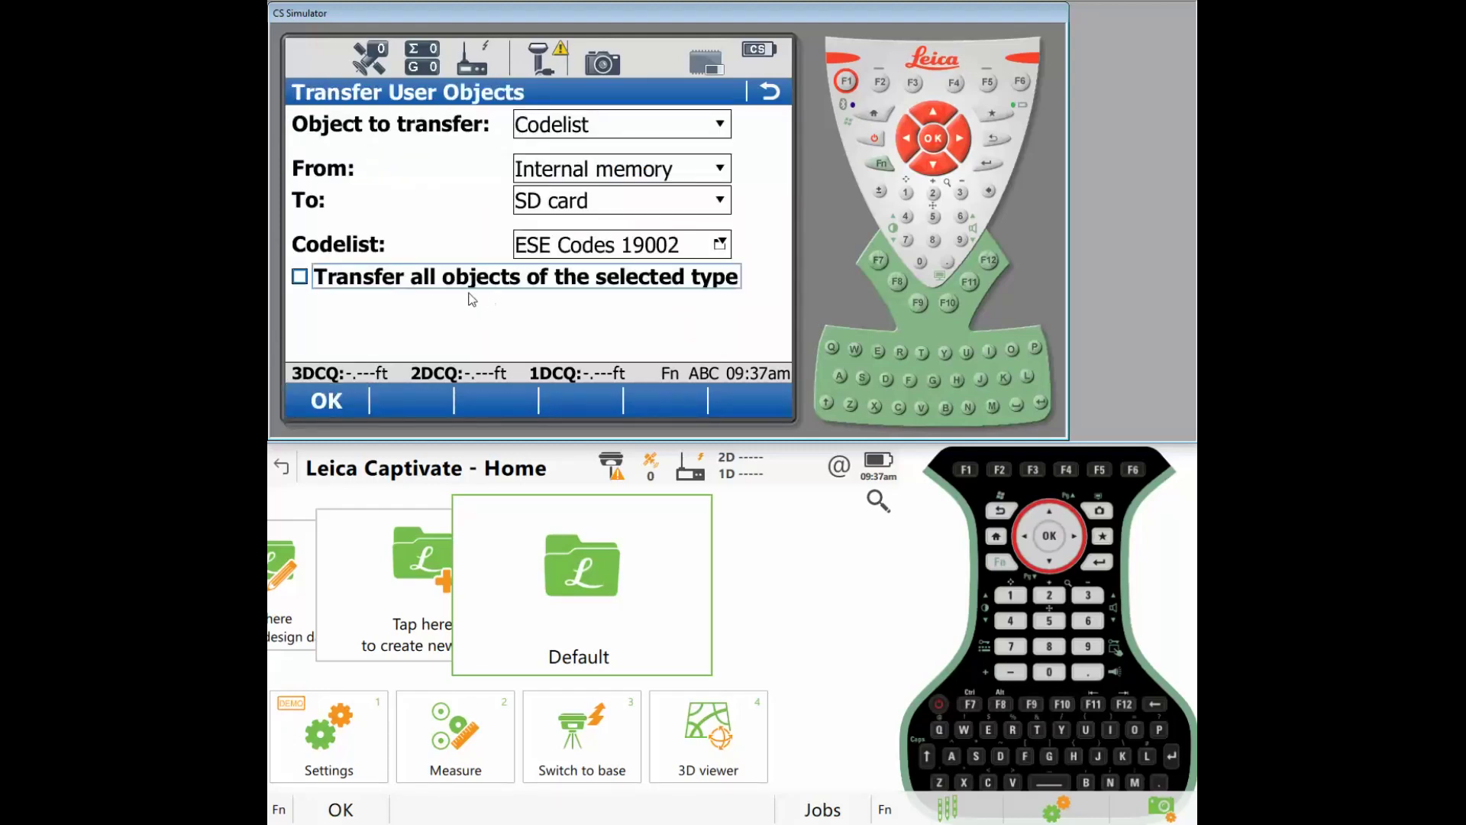
left_click(329, 402)
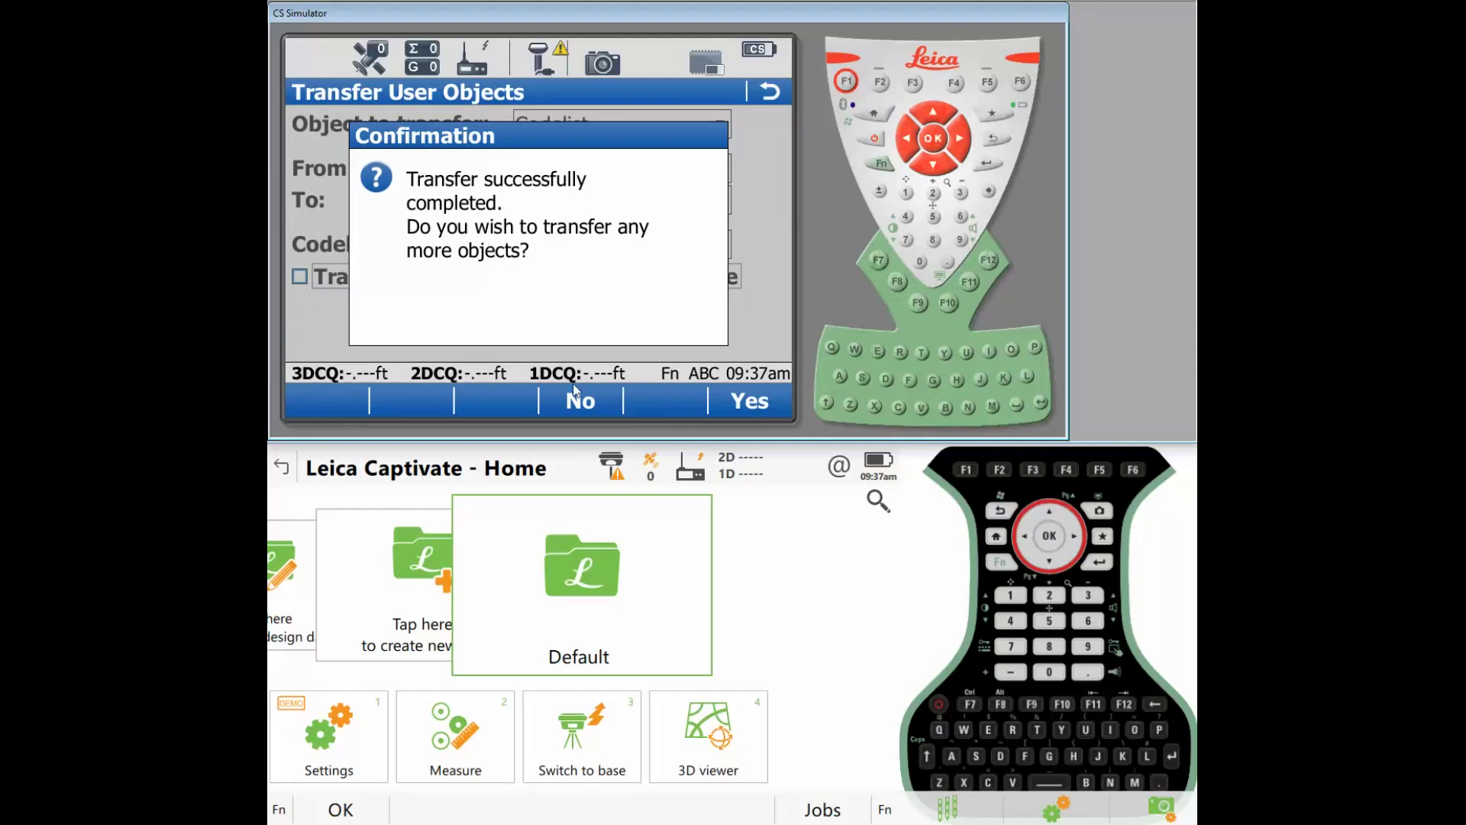
left_click(746, 405)
Switch the object type to Coordinate system, review the list, and tick Transfer all
left_click(611, 143)
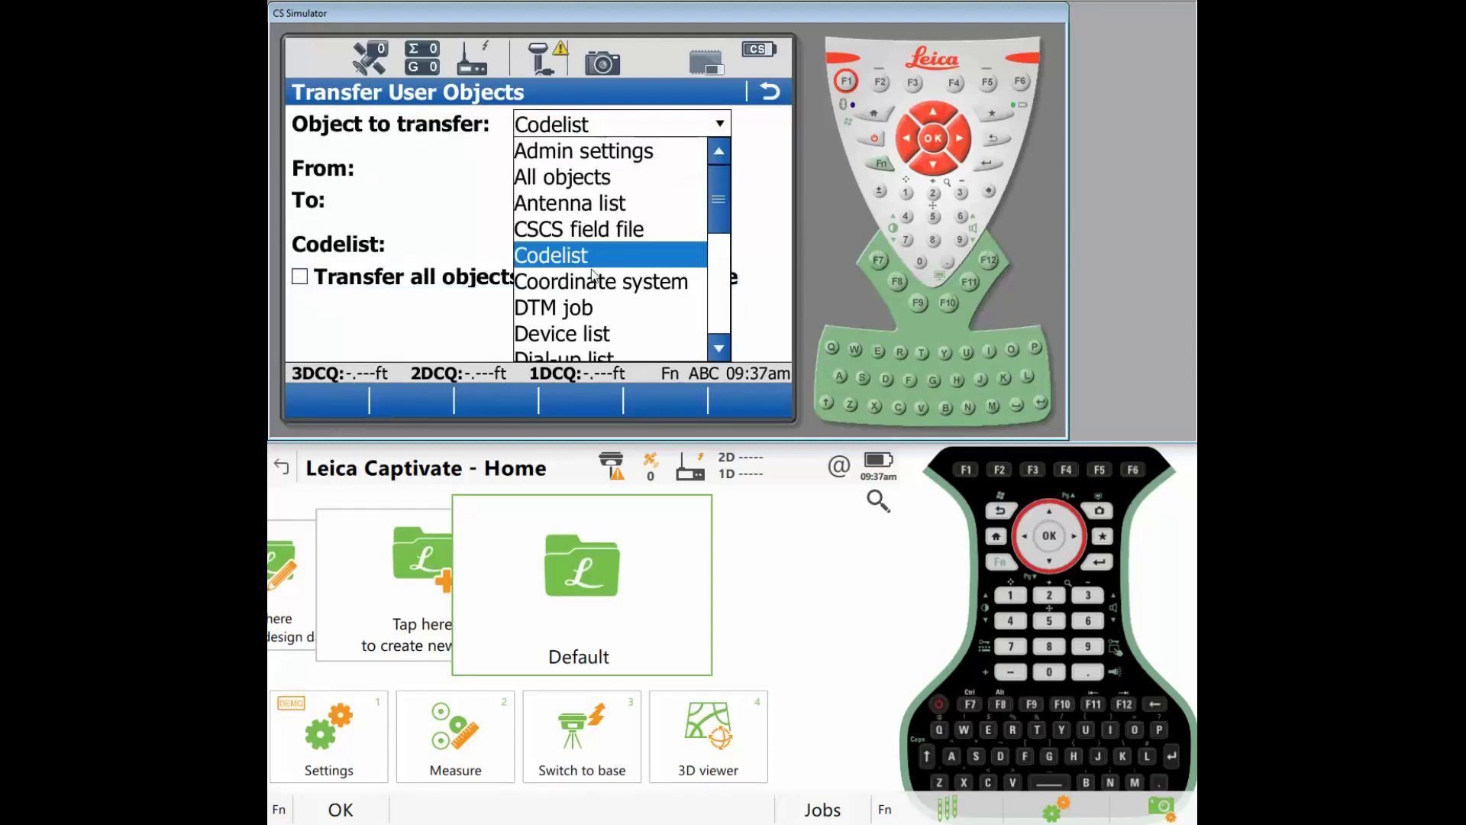
left_click(588, 284)
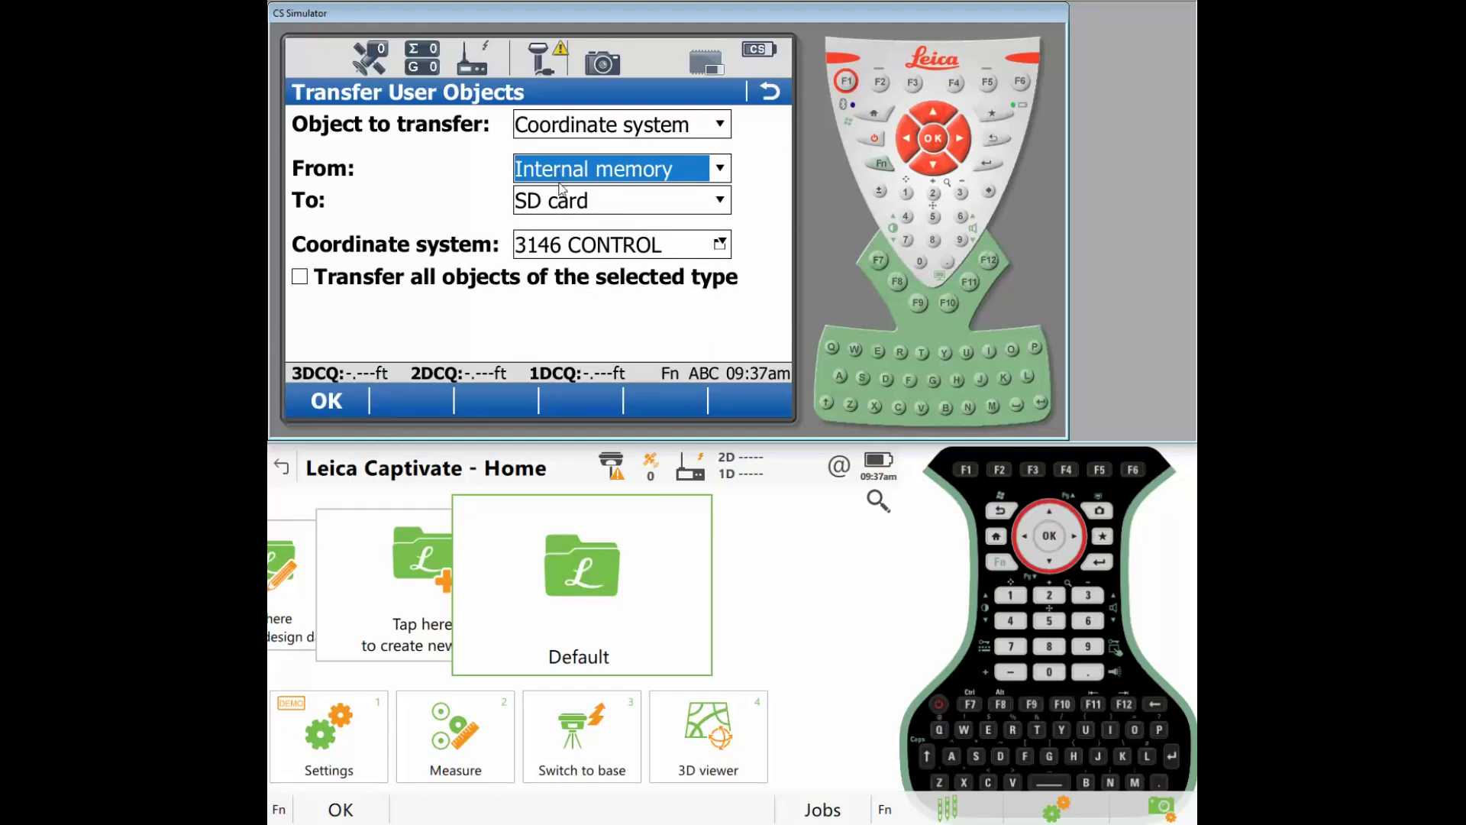
left_click(591, 252)
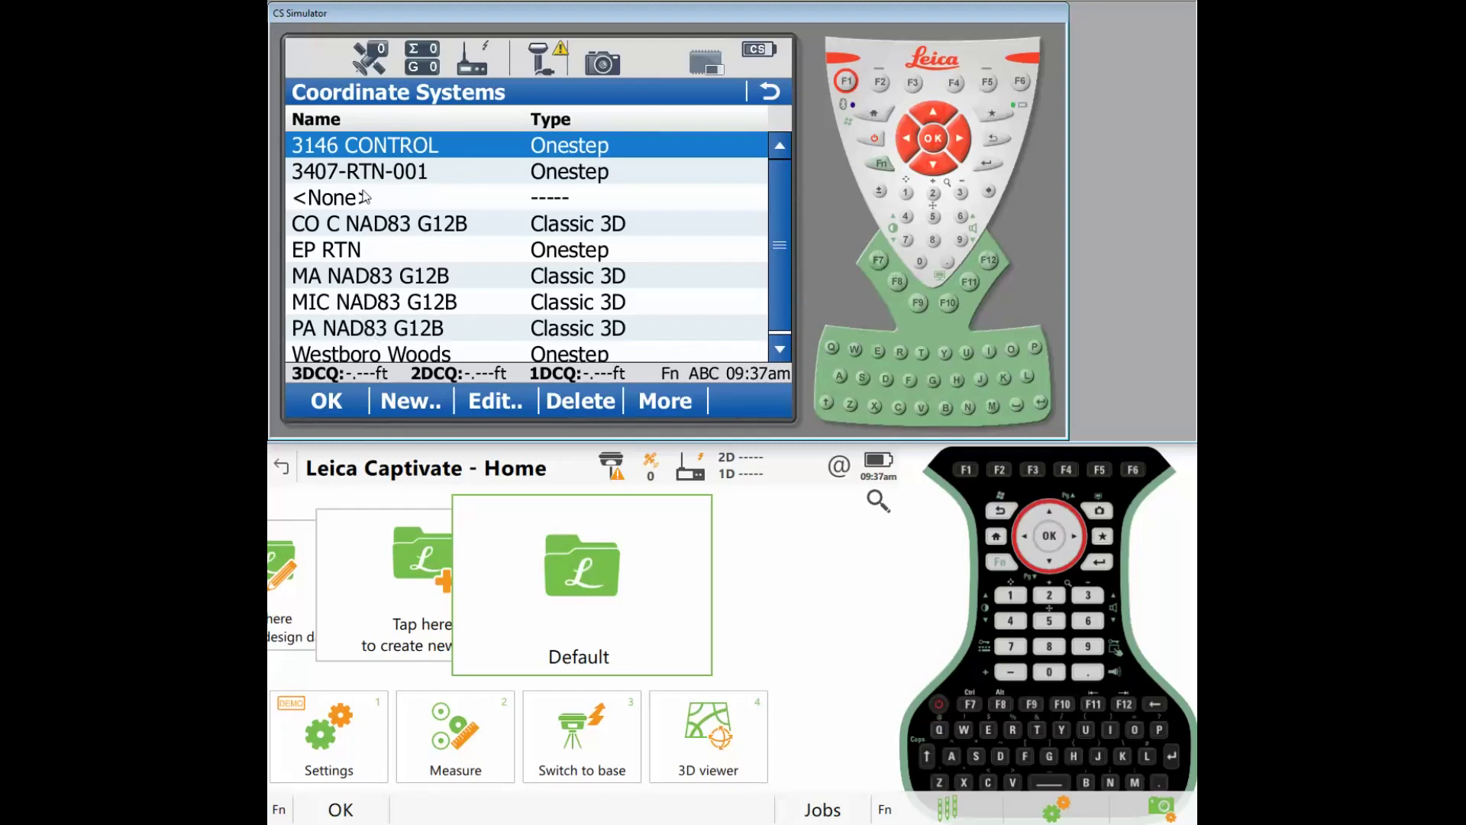
left_click(769, 92)
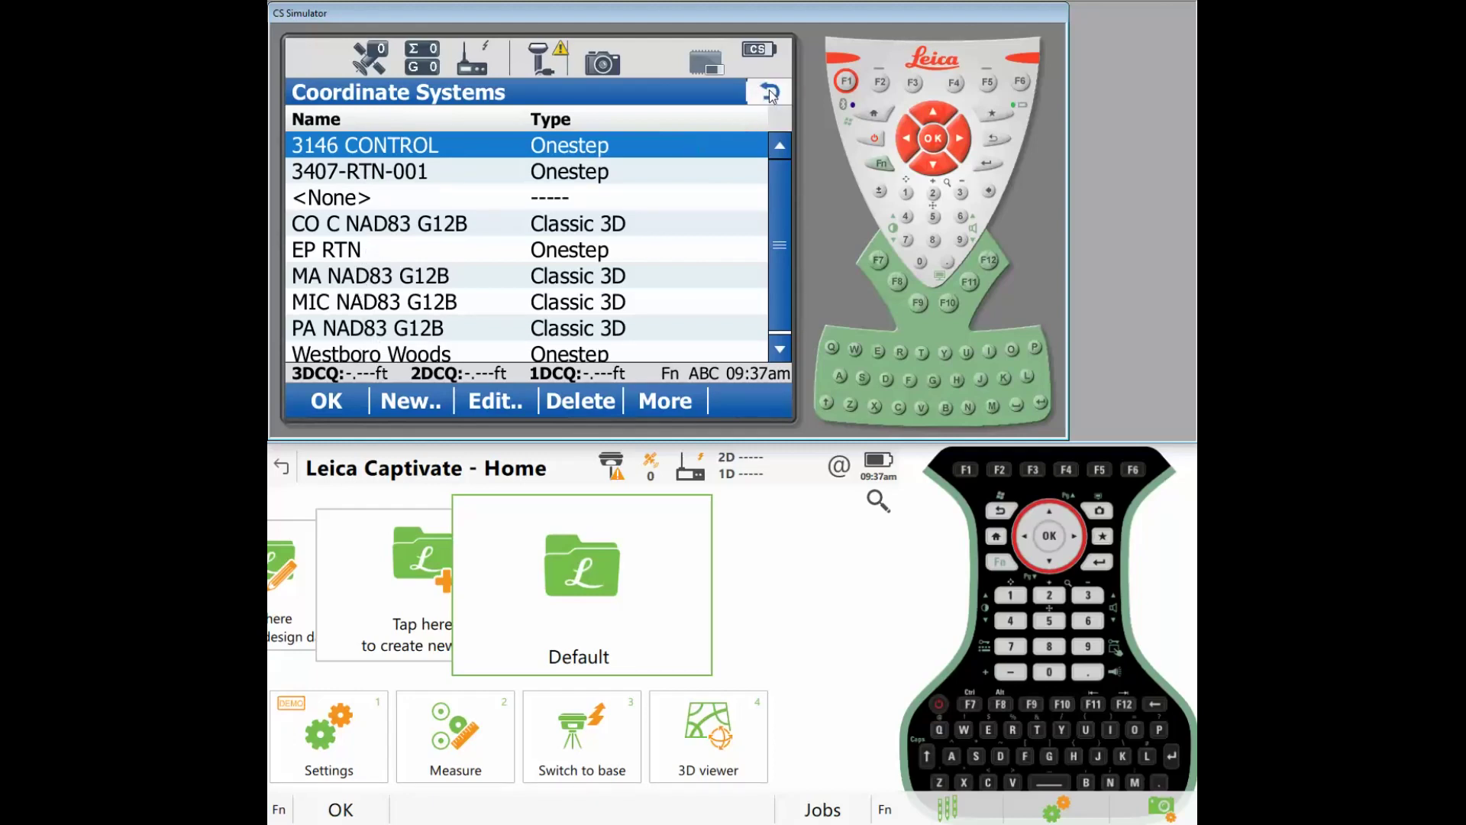
left_click(305, 275)
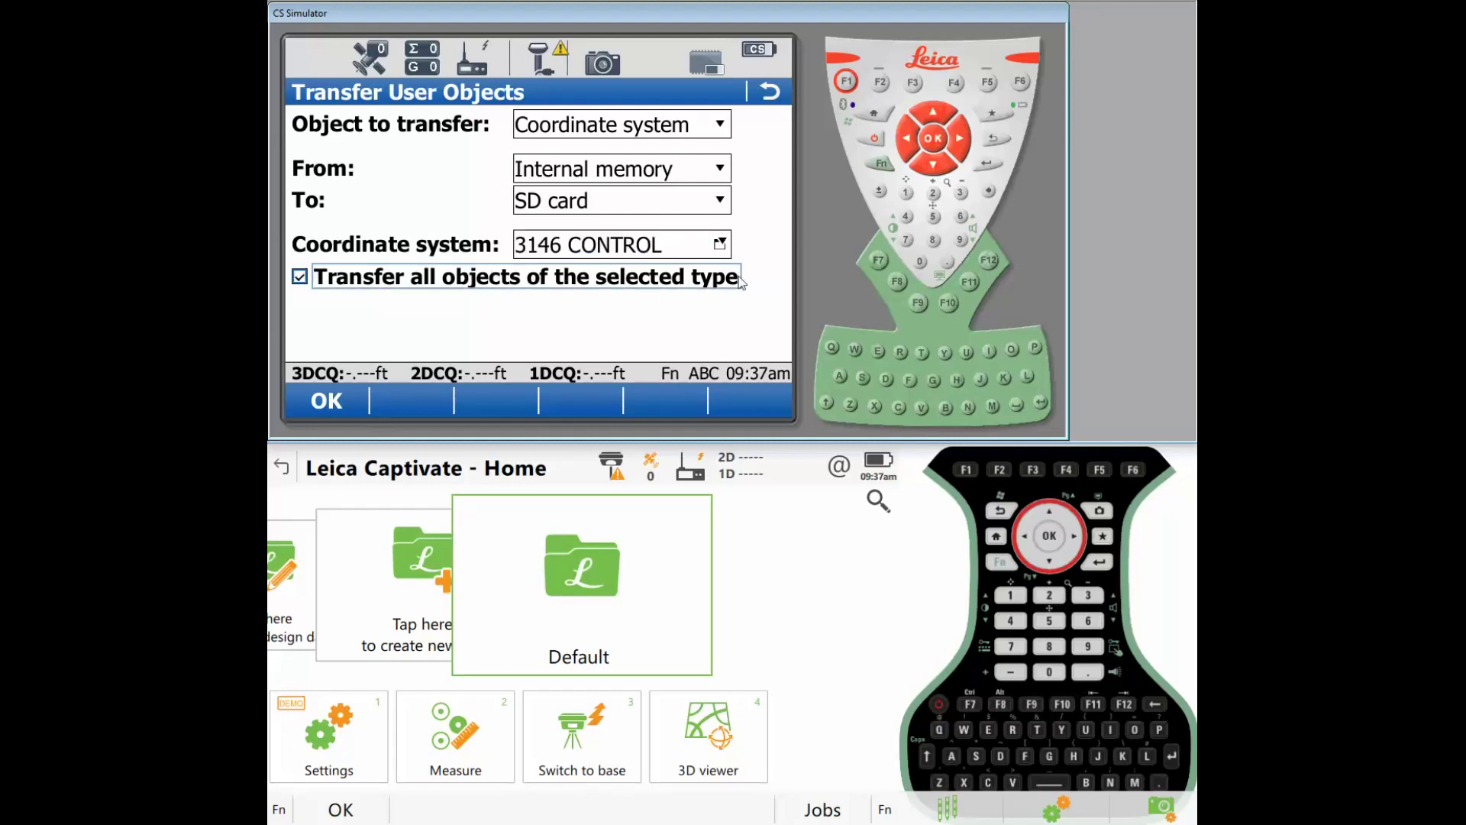
left_click(563, 251)
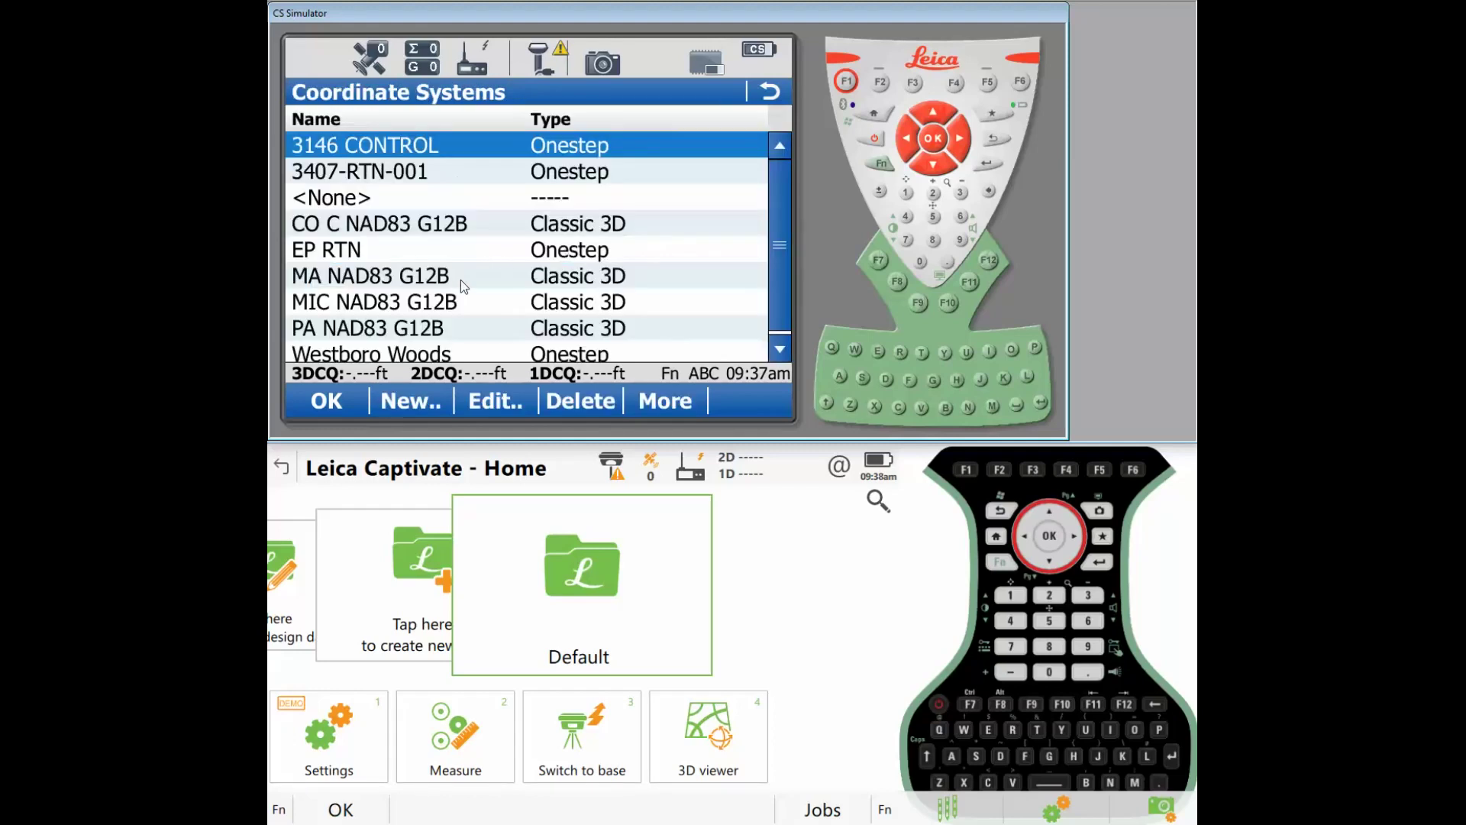
left_click(765, 93)
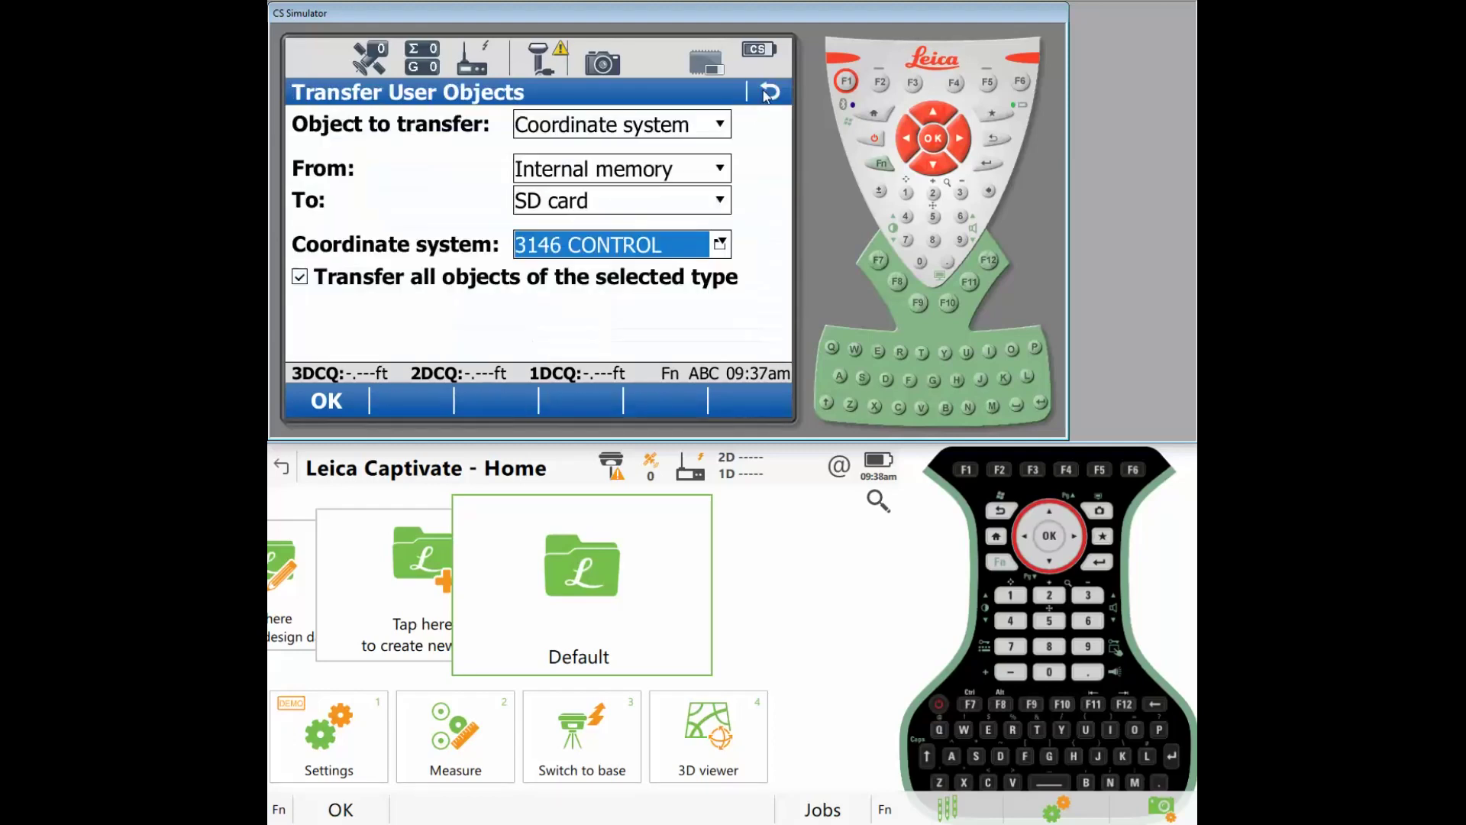
Recheck the coordinate system list, re-tick Transfer all, and send them to the SD card
left_click(545, 244)
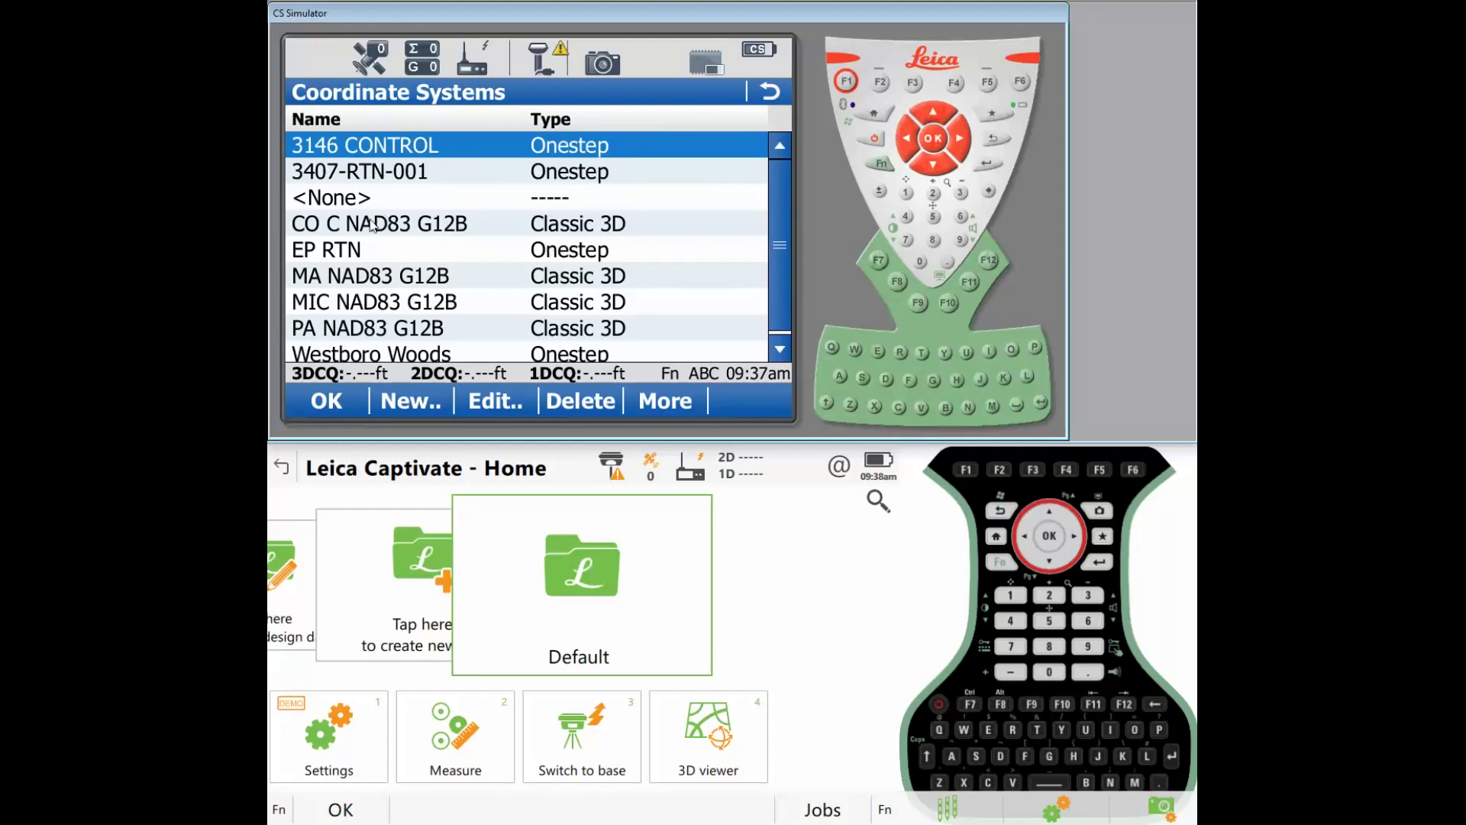
left_click(757, 95)
left_click(300, 276)
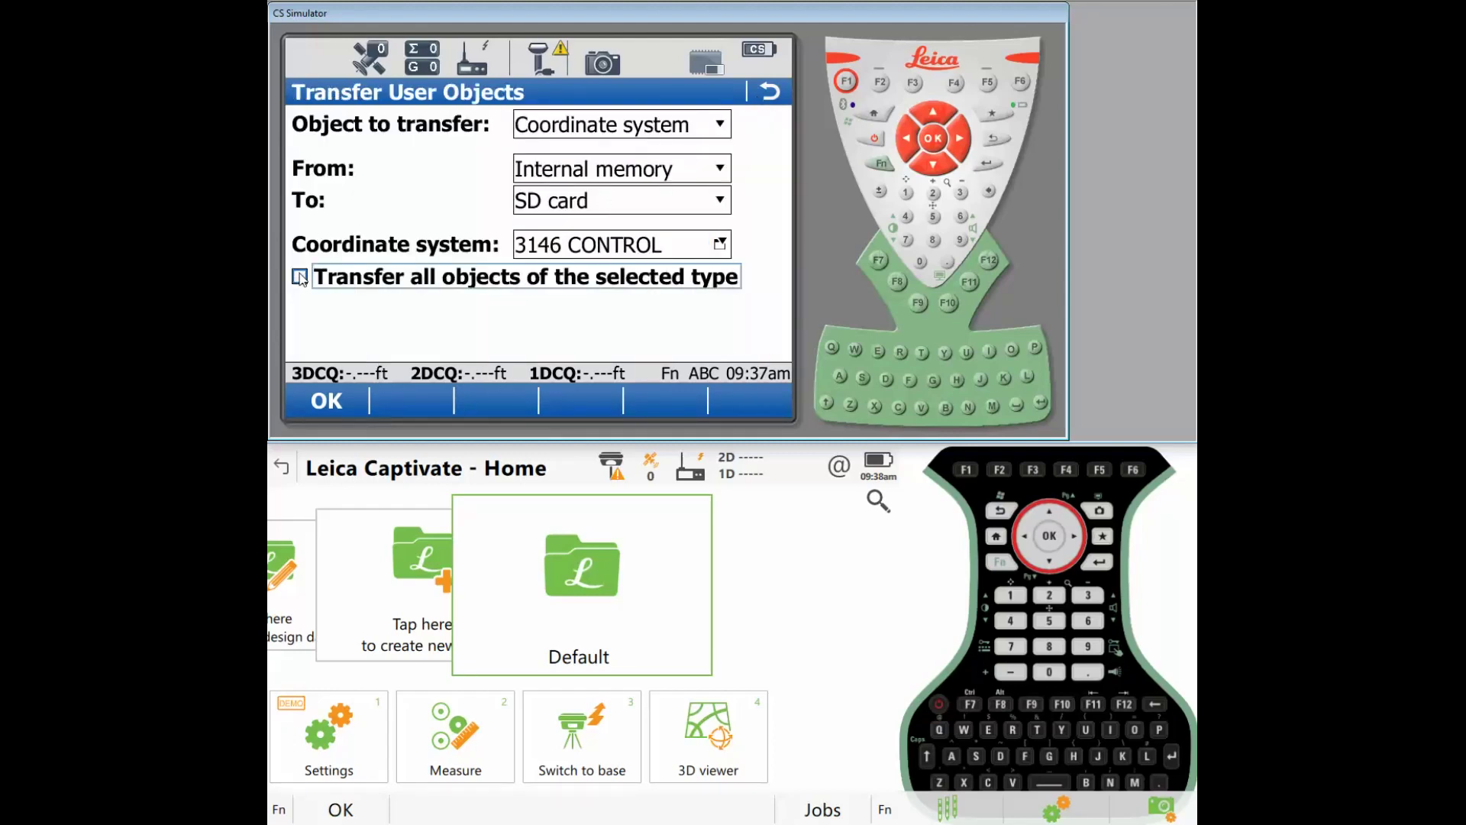
left_click(574, 249)
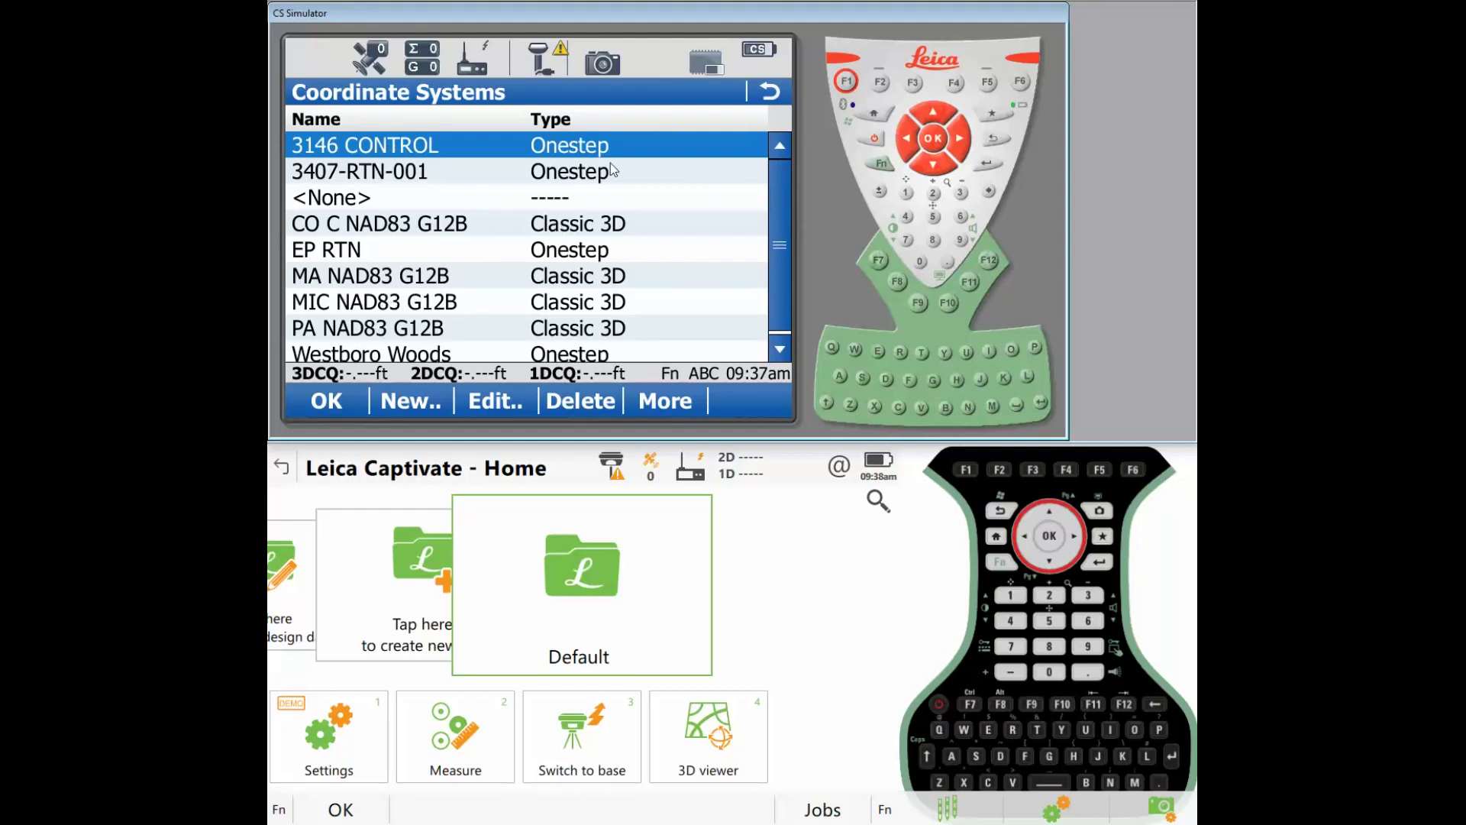
left_click(767, 95)
left_click(314, 277)
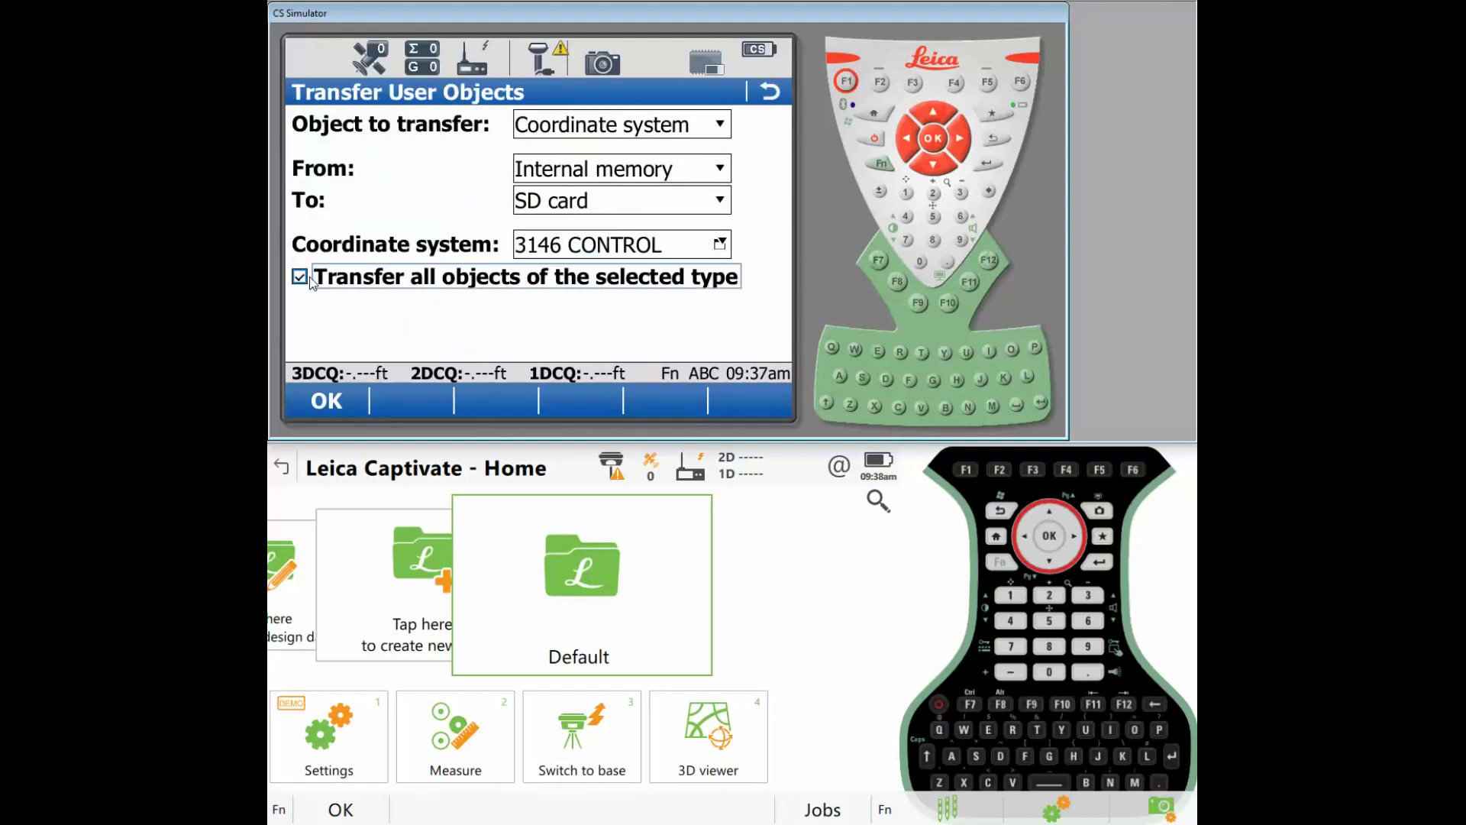
left_click(336, 403)
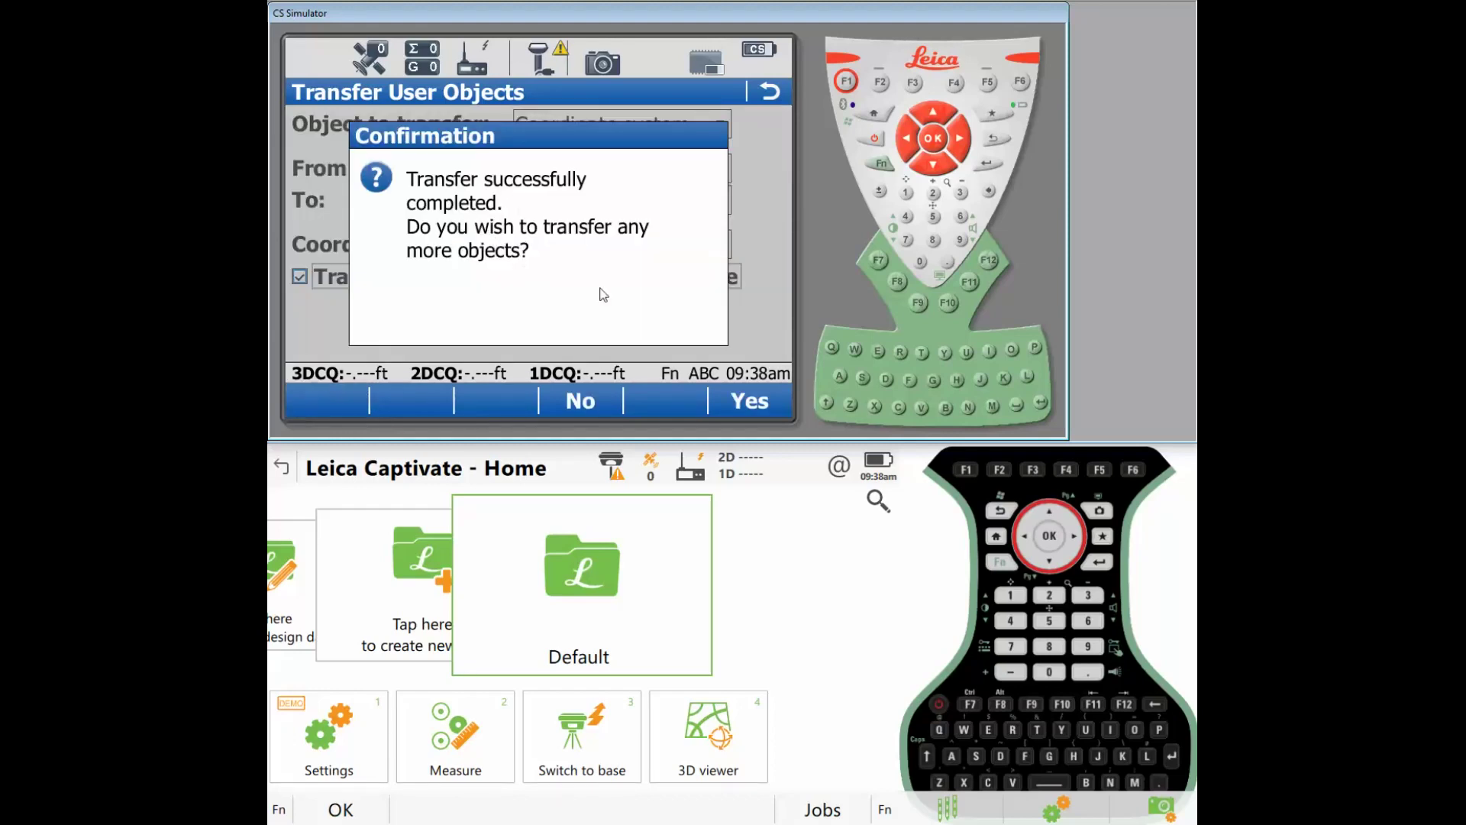
left_click(743, 401)
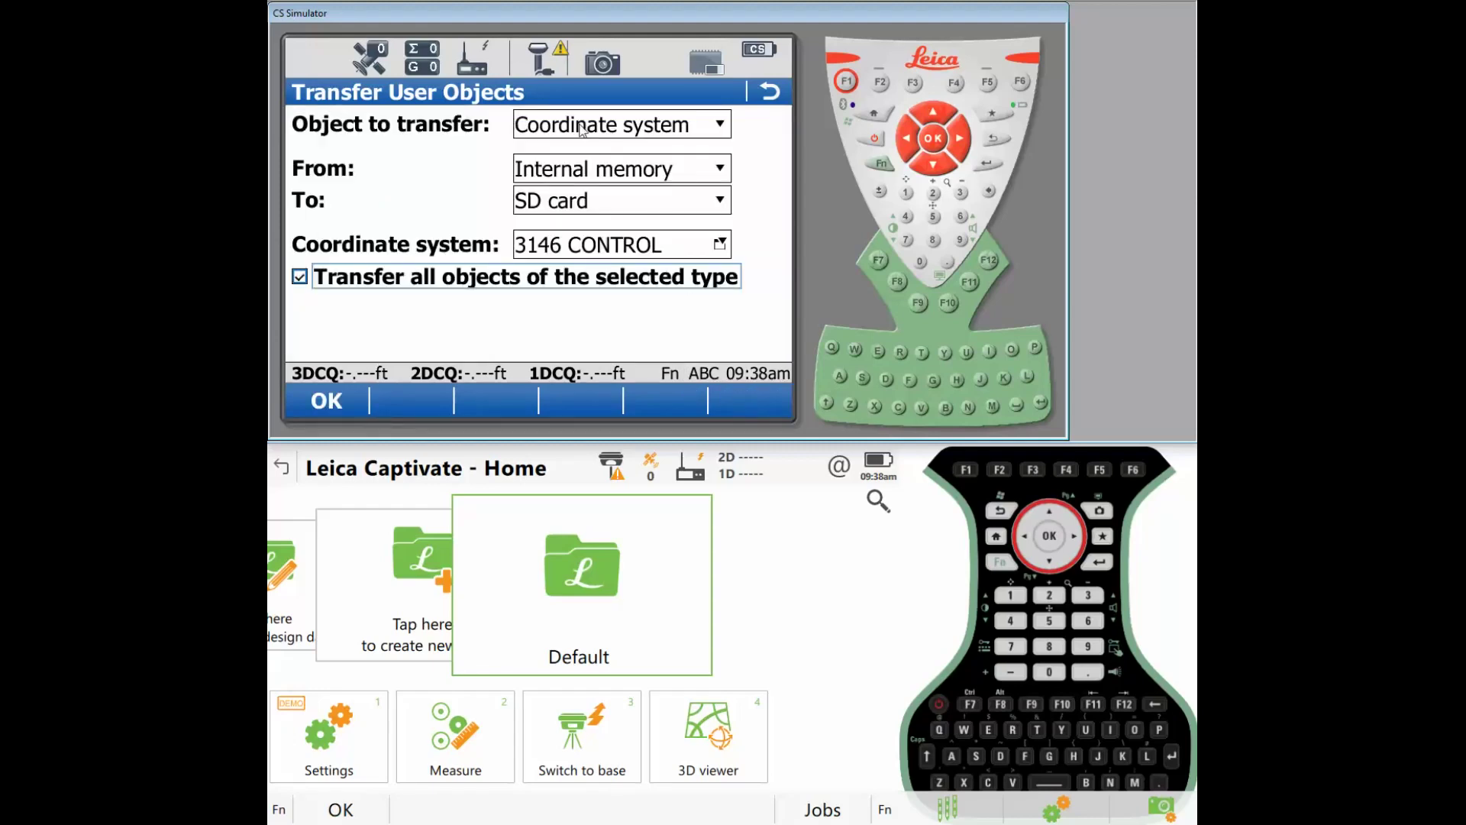
Scroll the object type list and choose Format file
left_click(582, 129)
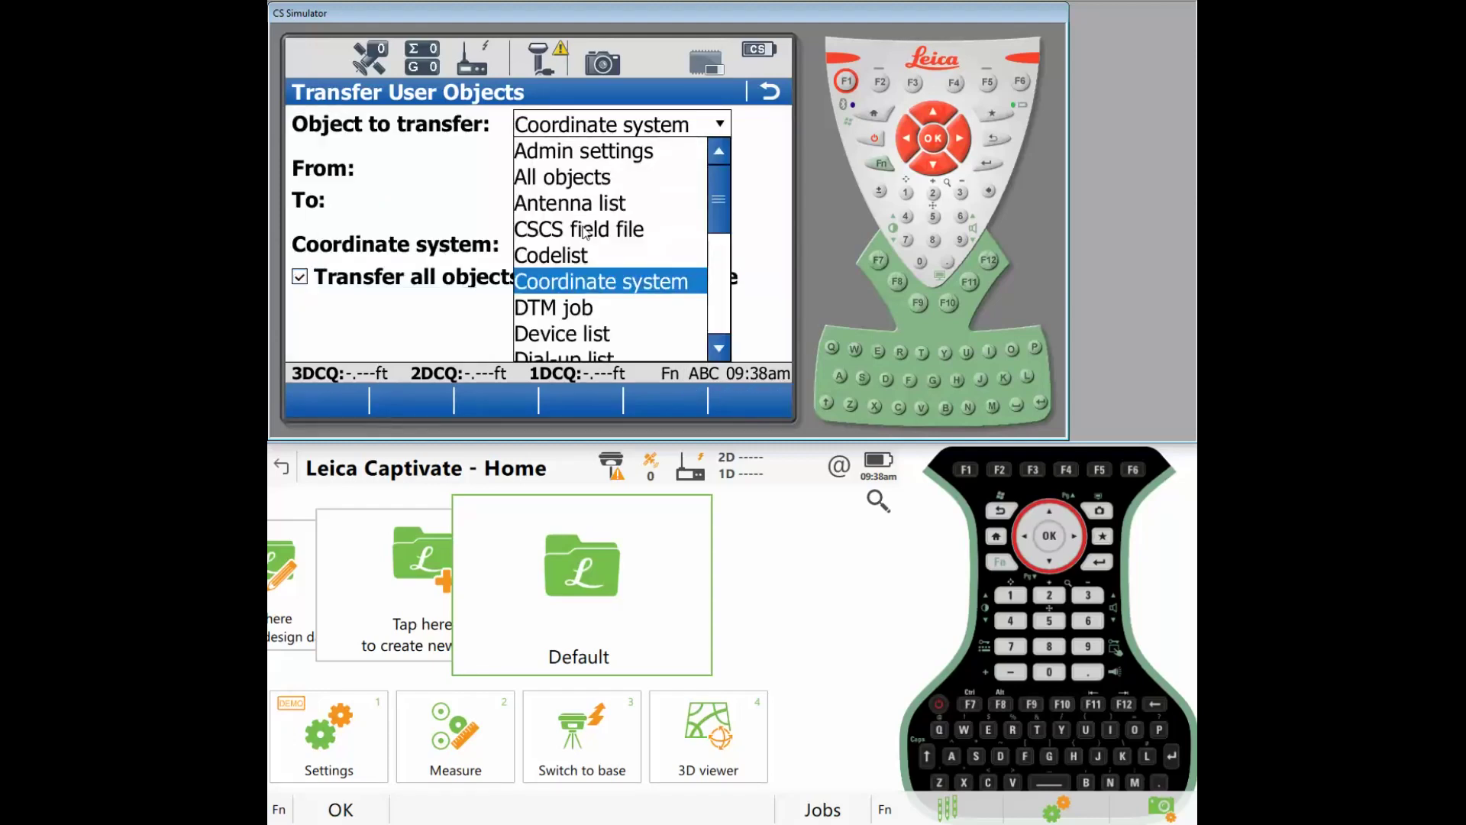
left_click(719, 349)
left_click(720, 350)
left_click(719, 349)
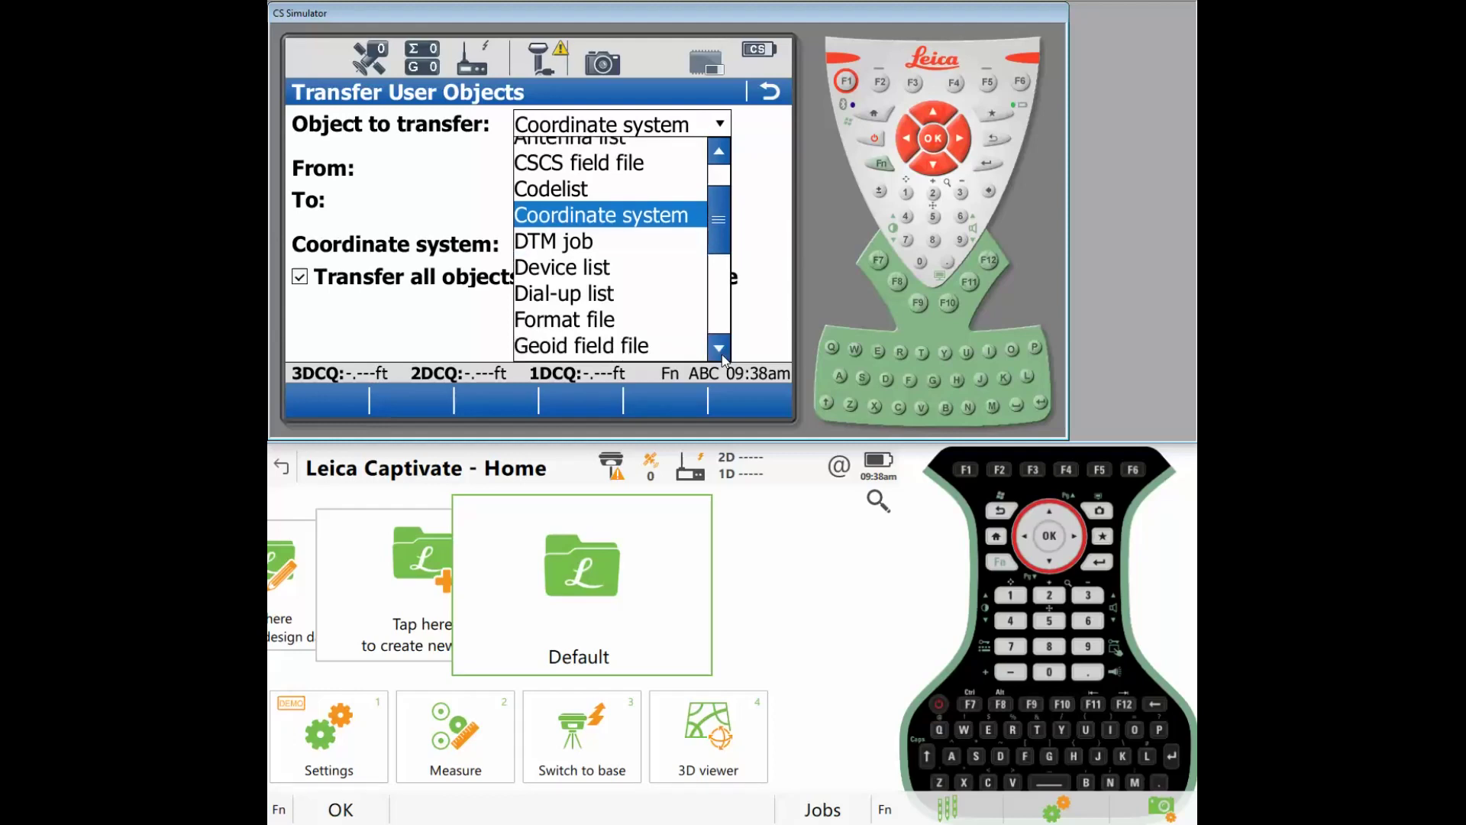
left_click(719, 349)
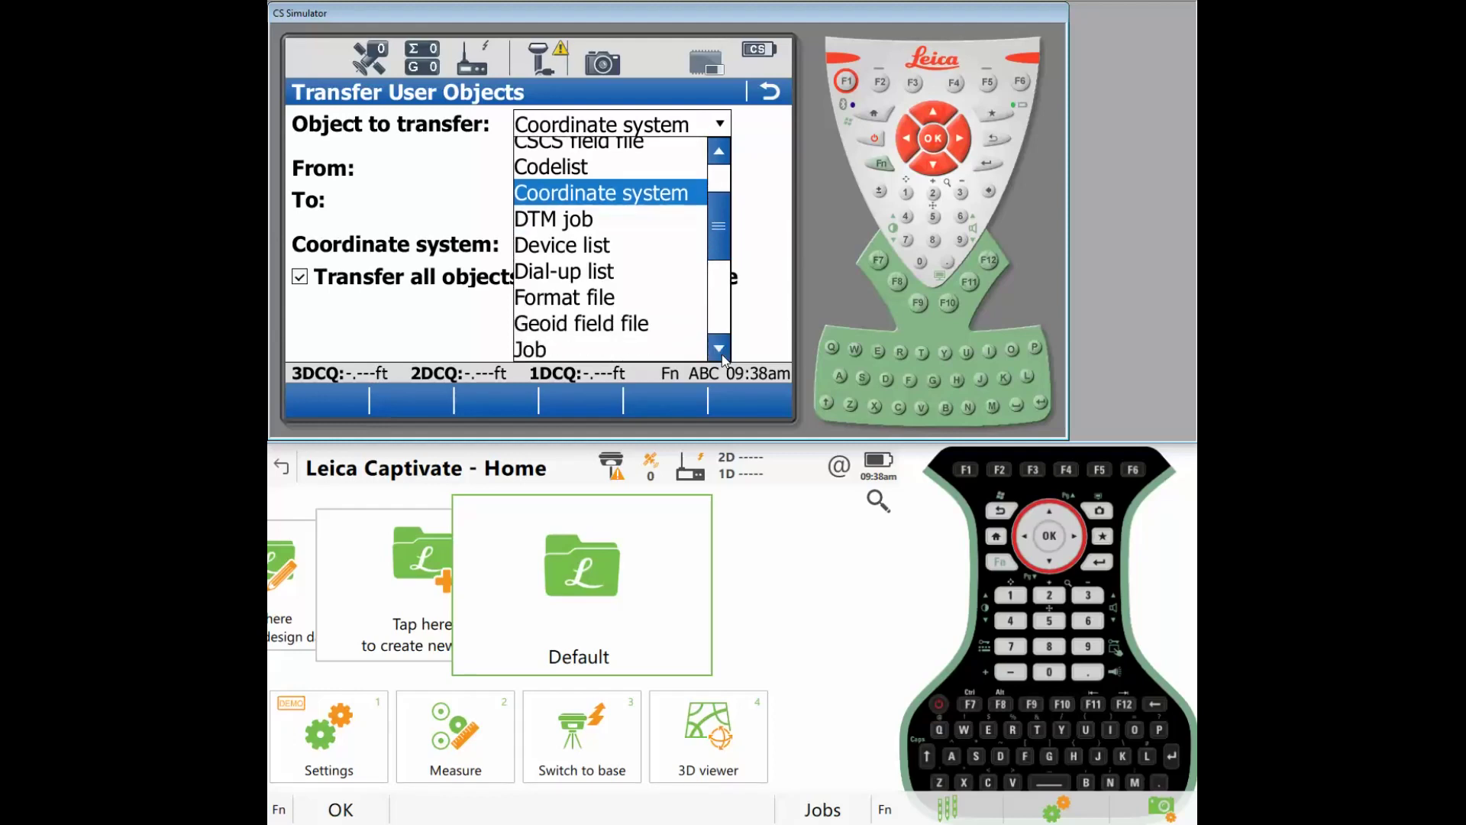
left_click(590, 299)
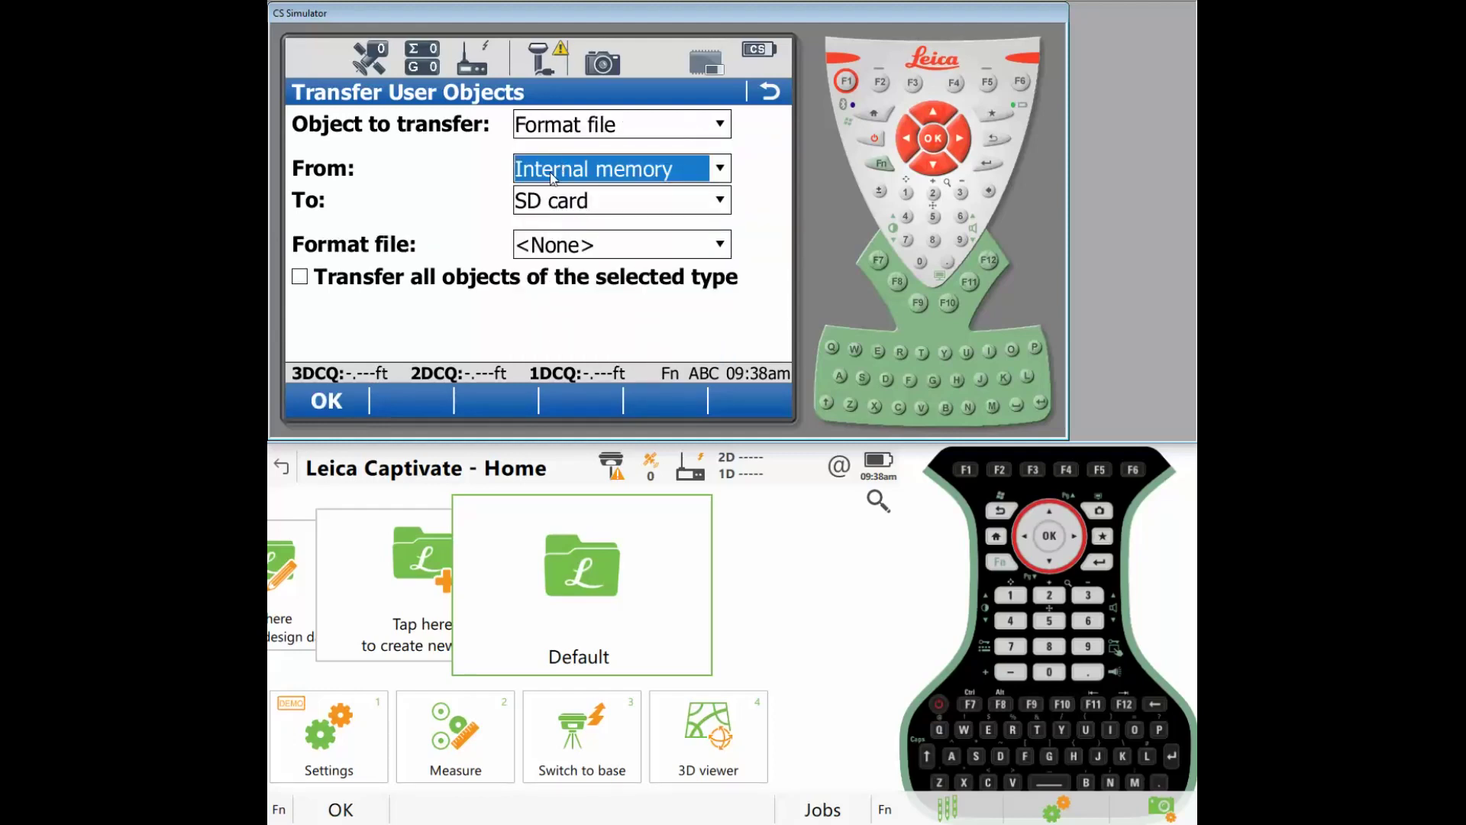
Confirm the Format file list holds only <None>, then reopen Transfer user objects
left_click(565, 246)
left_click(566, 250)
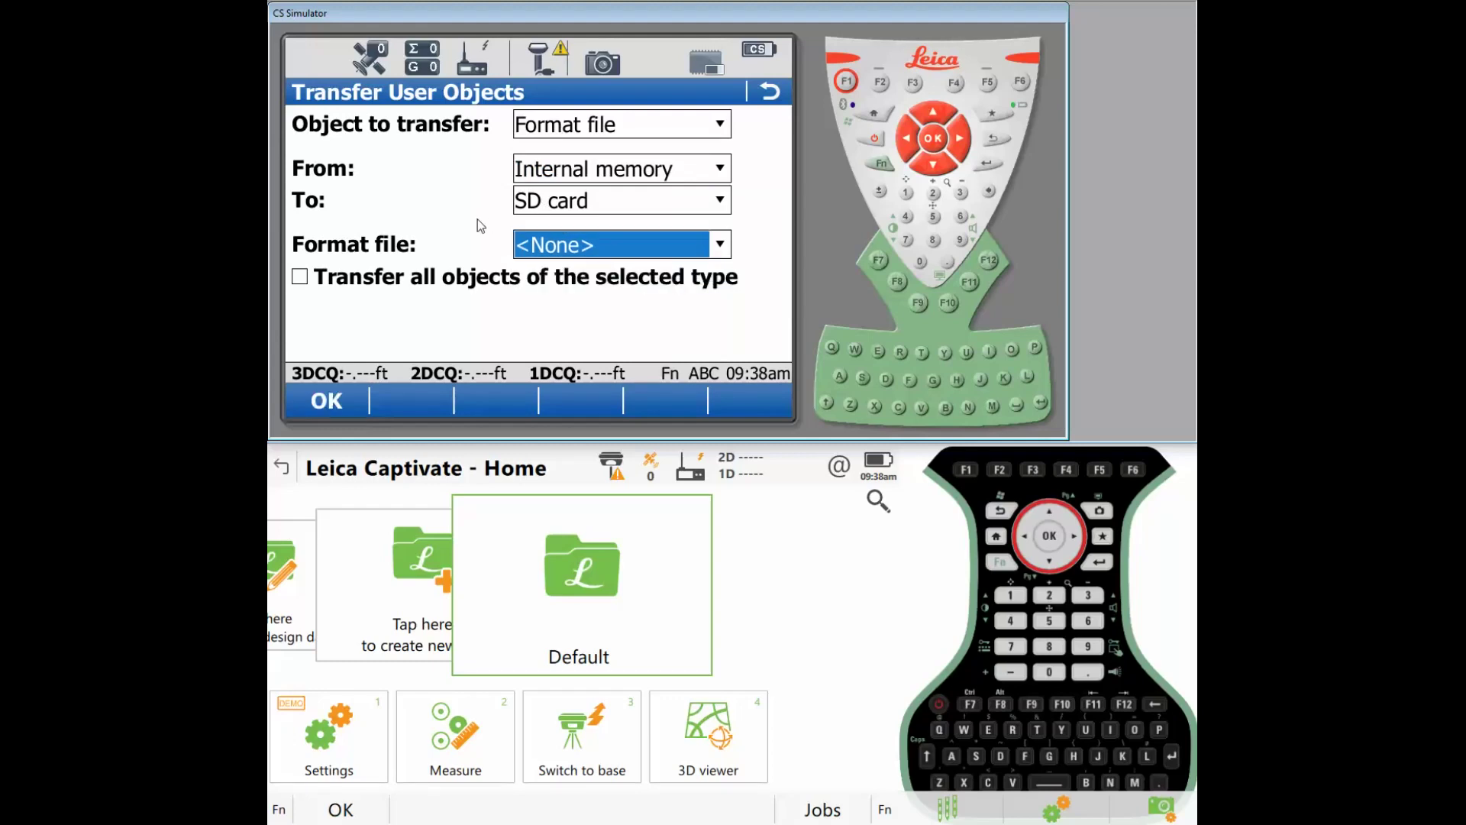
left_click(553, 246)
left_click(545, 273)
left_click(771, 93)
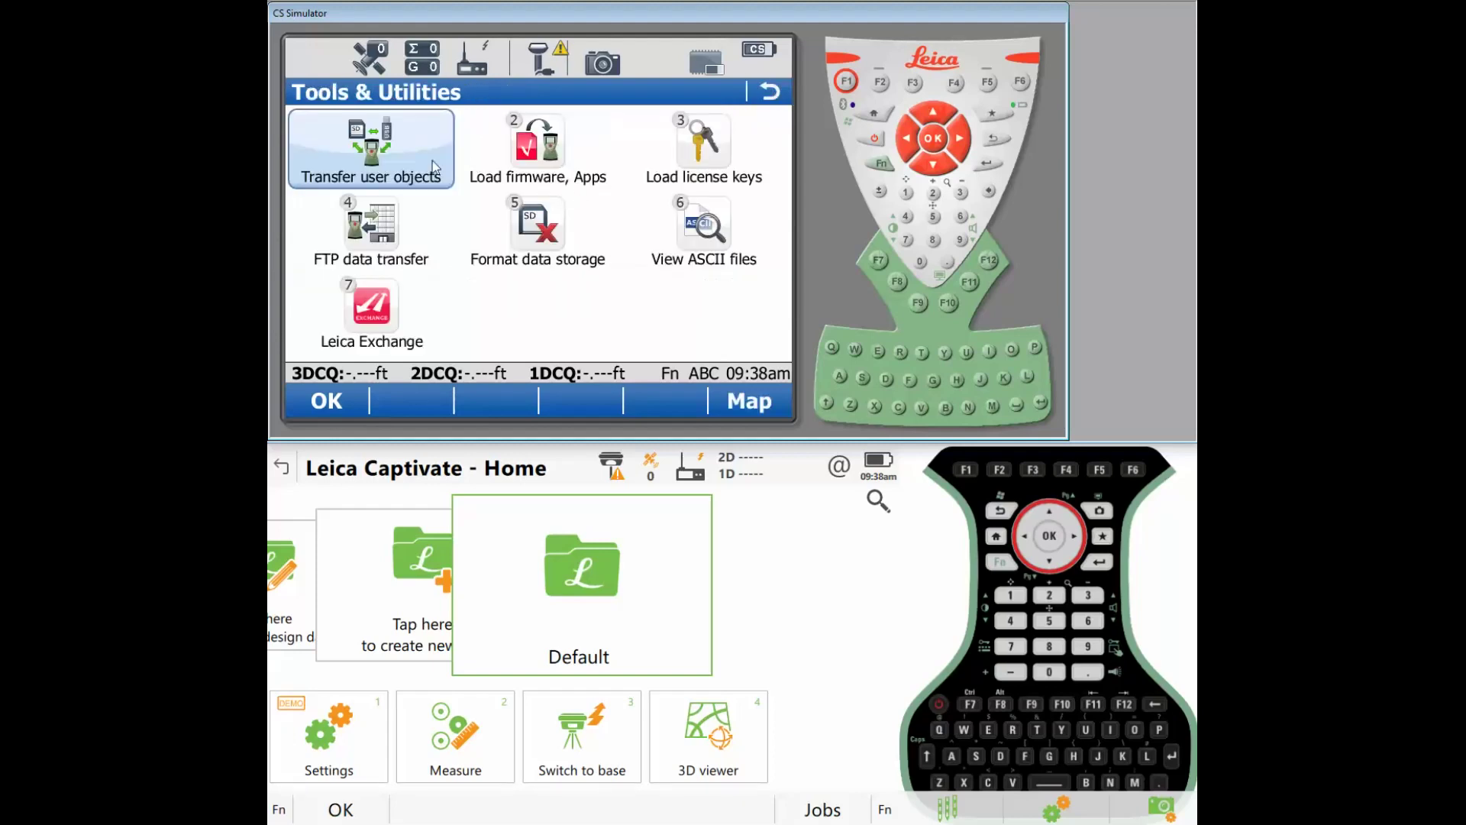
left_click(409, 156)
left_click(557, 125)
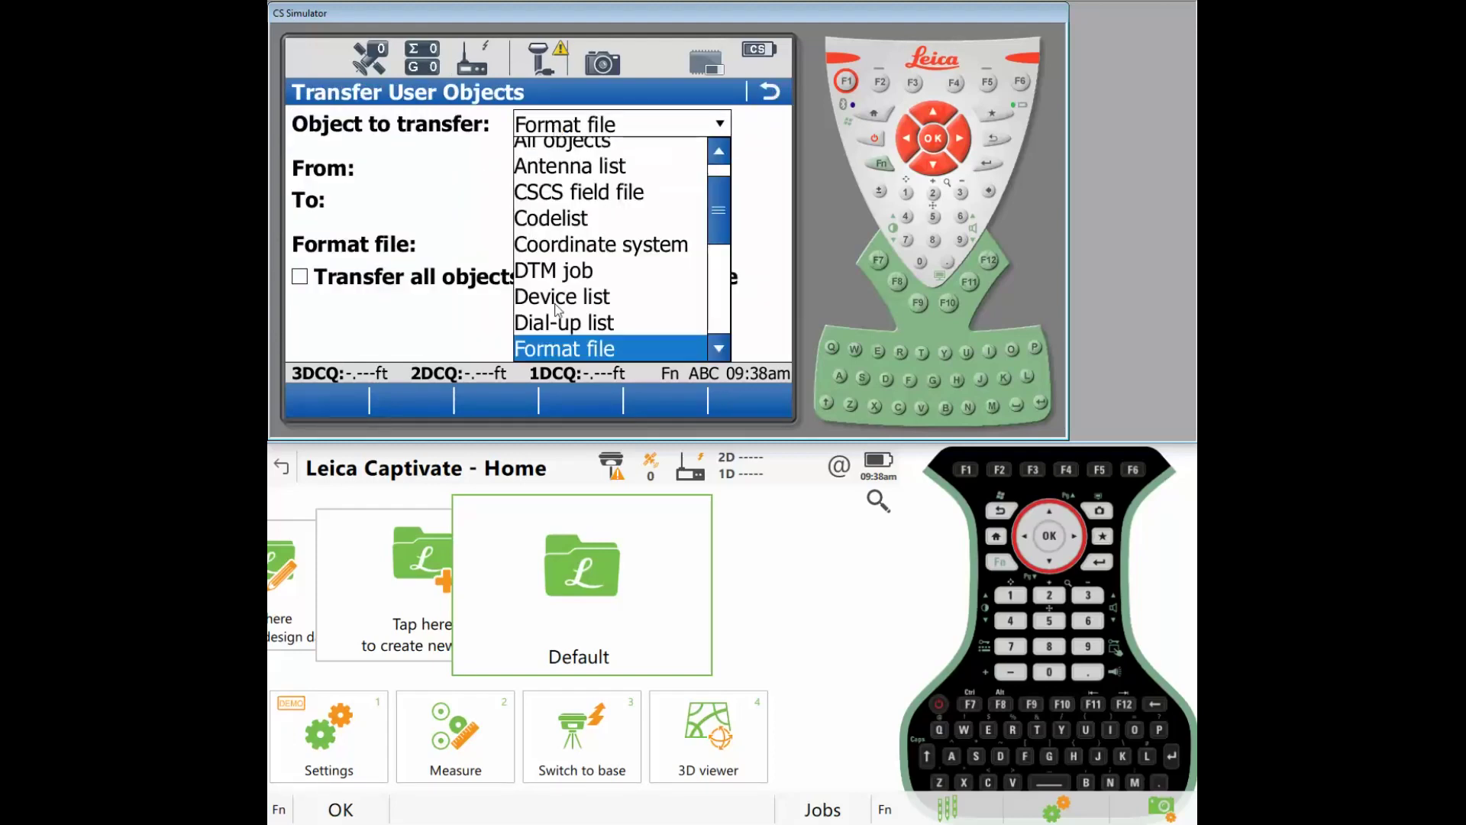
Choose Geoid field file (COGeoid12B GRS80), tick Transfer all, and send them to the SD card
left_click(721, 350)
left_click(722, 350)
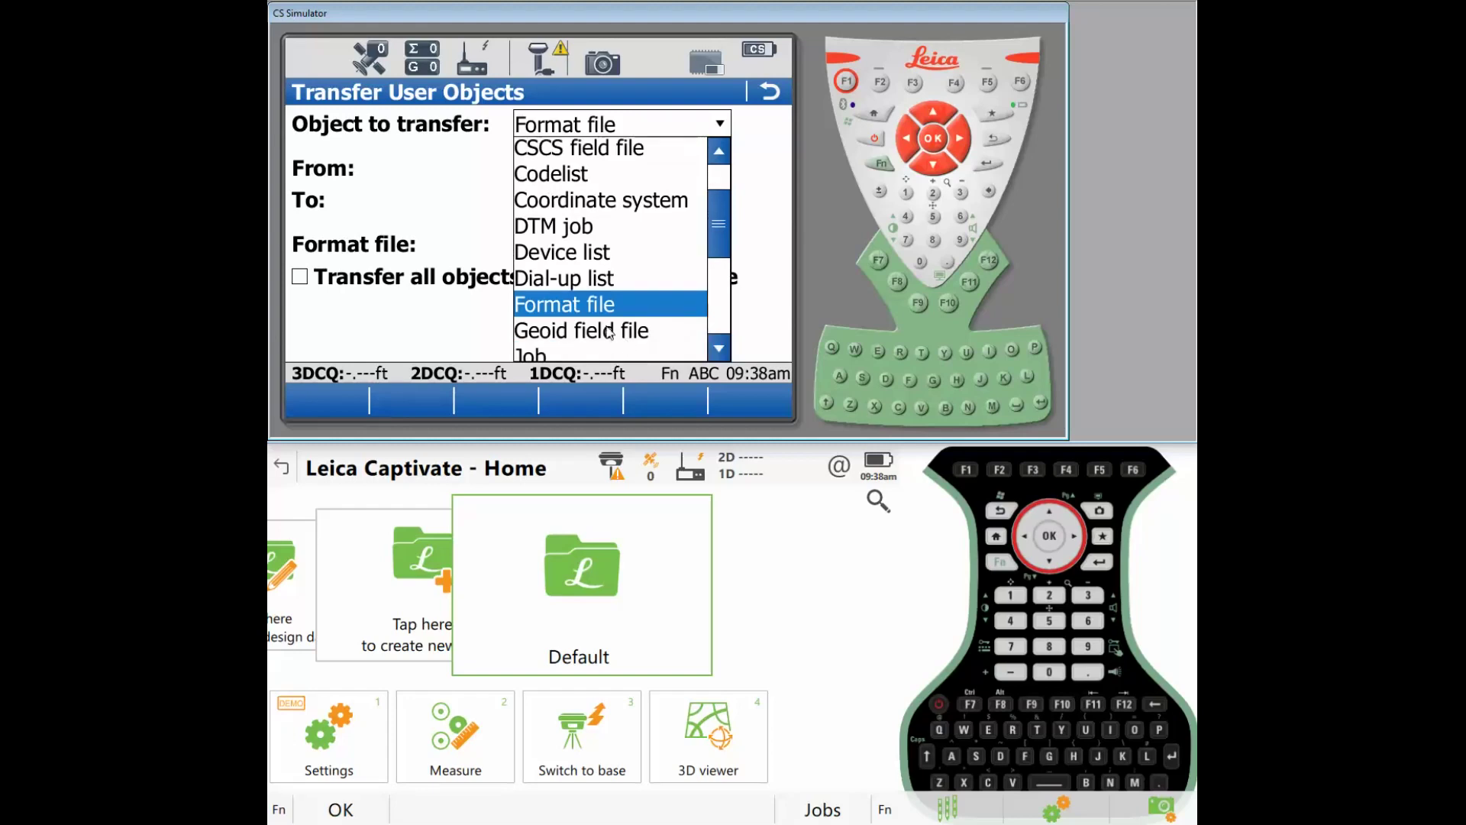
left_click(609, 330)
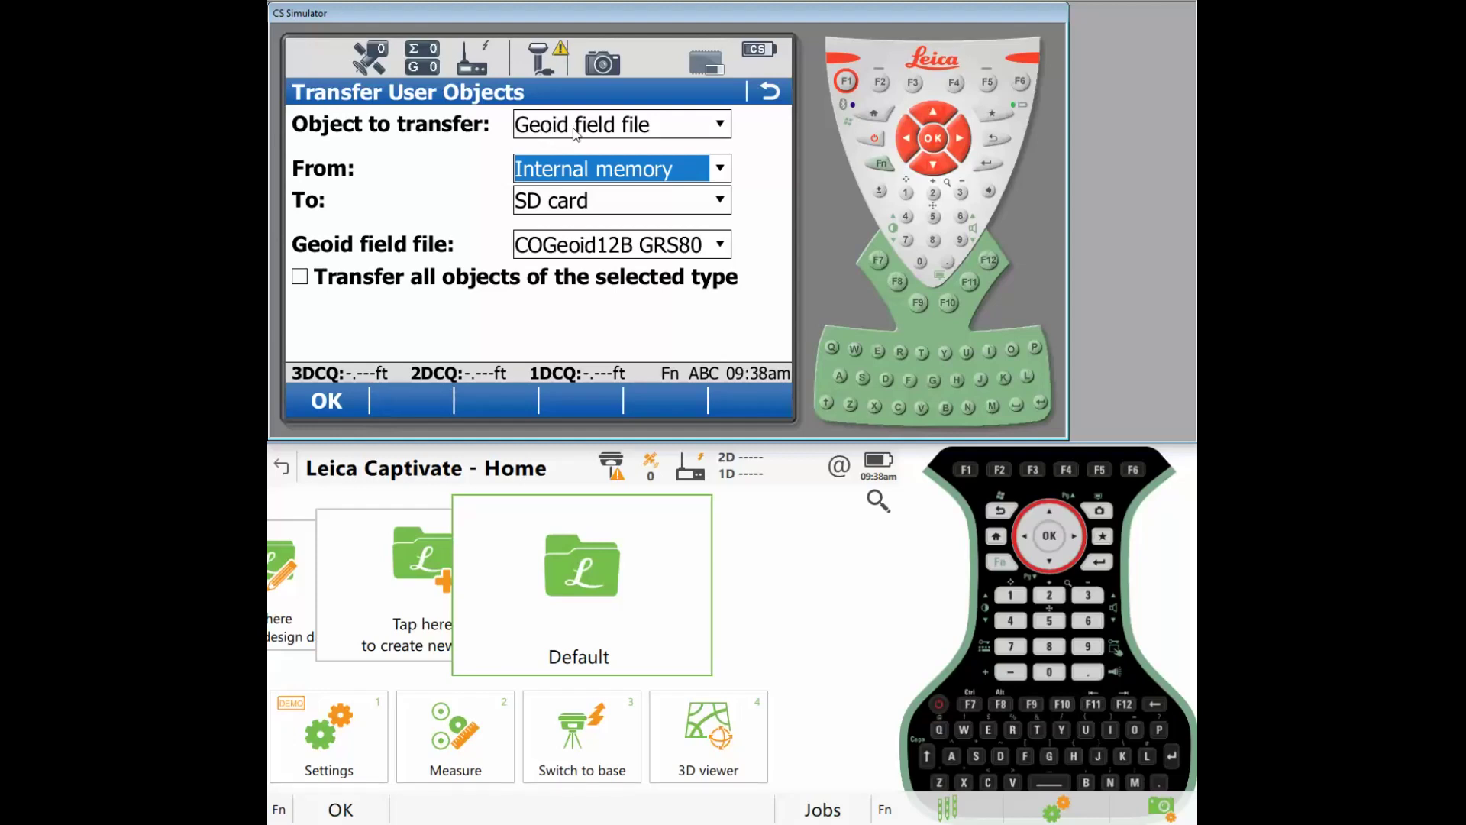
left_click(549, 244)
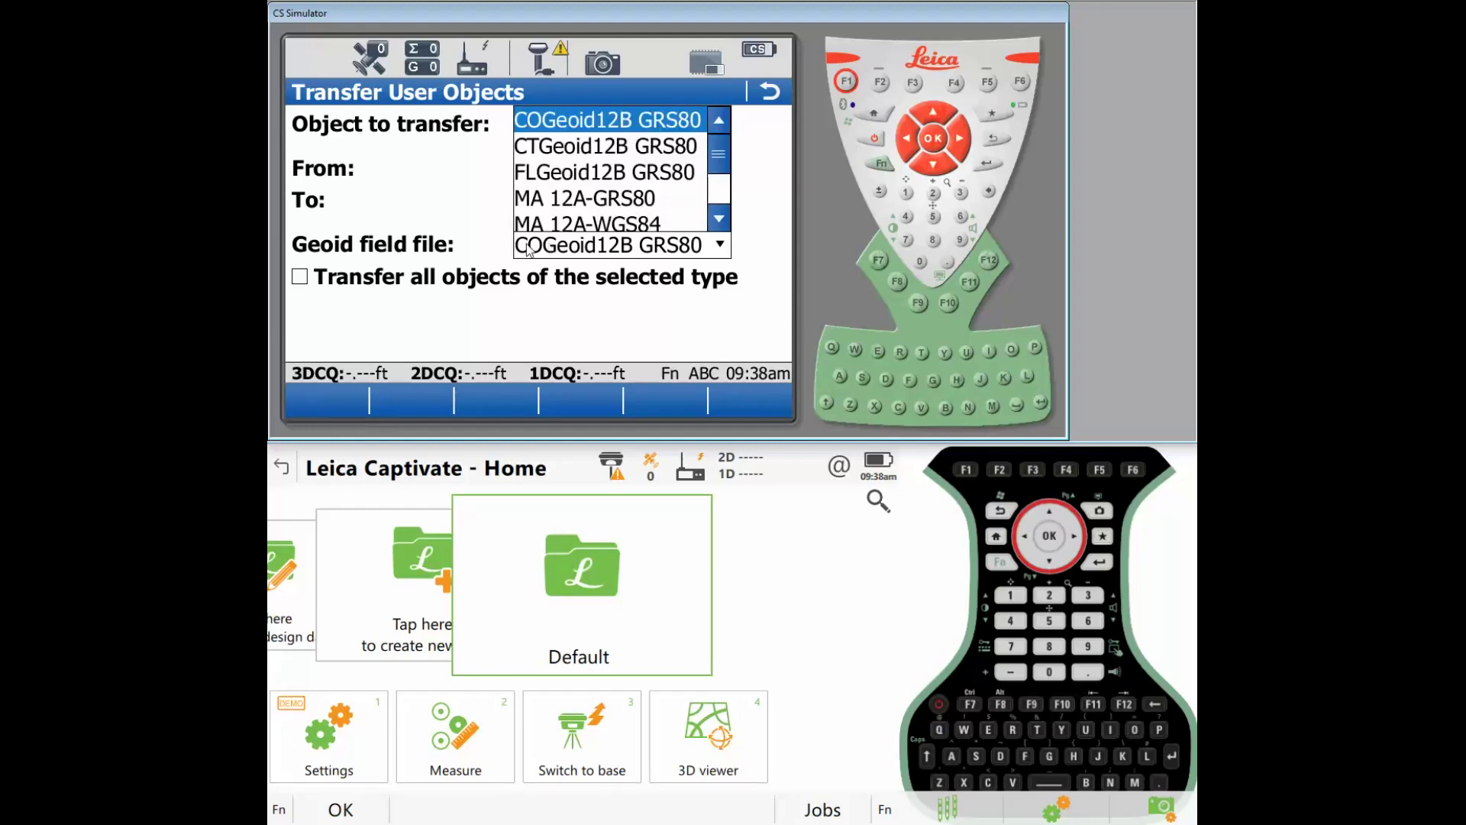
left_click(721, 220)
left_click(579, 284)
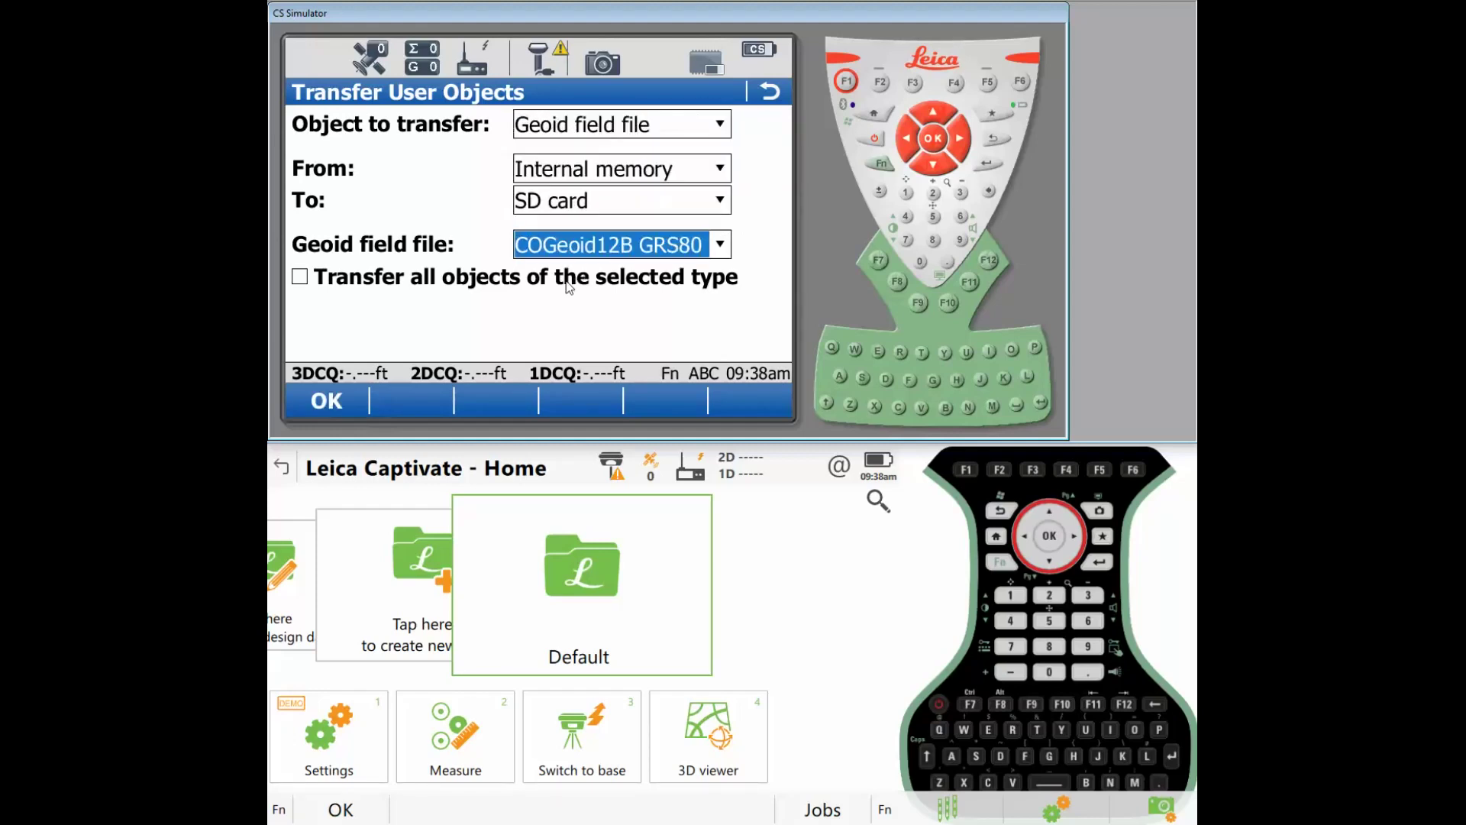
left_click(304, 279)
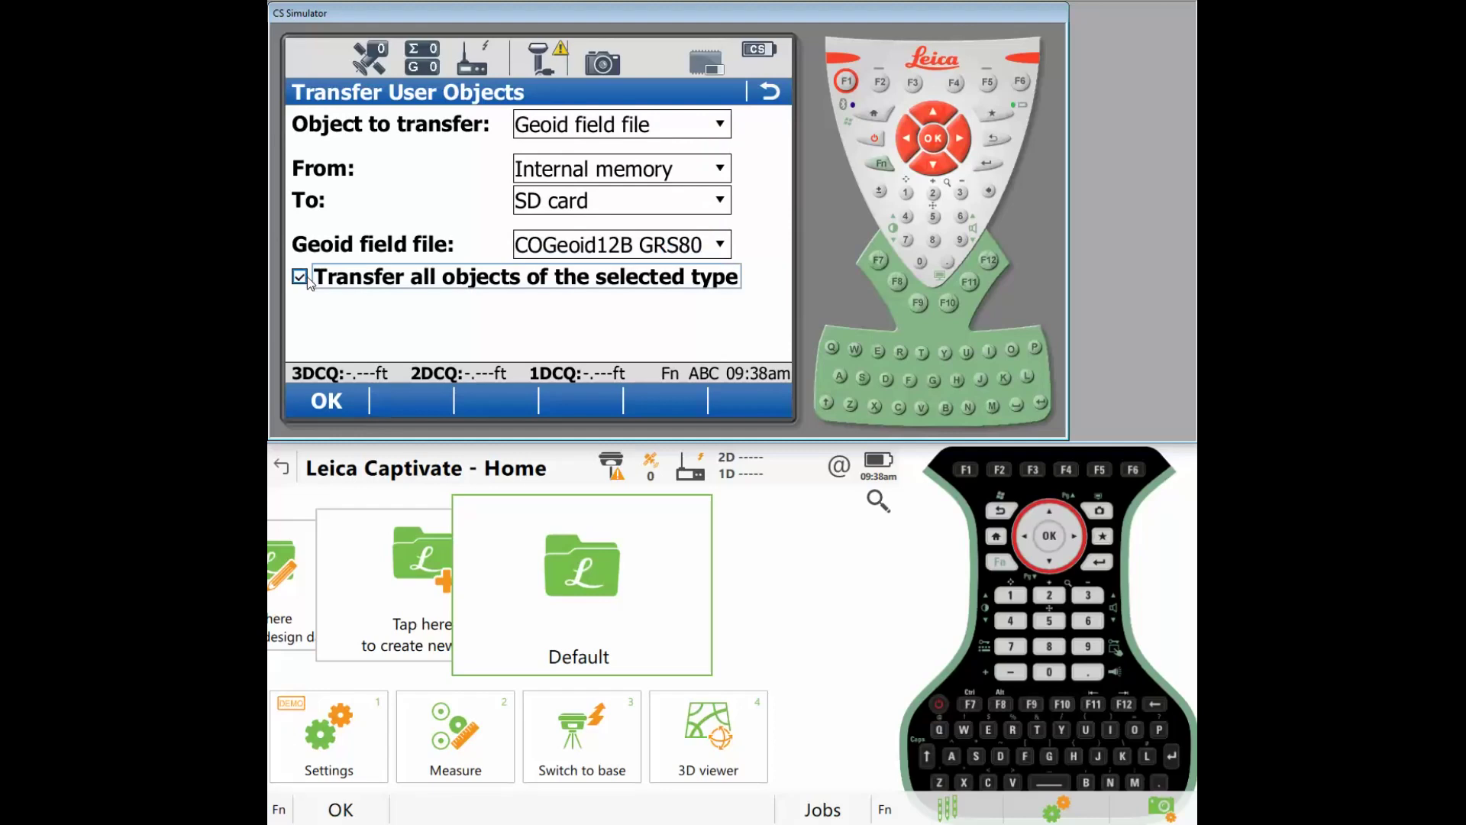
left_click(332, 400)
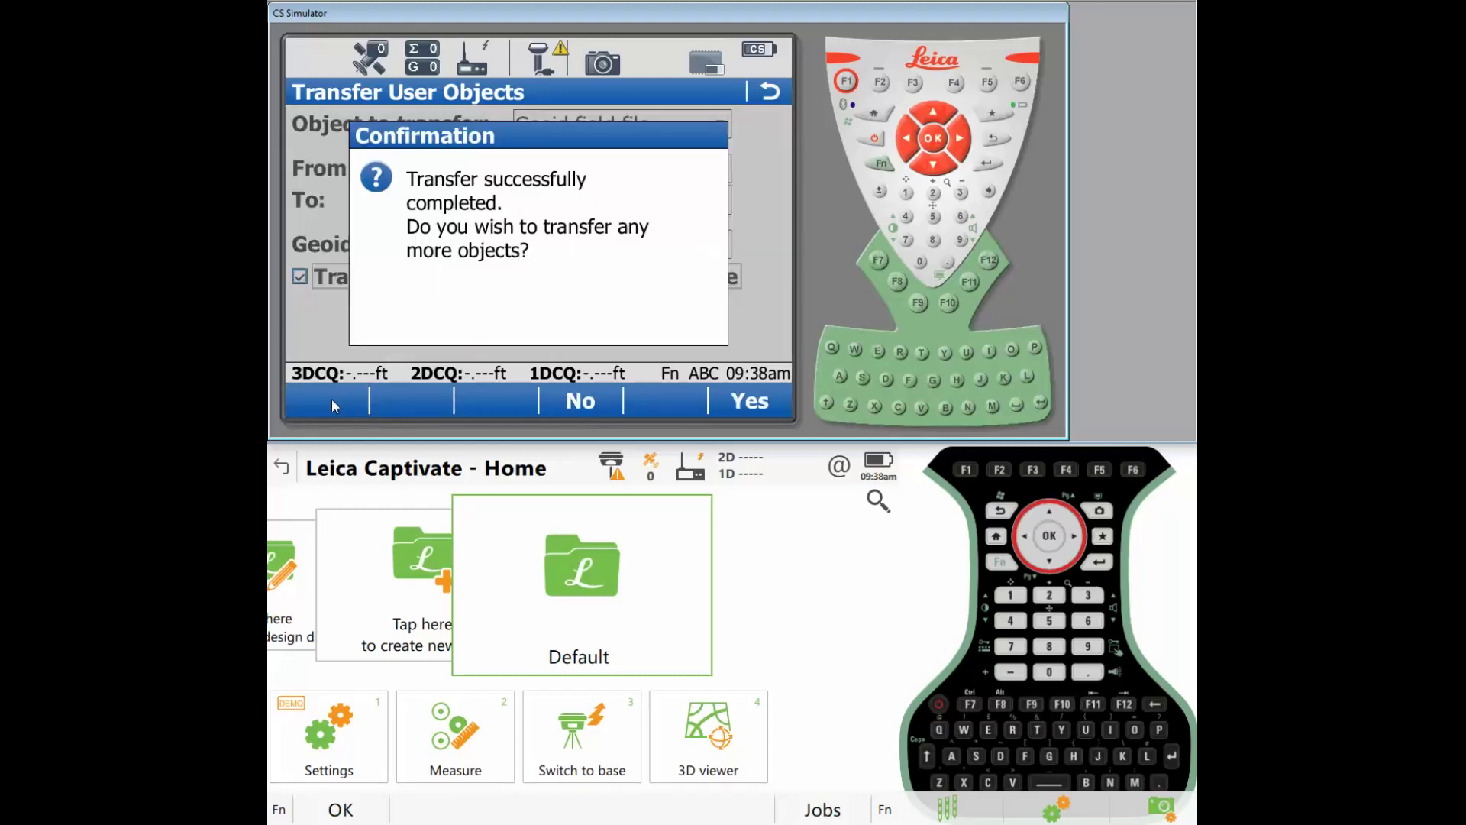
left_click(746, 402)
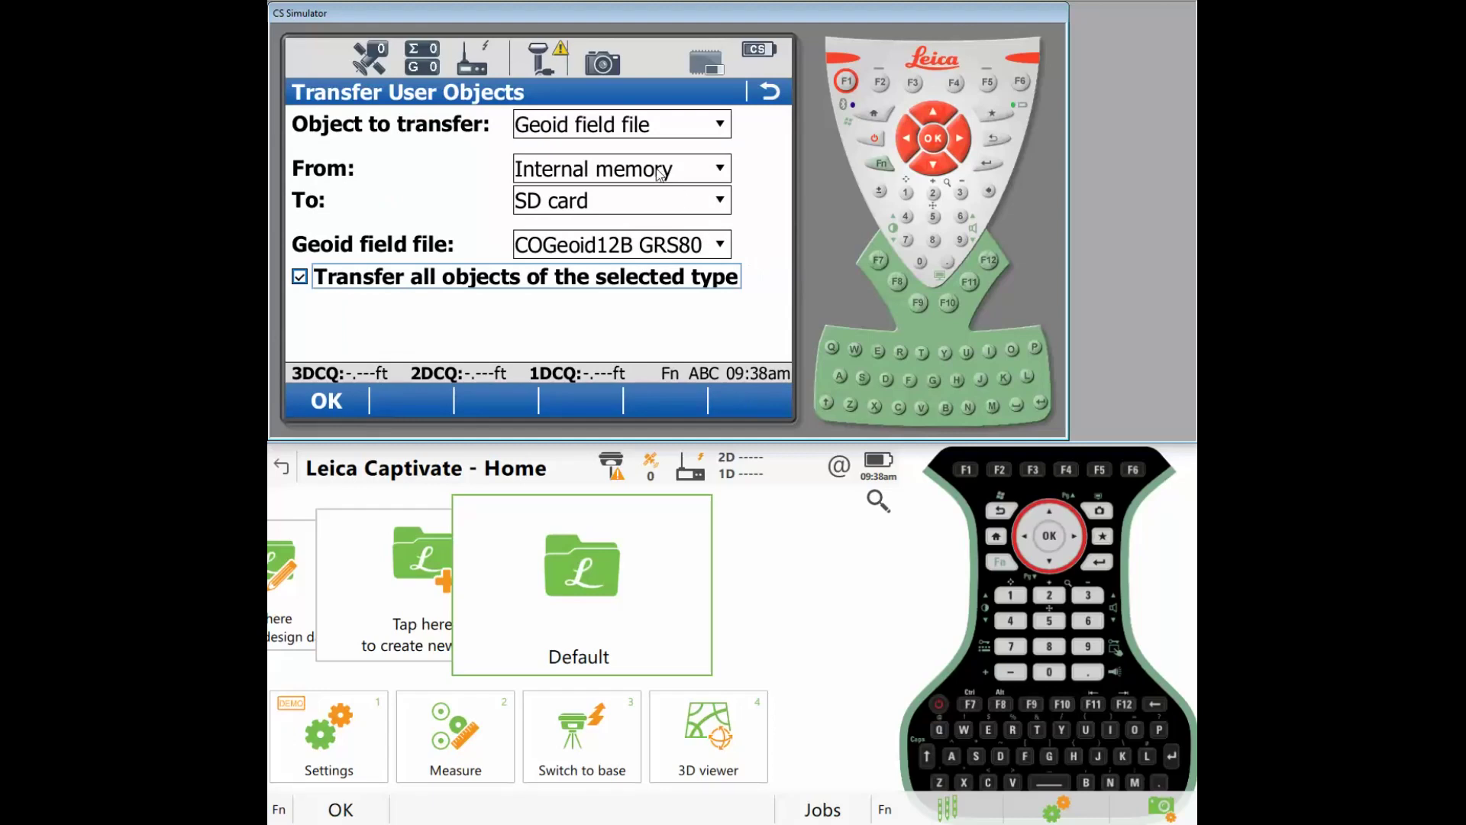
Choose Job as the object type, review the jobs, tick Transfer all, and send them to the SD card
left_click(647, 123)
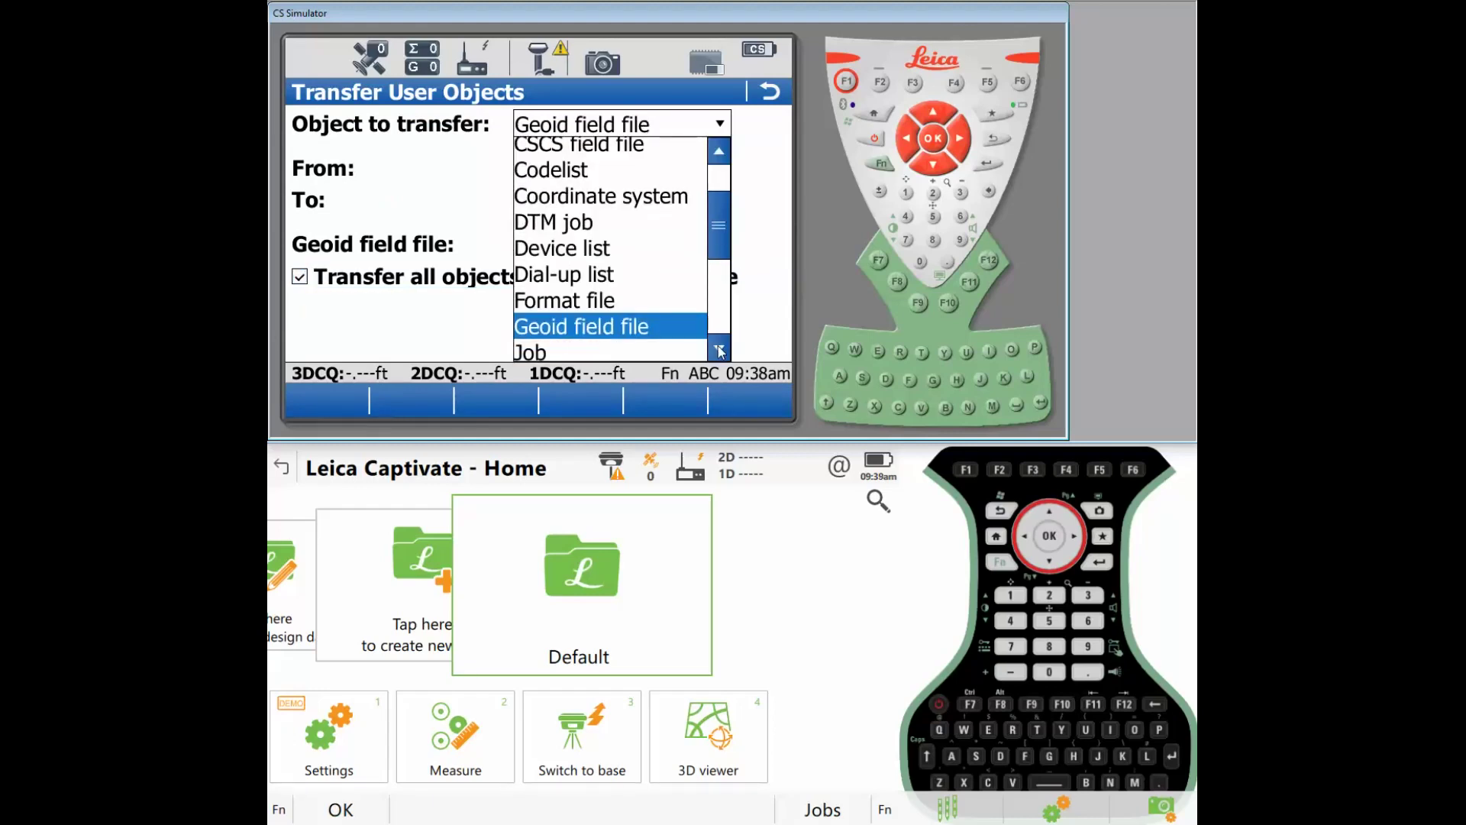
left_click(720, 350)
left_click(534, 329)
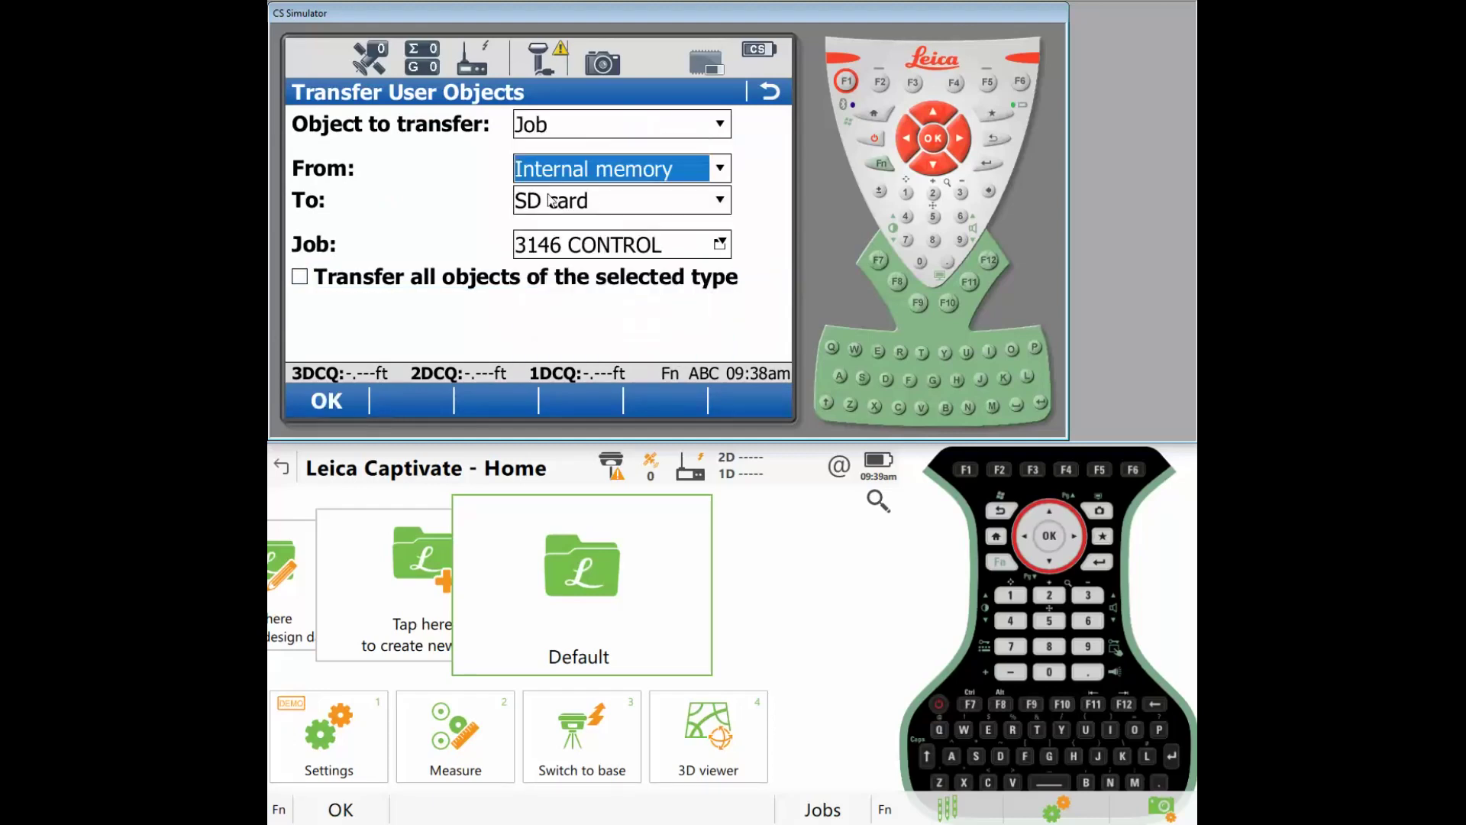
left_click(562, 246)
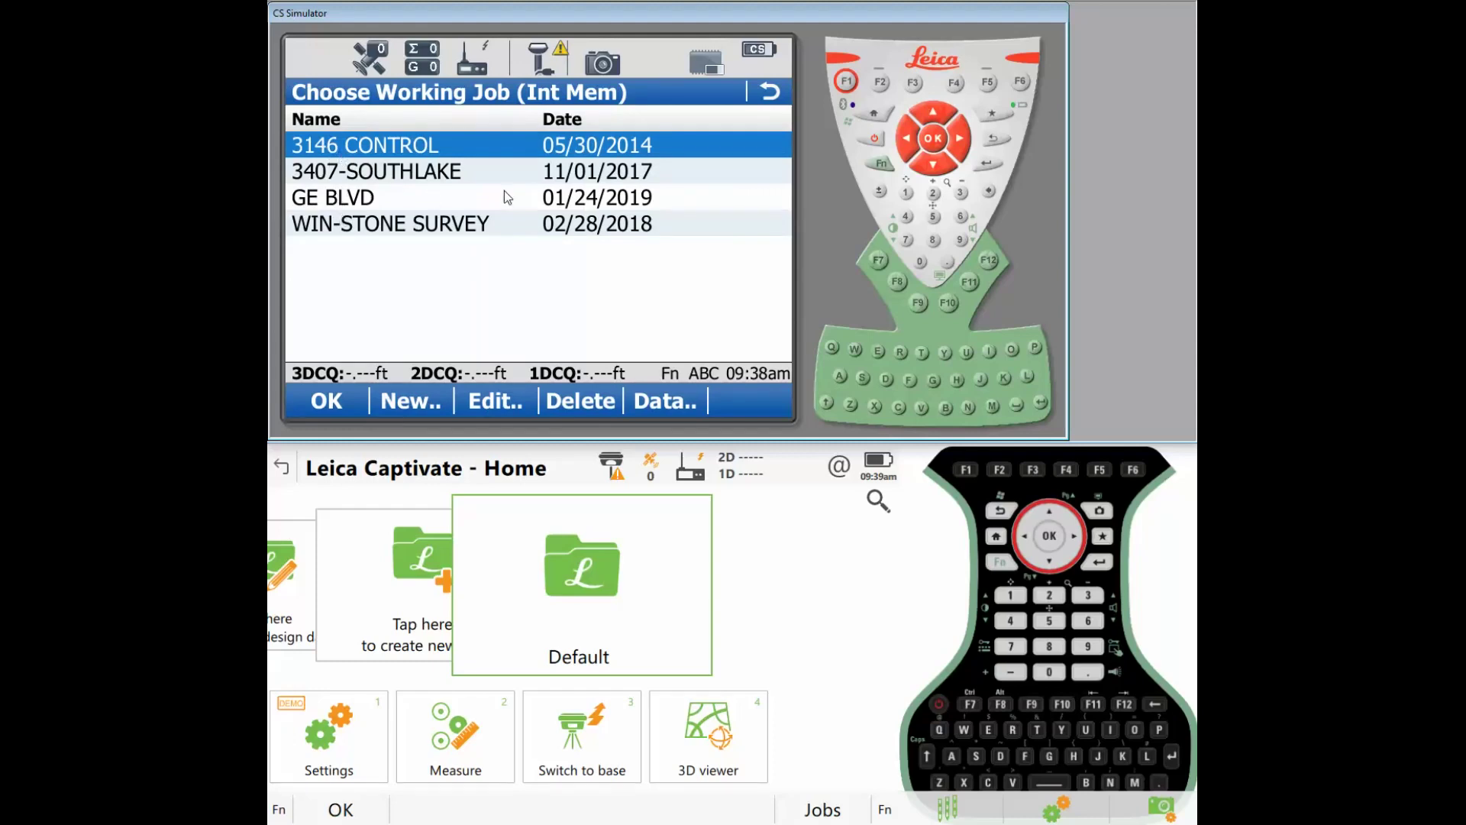
left_click(771, 93)
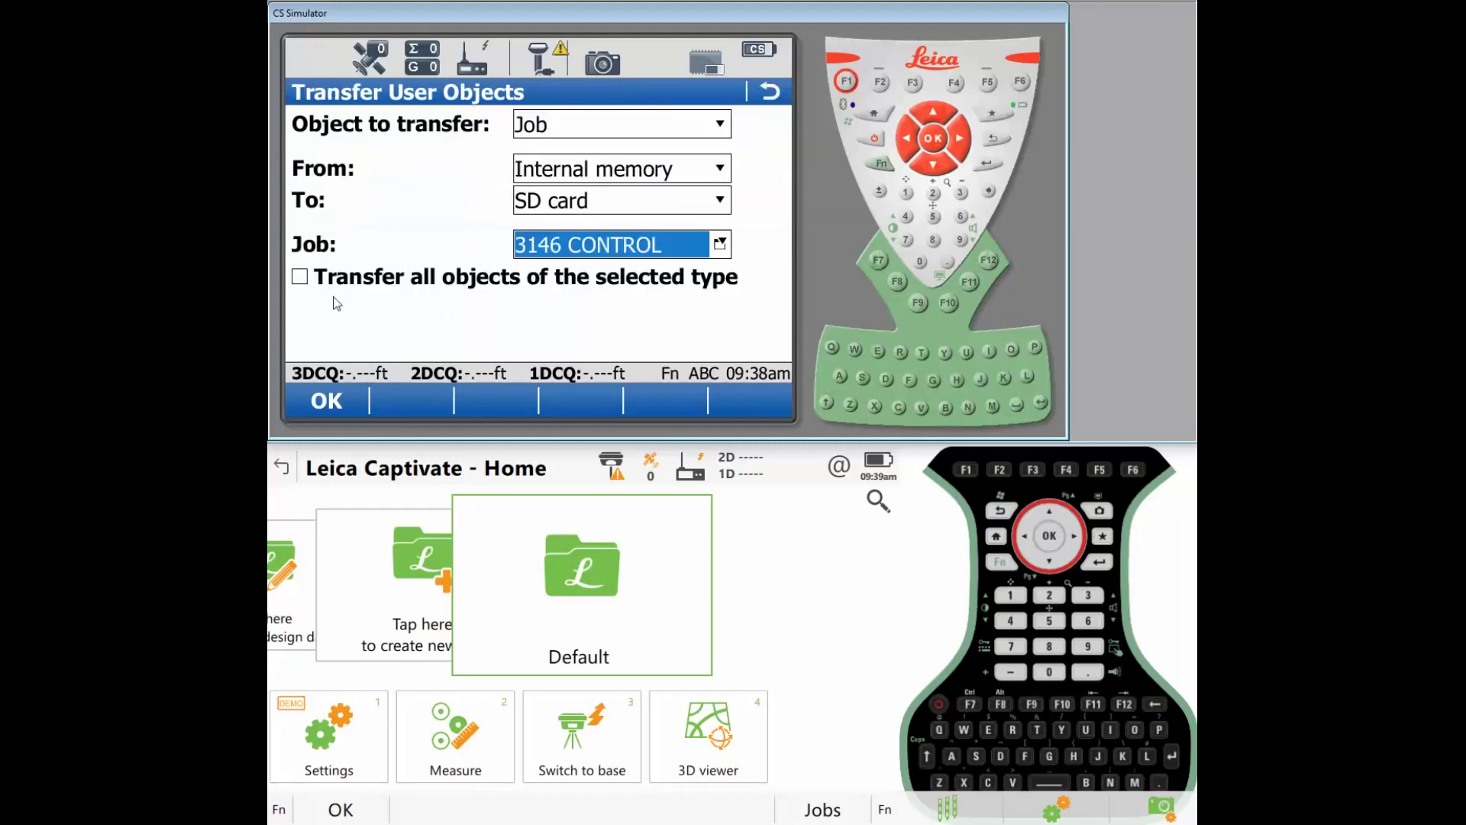
left_click(571, 246)
left_click(772, 94)
left_click(299, 277)
left_click(327, 403)
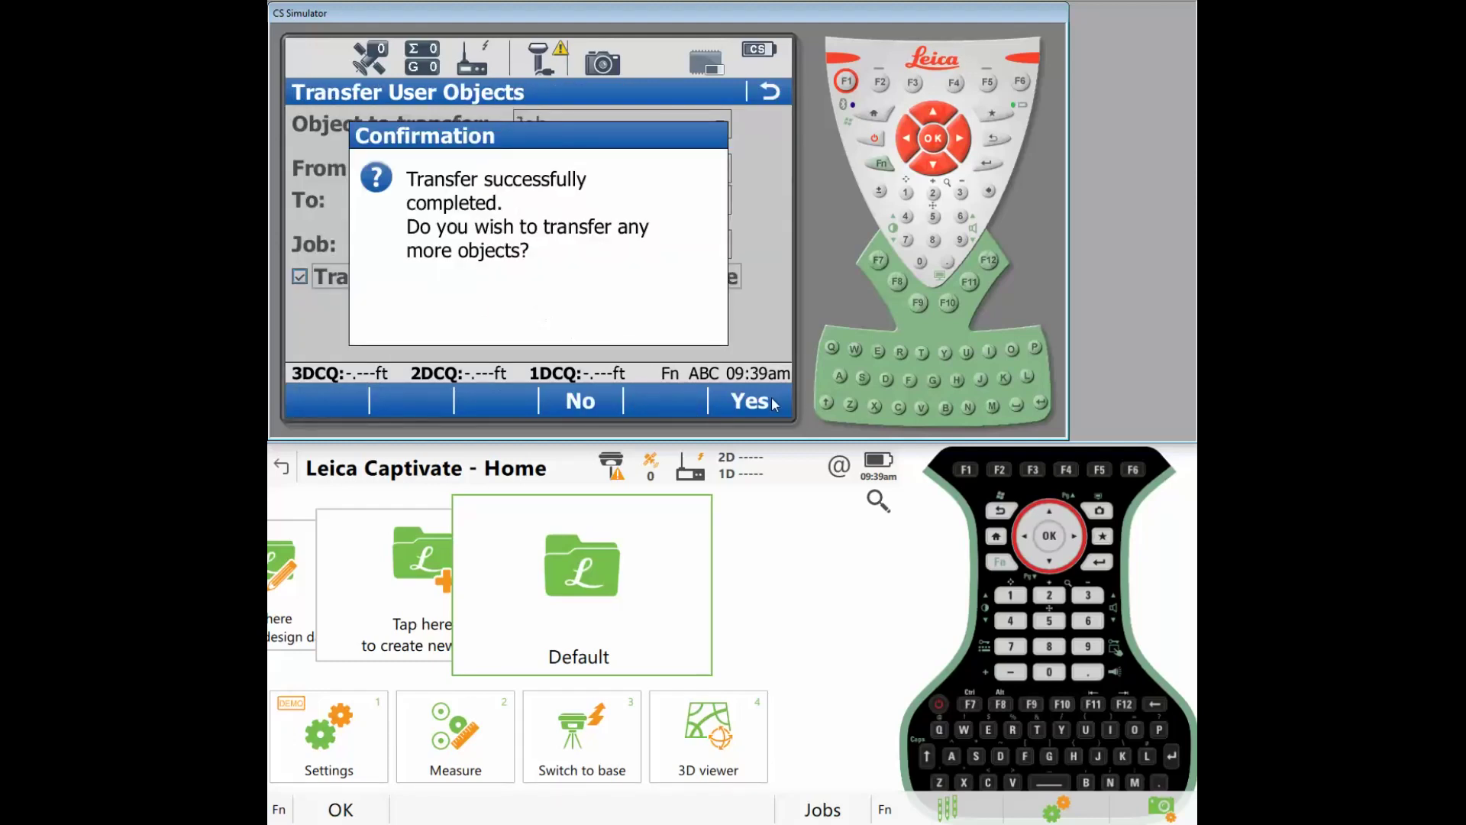
left_click(773, 405)
Scroll through the object type list and select Coordinate system
left_click(556, 128)
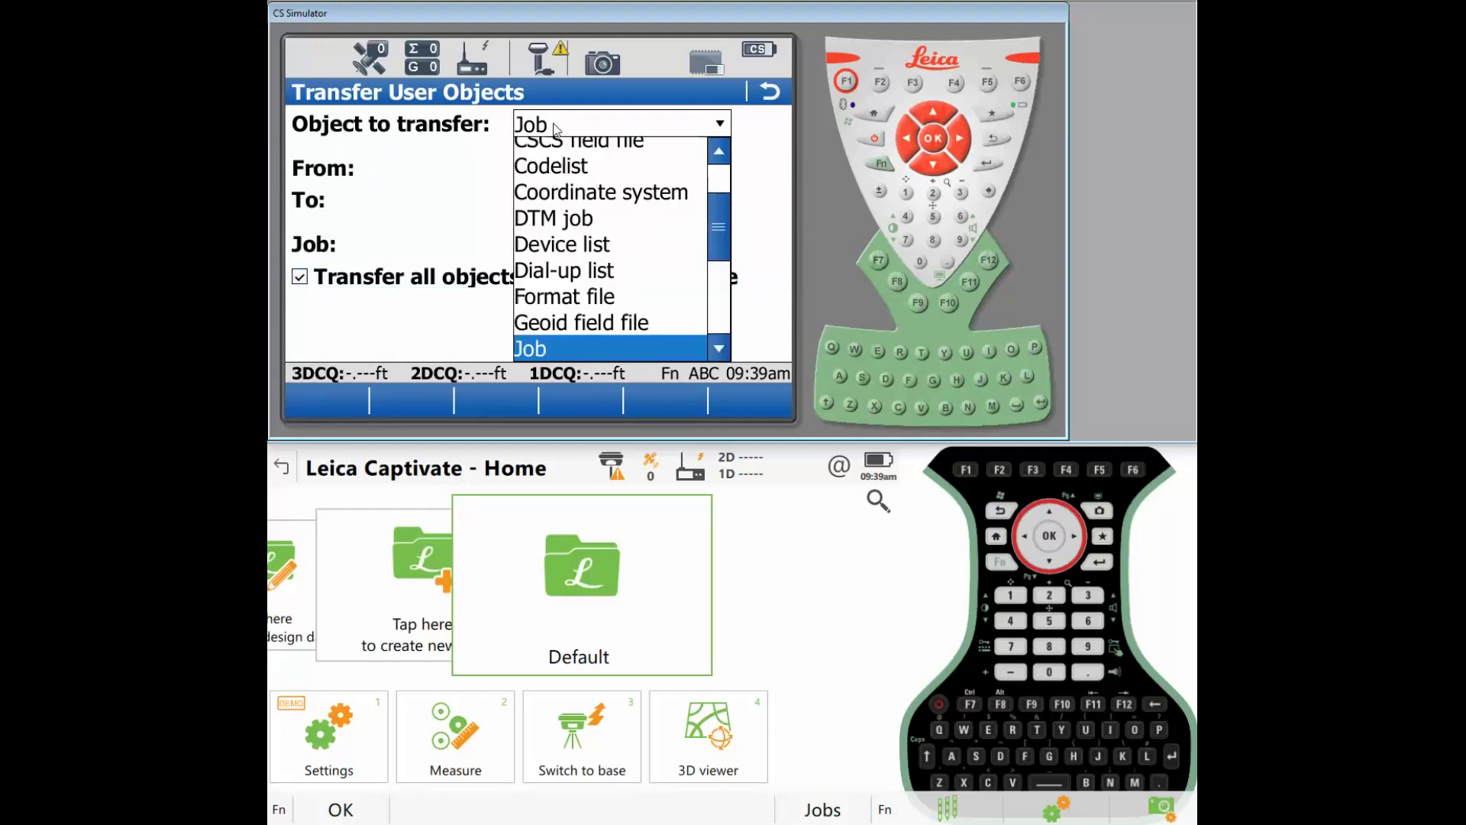
left_click(719, 350)
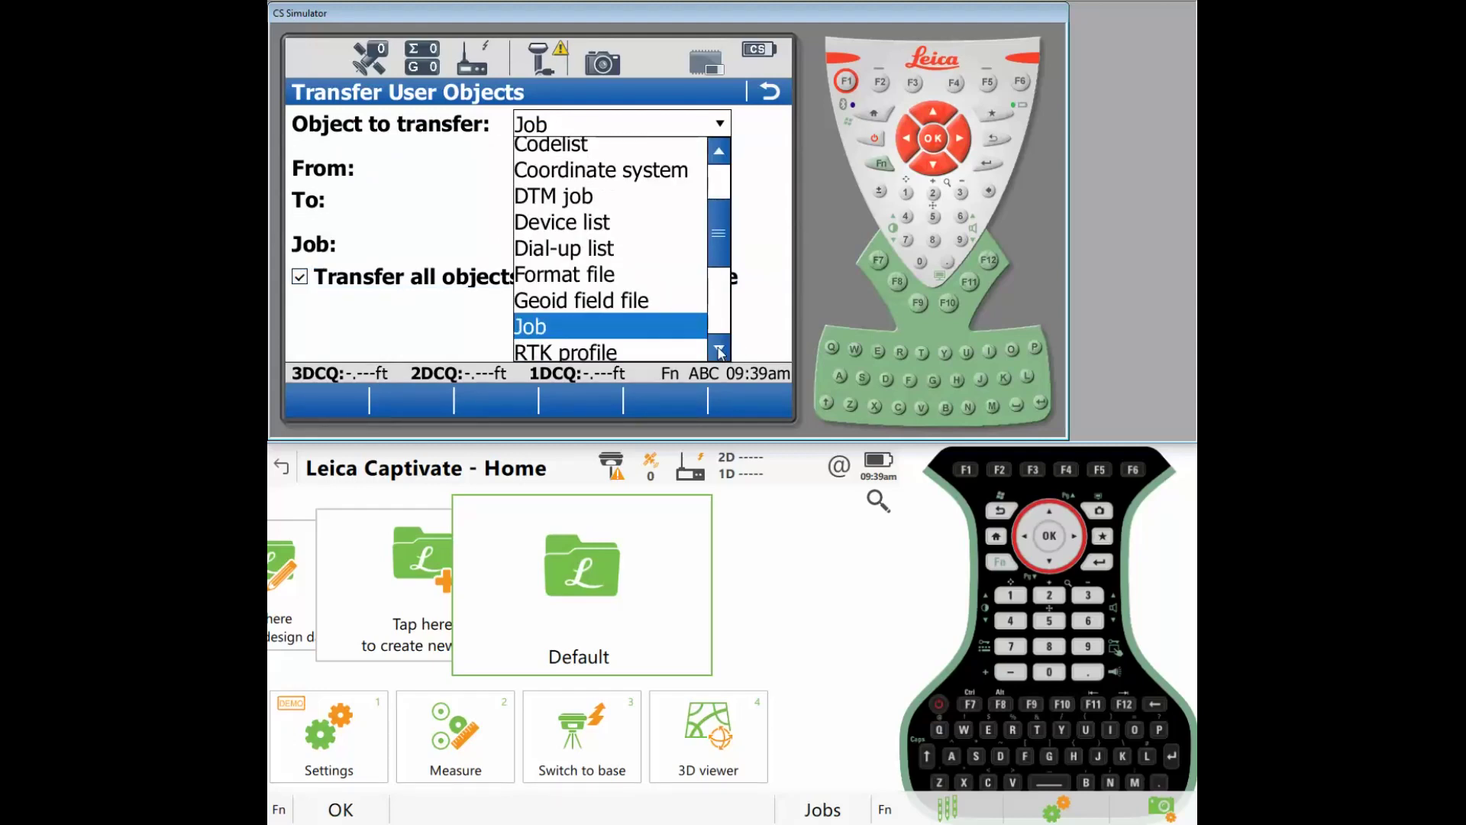
left_click(719, 350)
left_click(719, 350)
left_click(719, 350)
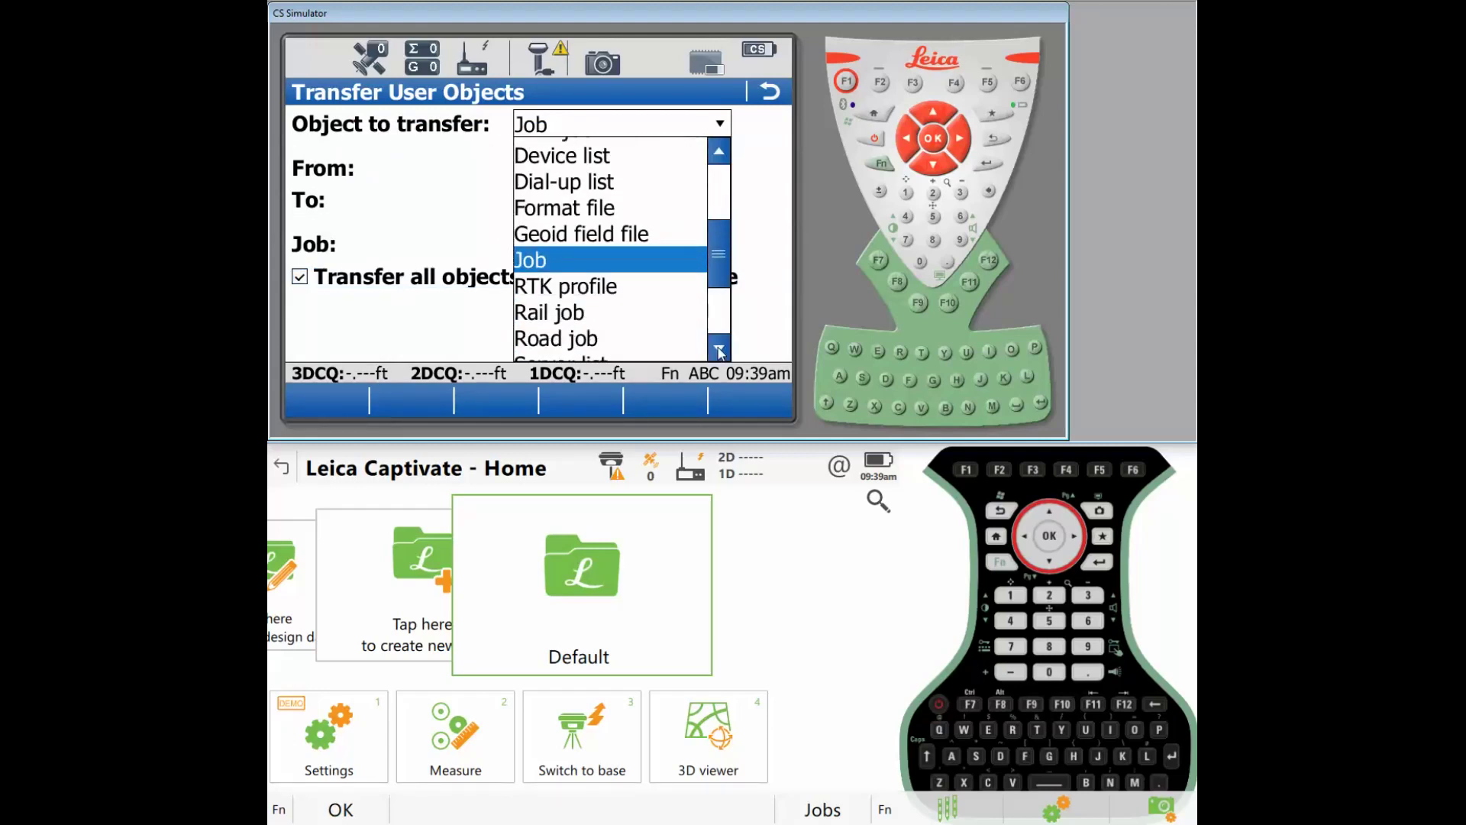
left_click(720, 349)
left_click(720, 350)
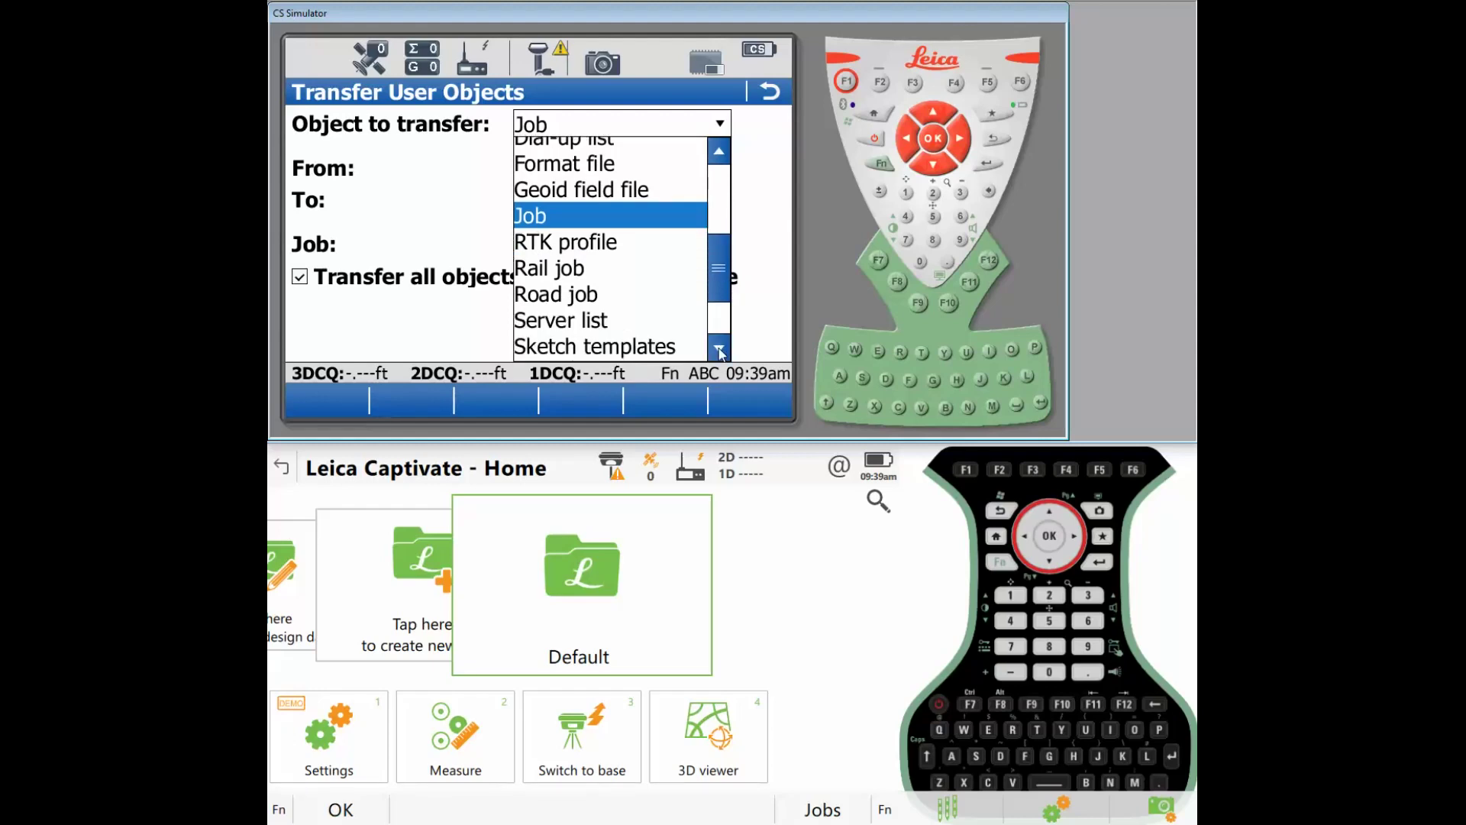
left_click(719, 350)
left_click(719, 350)
left_click(720, 349)
left_click(719, 350)
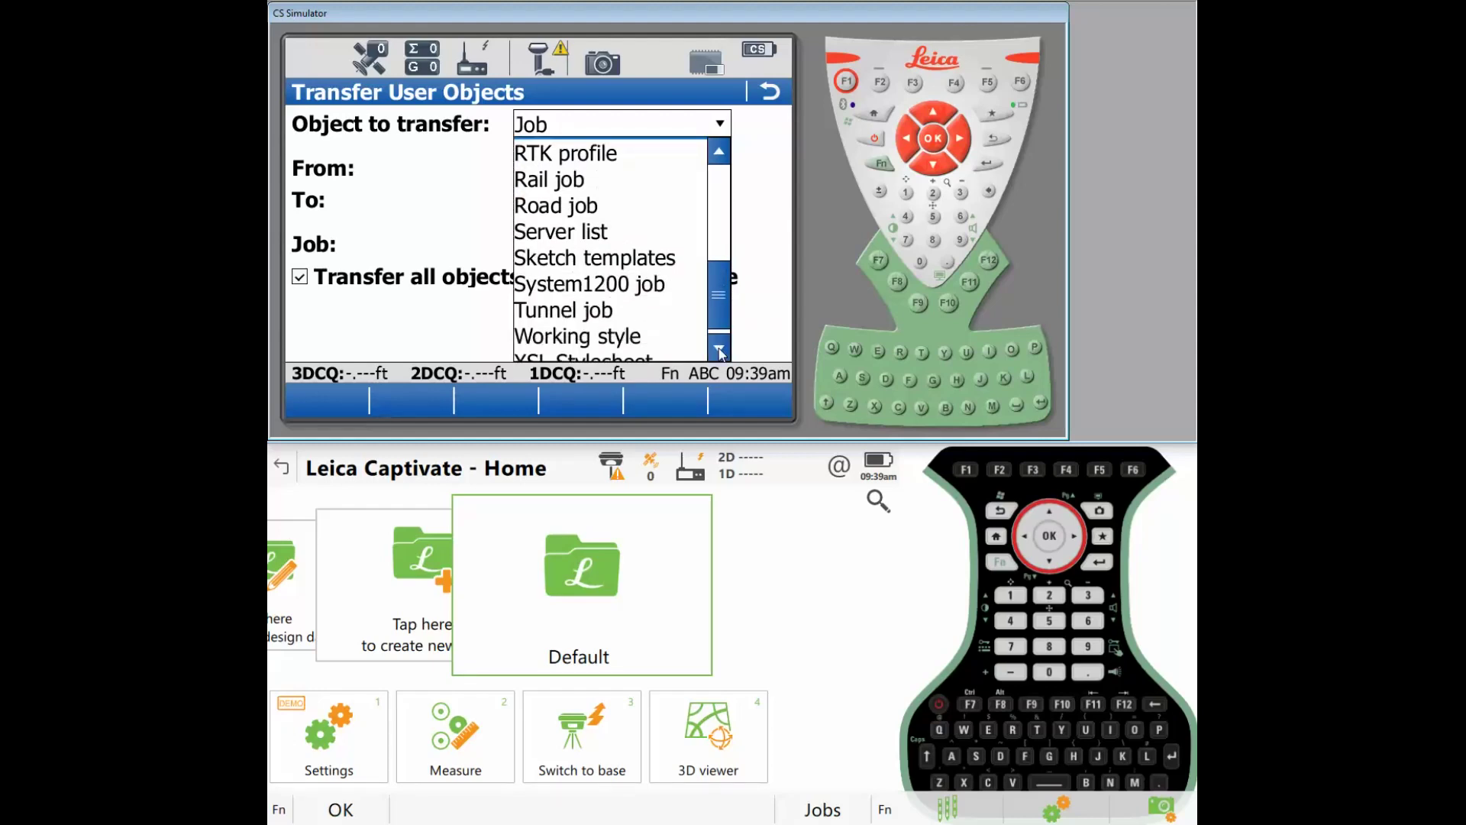
left_click(719, 350)
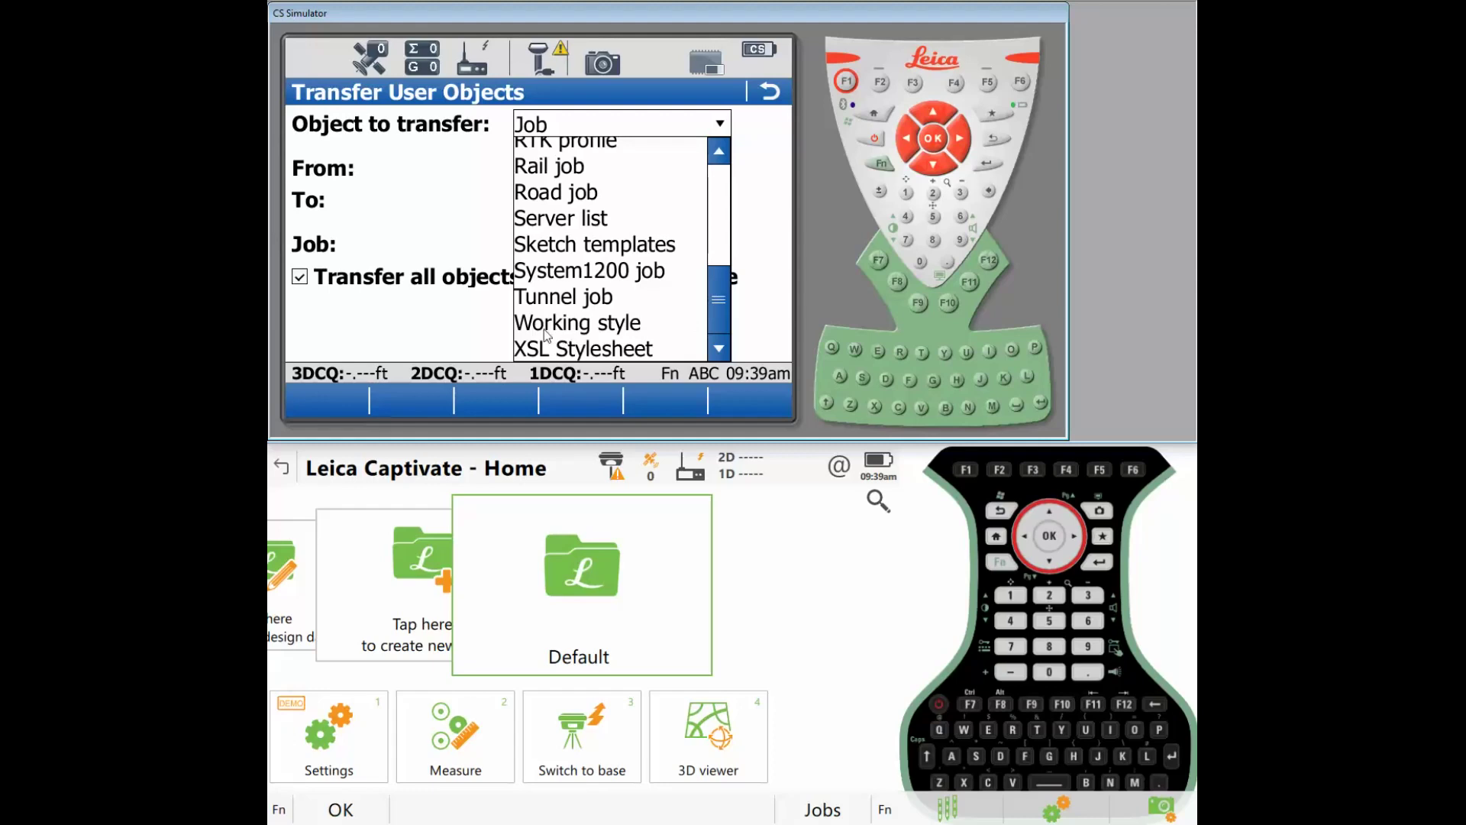
left_click_drag(715, 245, 721, 172)
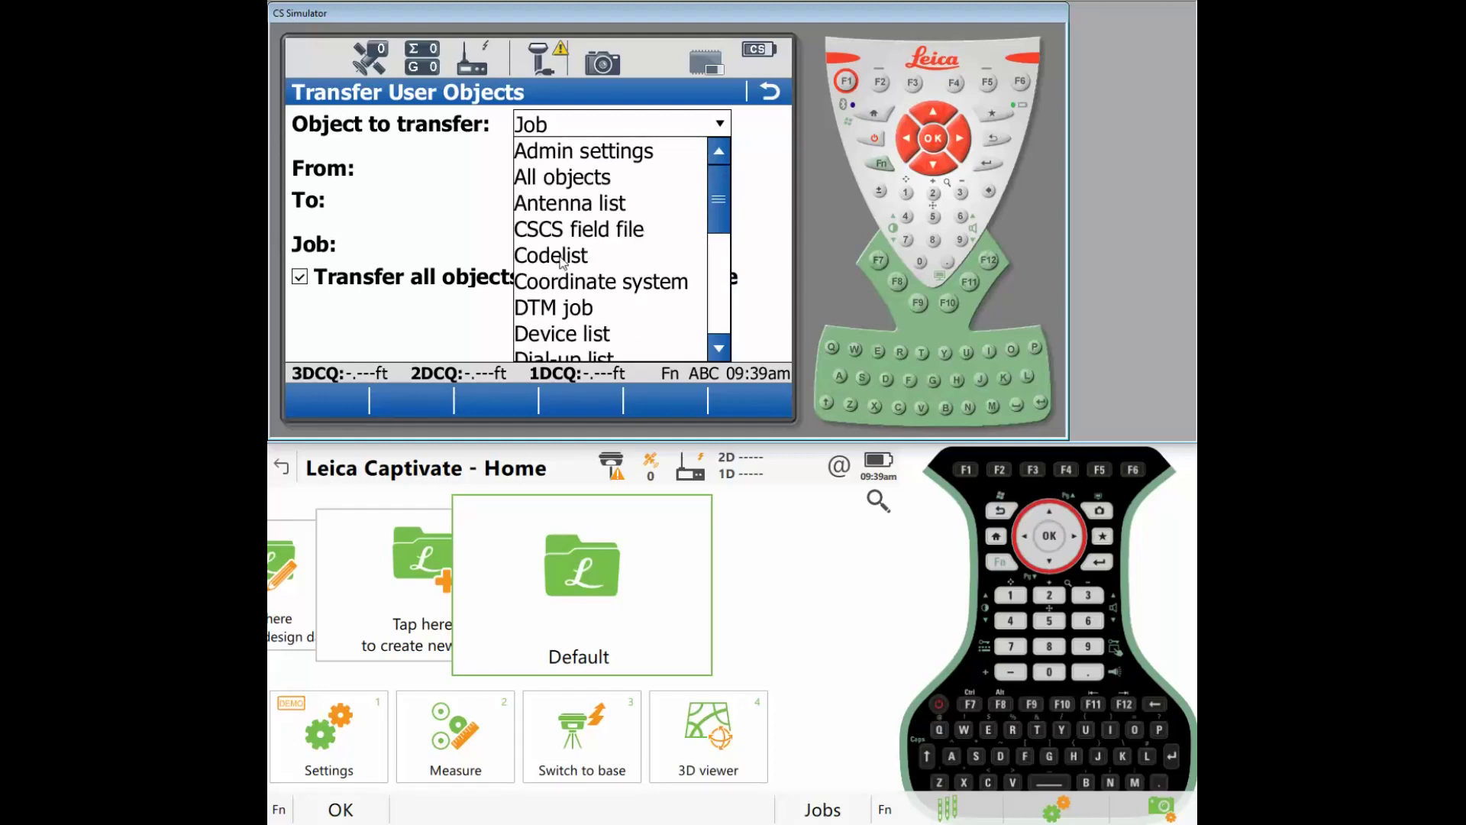
left_click(626, 283)
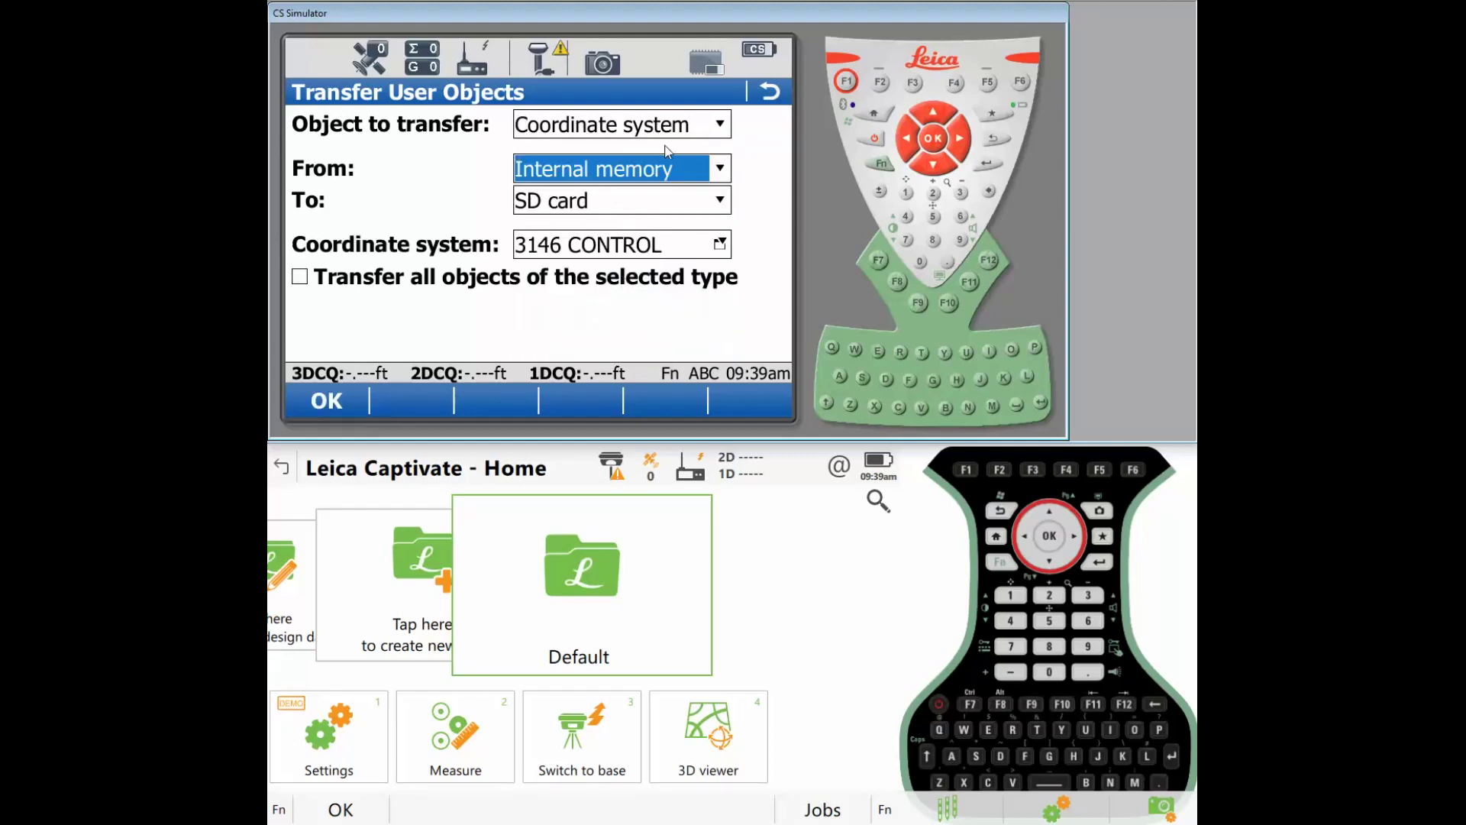
Change the object type to Job, keeping 3146 CONTROL from Internal memory to SD card
left_click(667, 128)
left_click(722, 328)
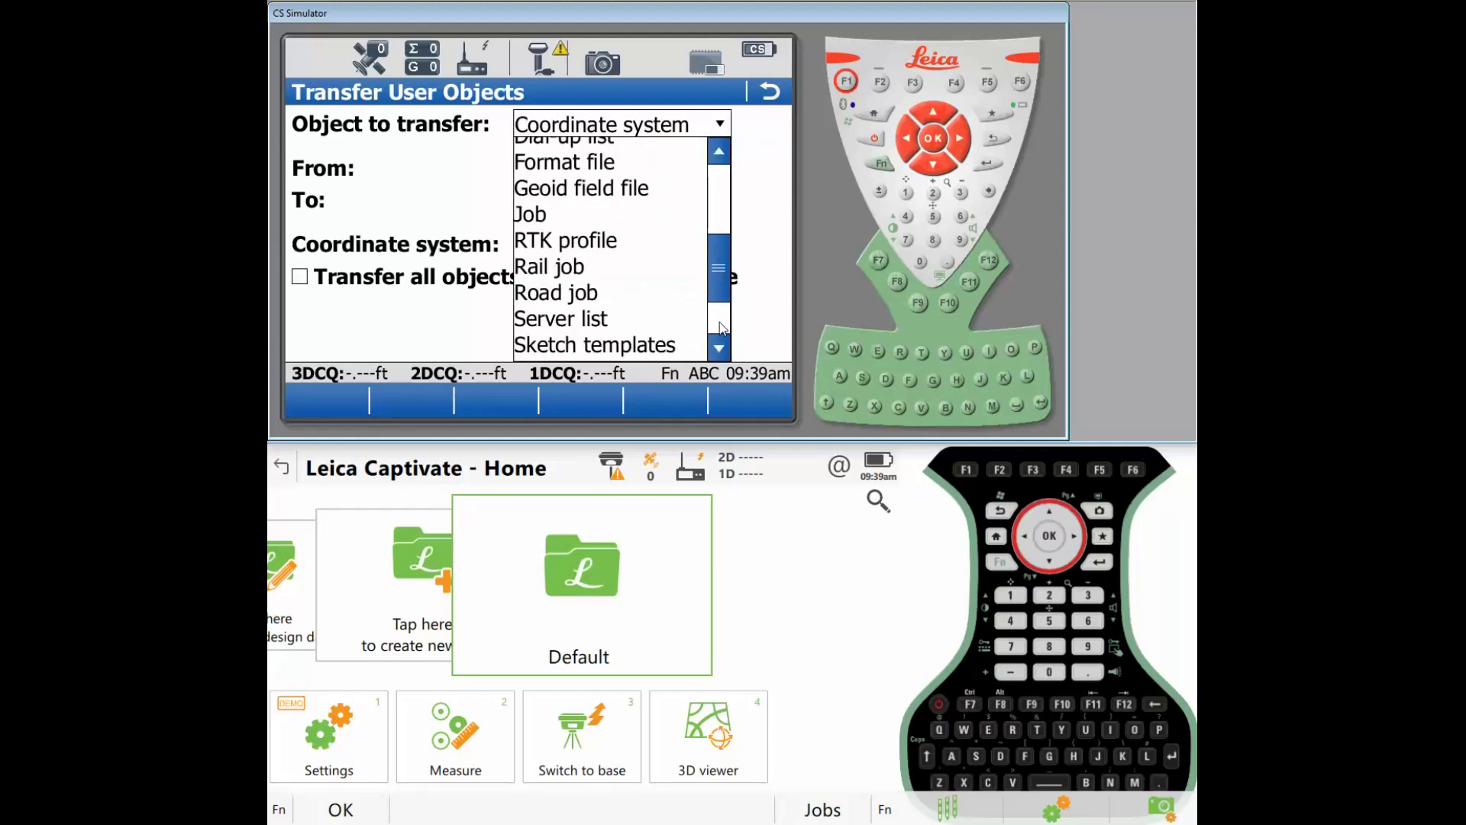
left_click(541, 218)
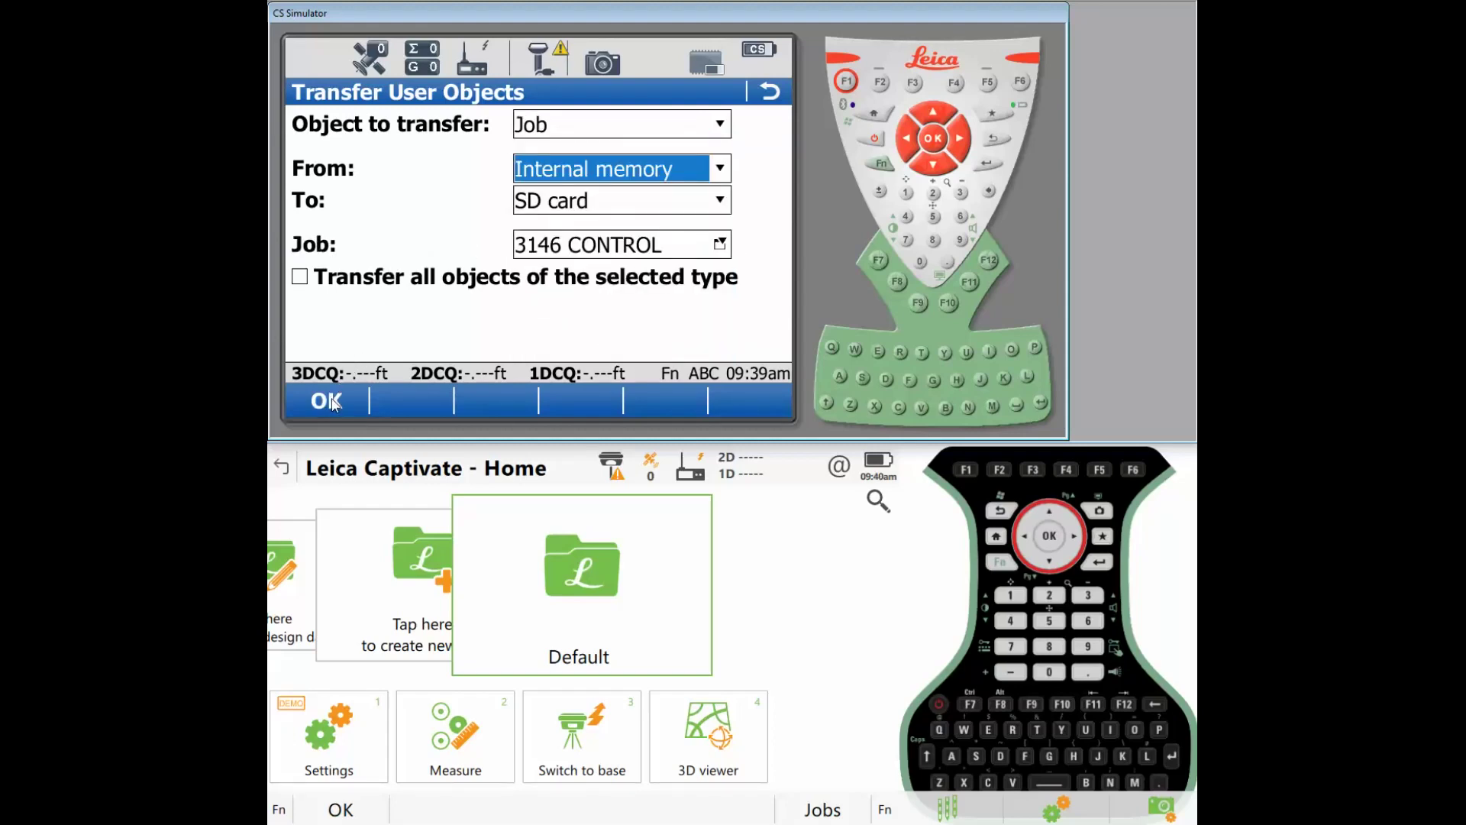
Back out of the transfer form to the main menu
left_click(772, 90)
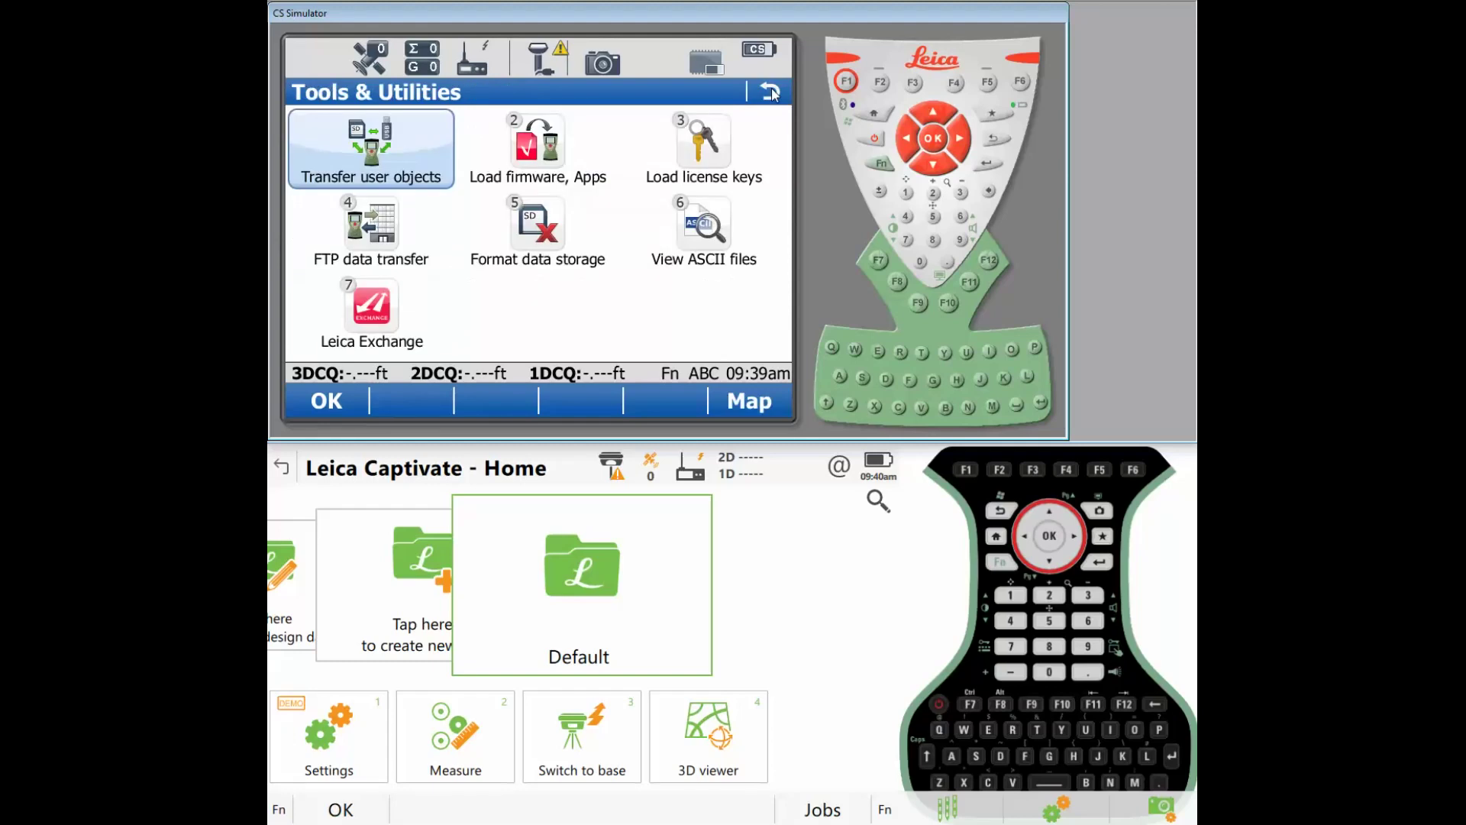
left_click(771, 92)
left_click(772, 92)
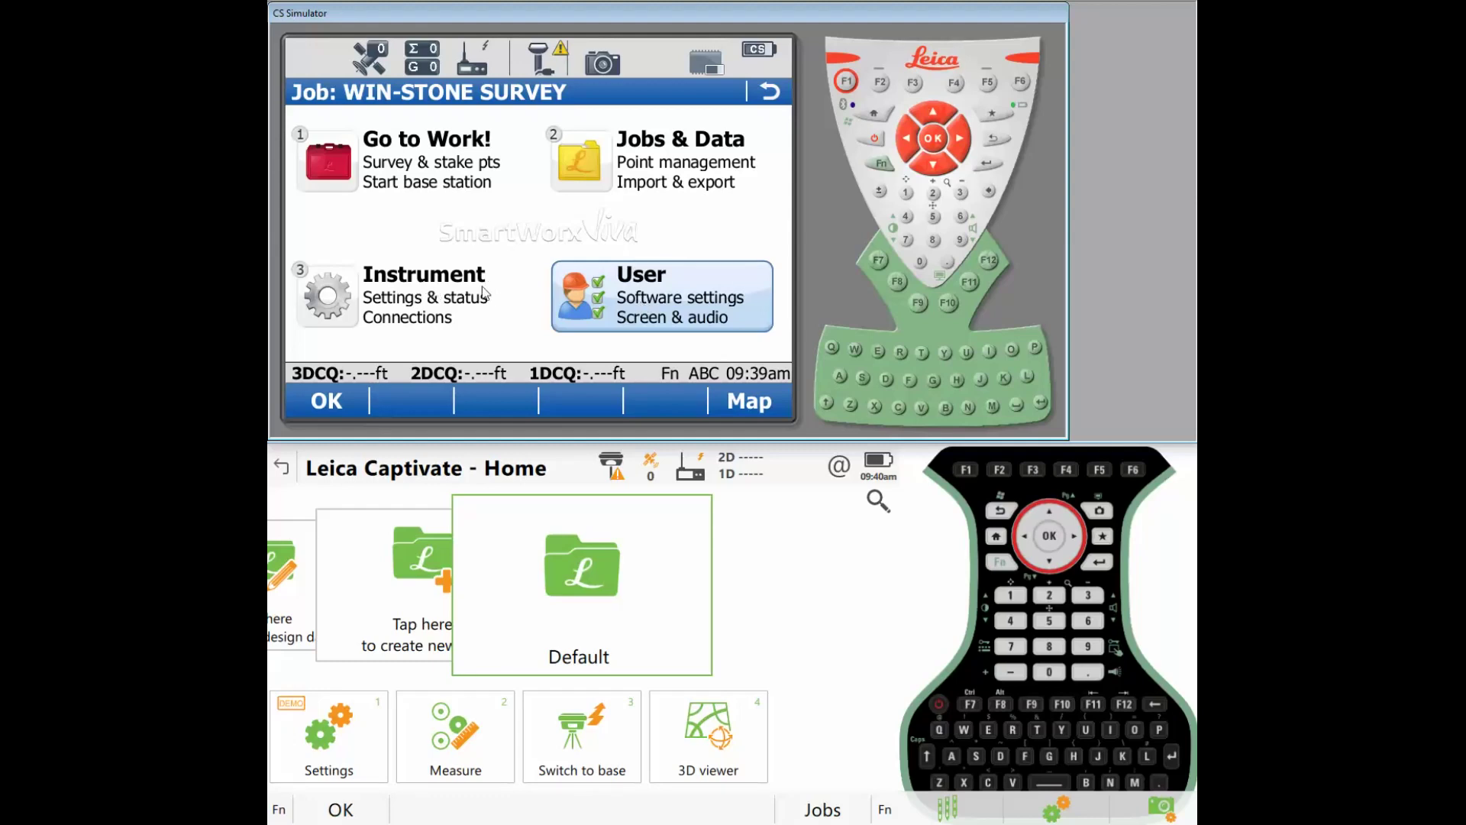
Reopen Transfer user objects, confirm SD card stays the destination, and return to Tools & Utilities
left_click(661, 302)
left_click(375, 252)
left_click(387, 170)
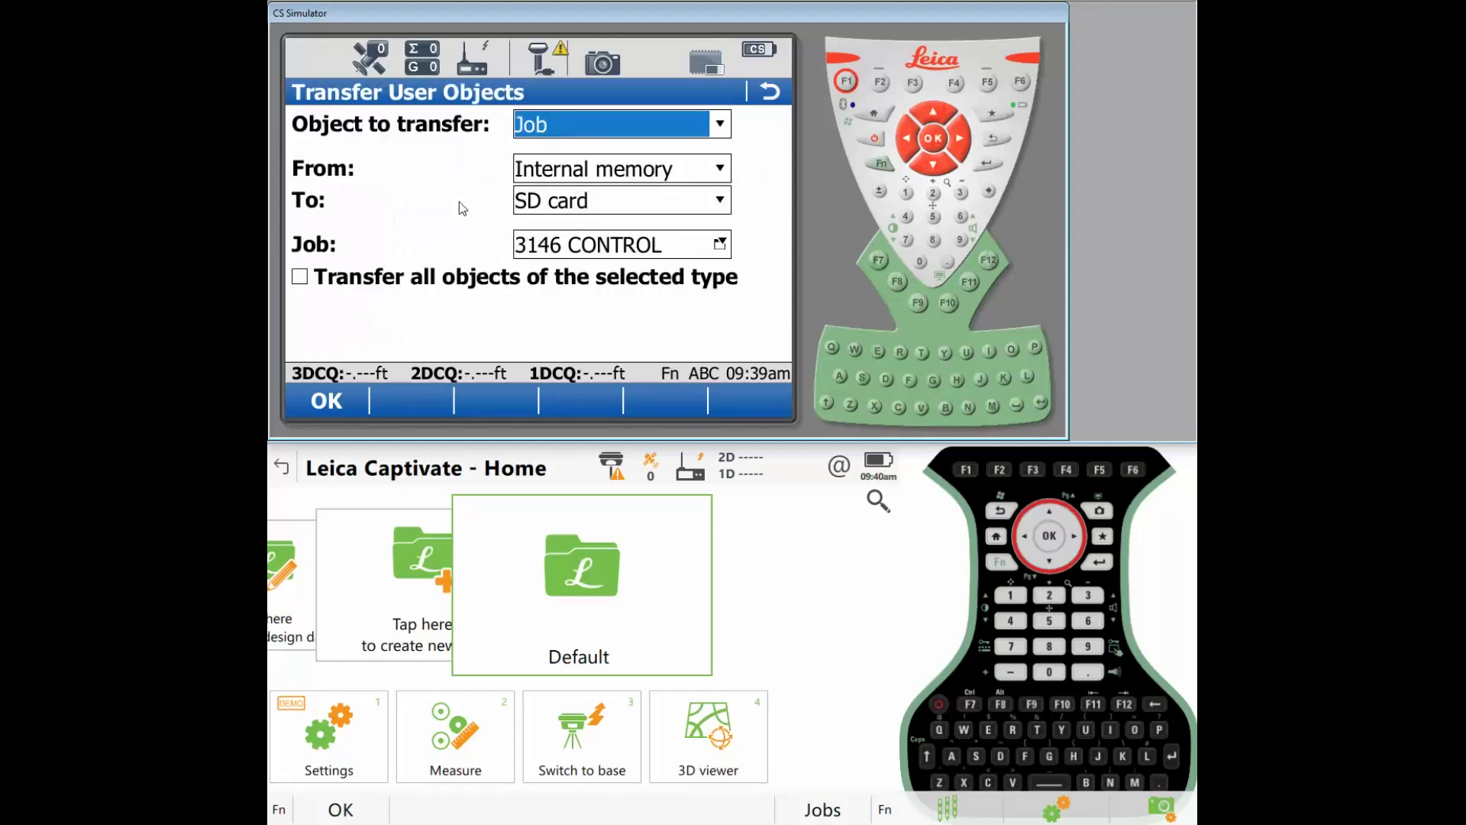
left_click(537, 201)
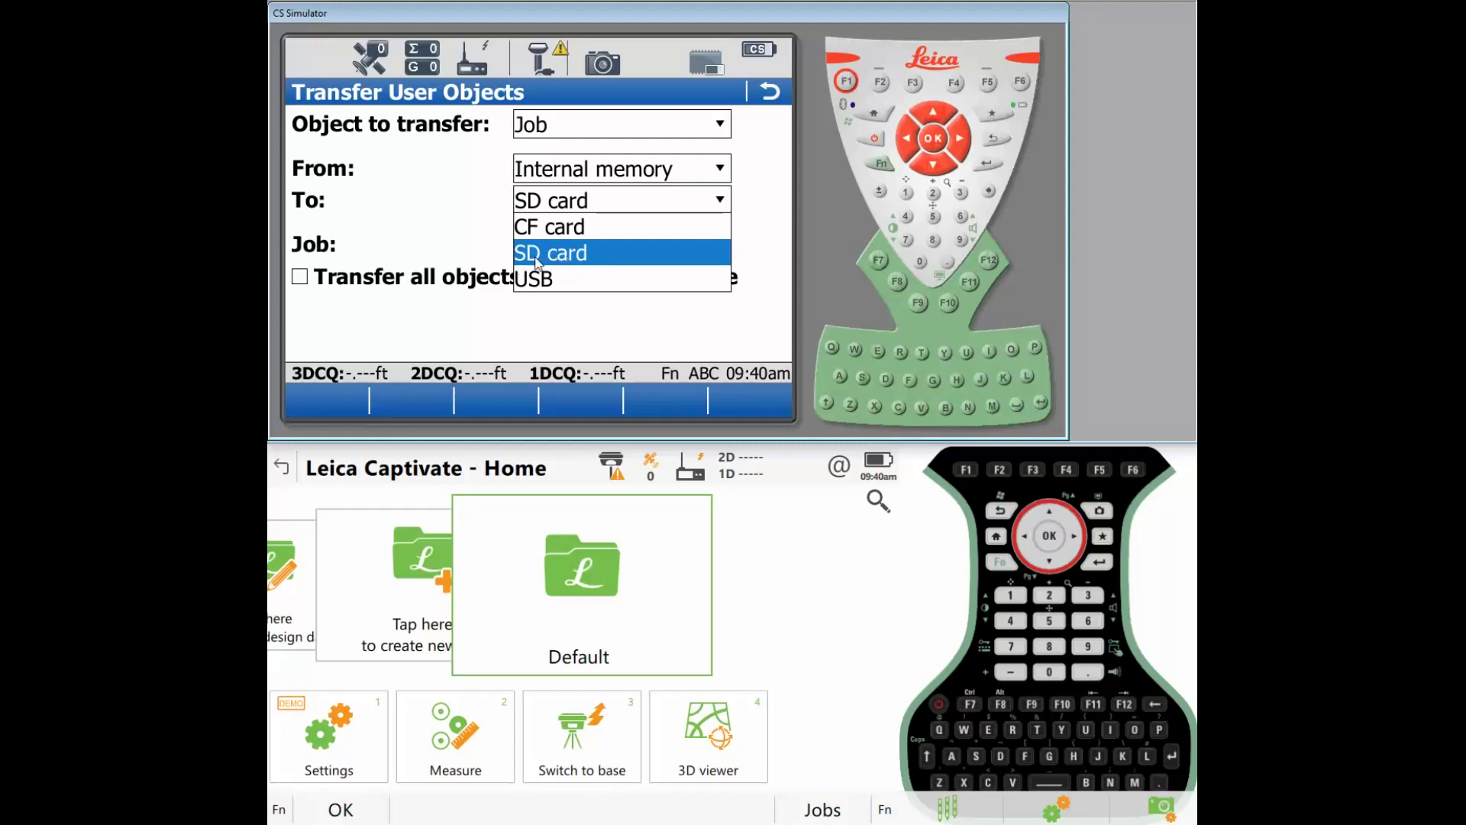
key("Return")
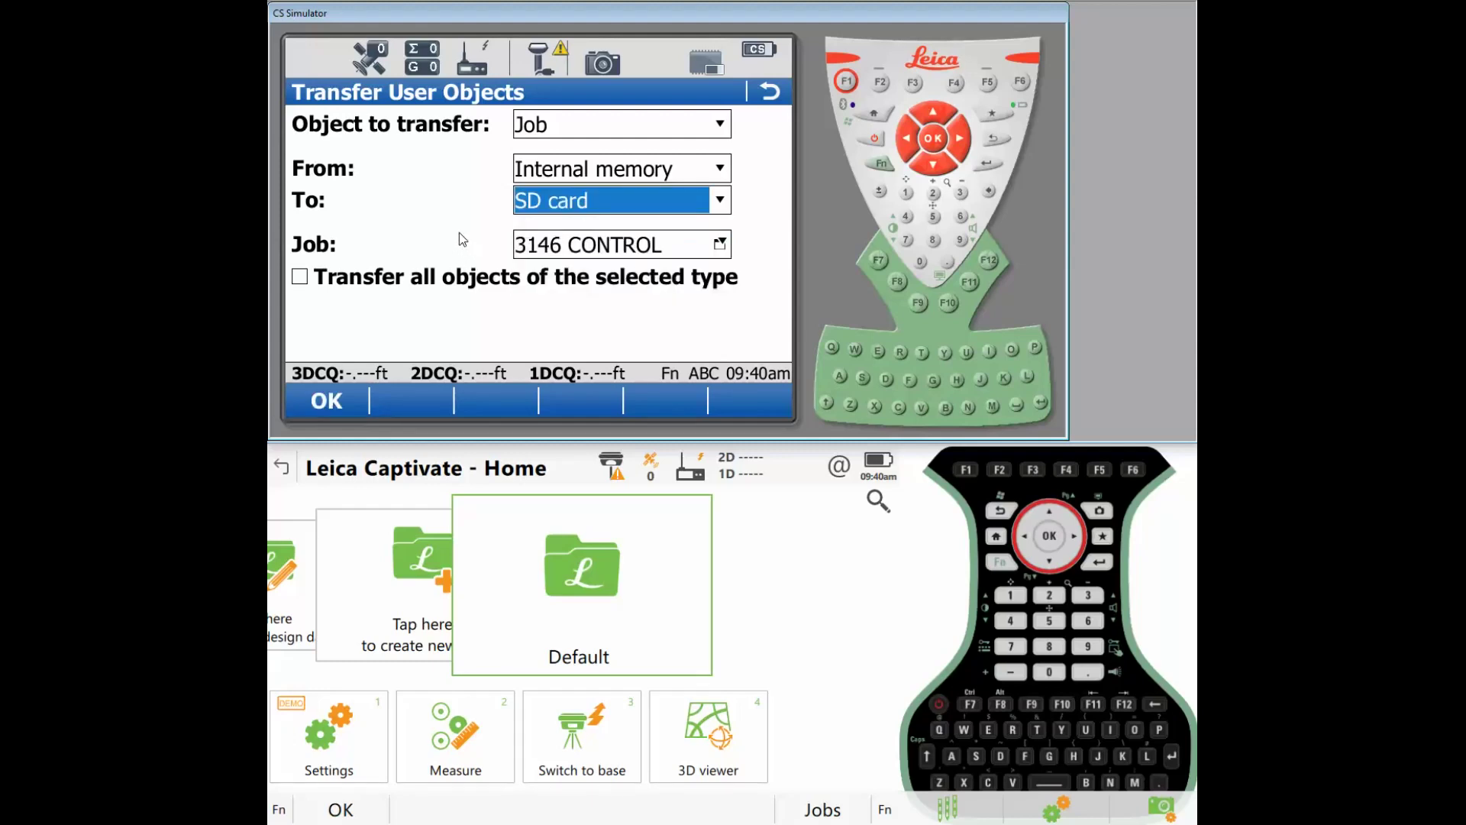
left_click(767, 92)
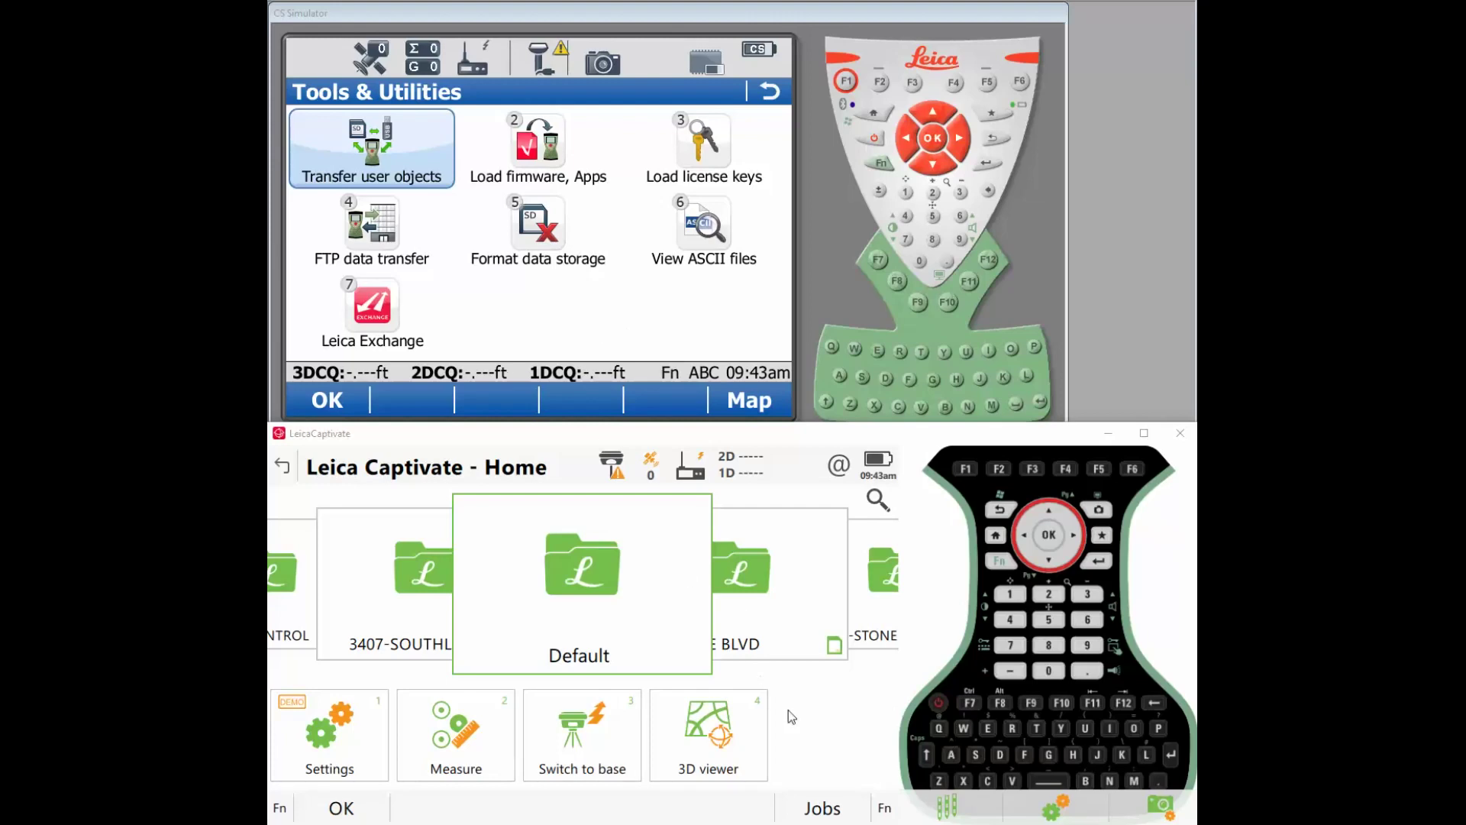
Swipe the Home job carousel between Default and GE BLVD, then go to Settings
left_click_drag(813, 606, 691, 621)
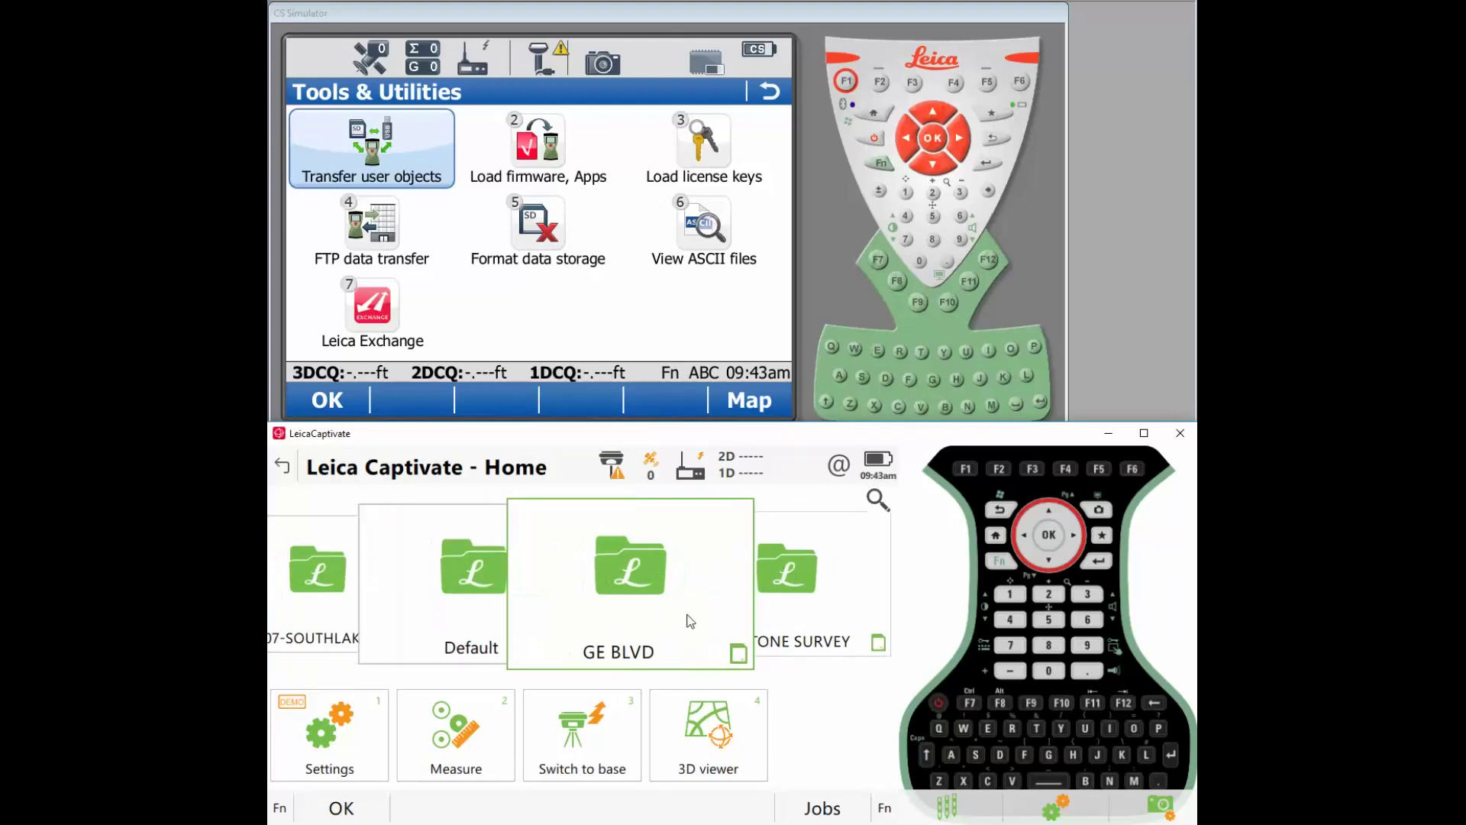
left_click_drag(580, 622, 731, 651)
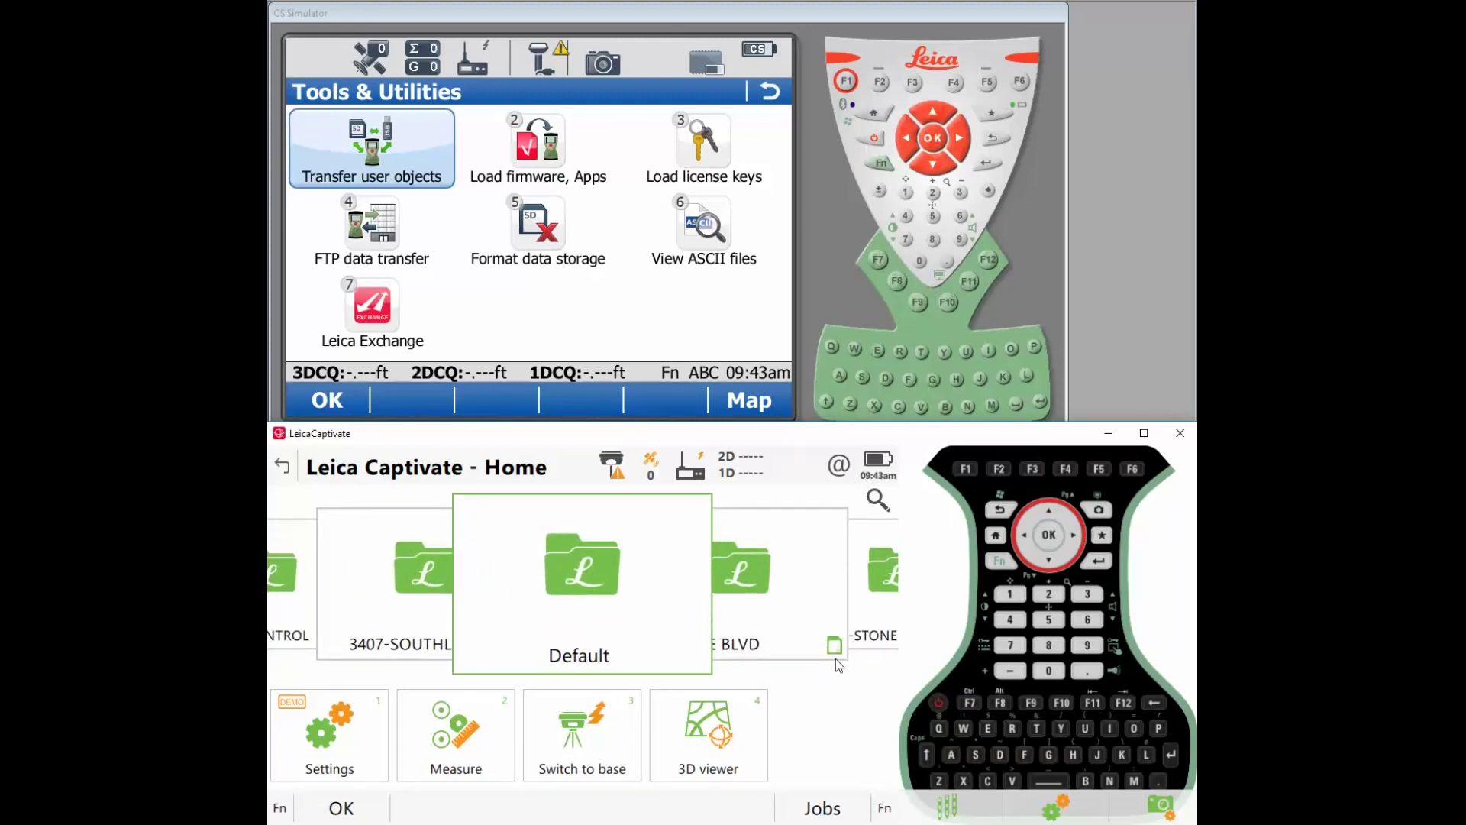
left_click_drag(812, 636, 624, 639)
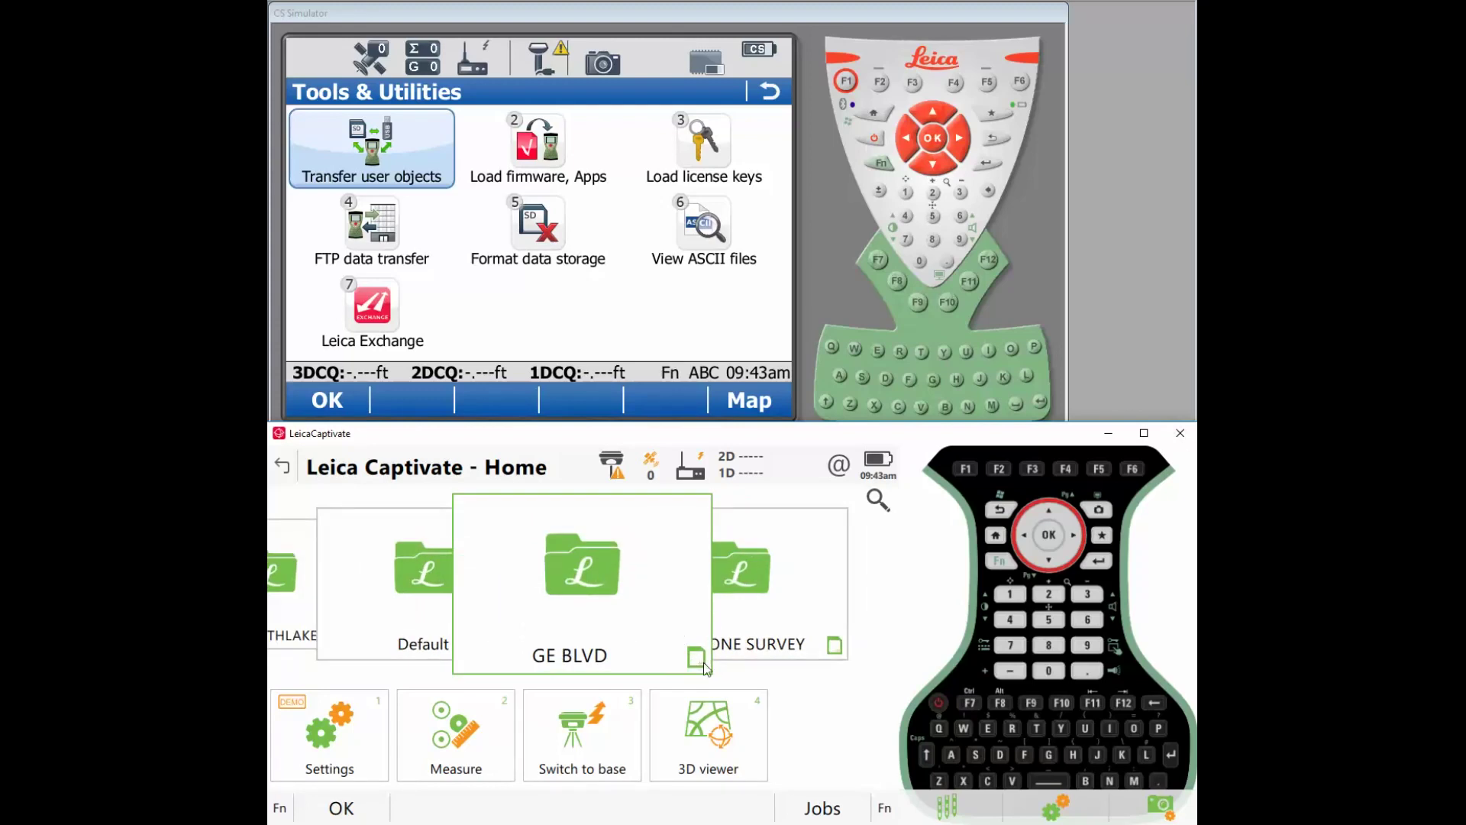
left_click_drag(624, 617, 723, 622)
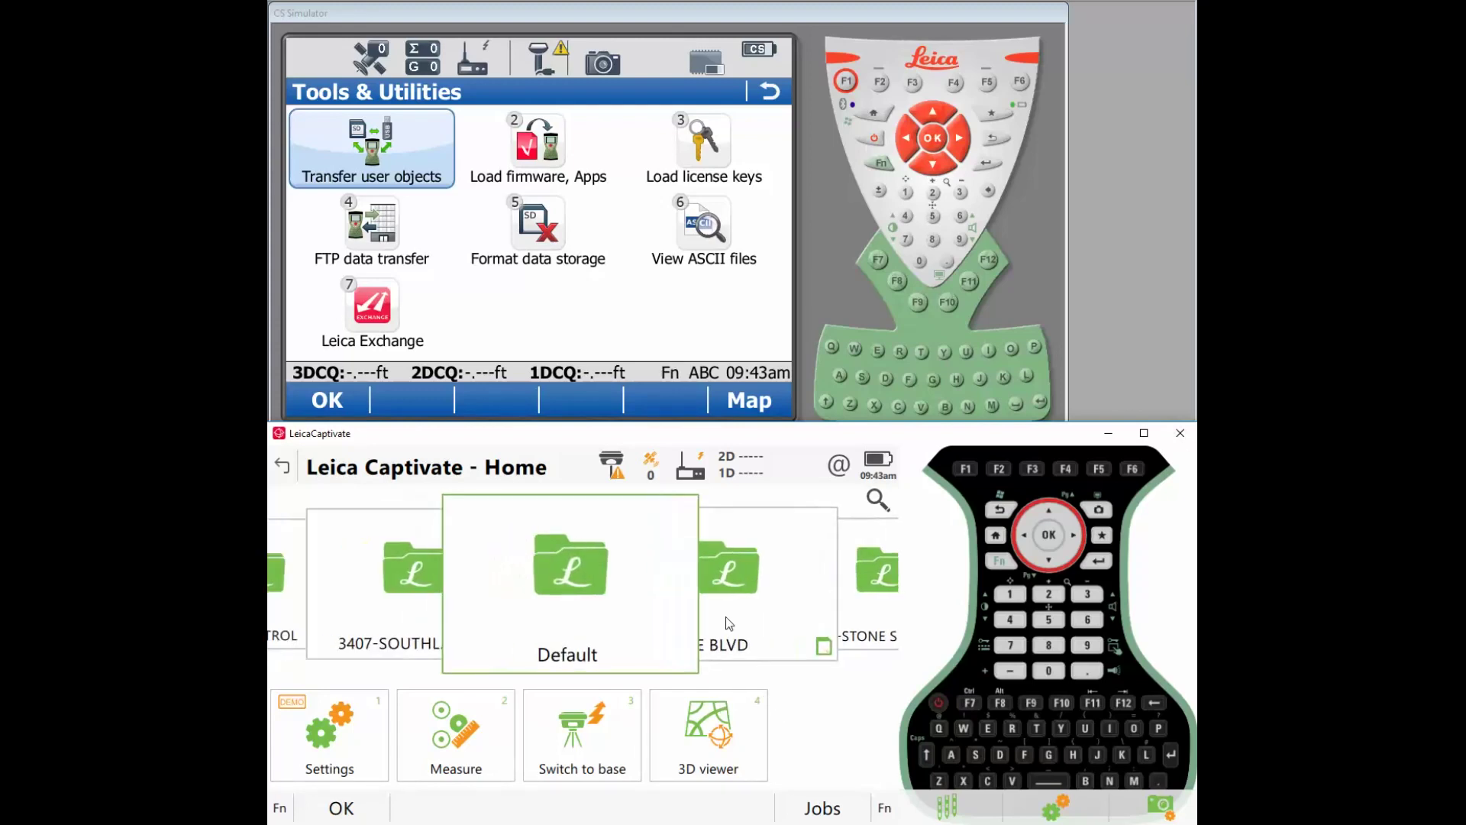
left_click(329, 737)
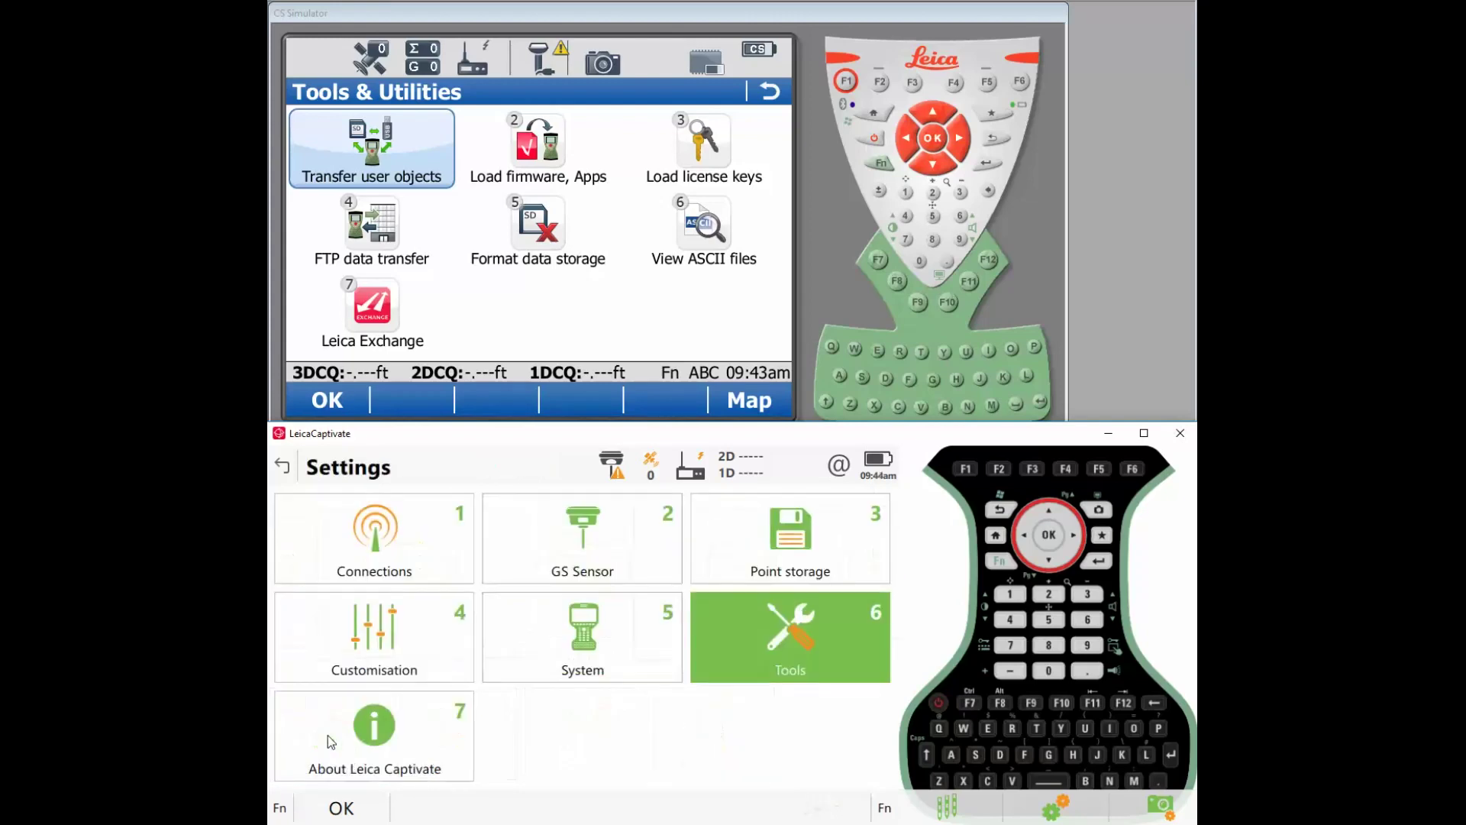
Open Tools > Transfer user objects and set the object type to Codelist
left_click(803, 649)
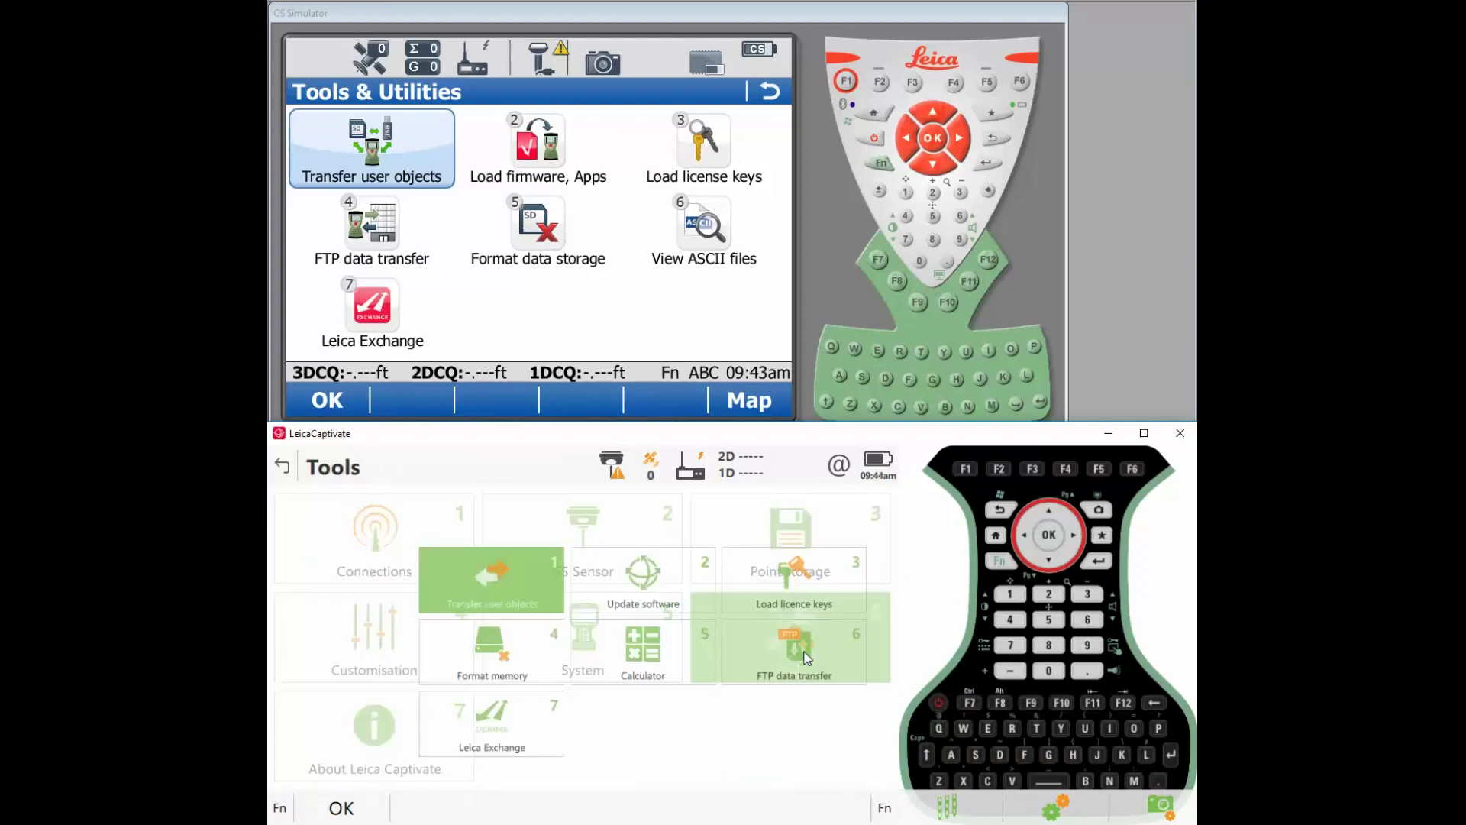
left_click(386, 552)
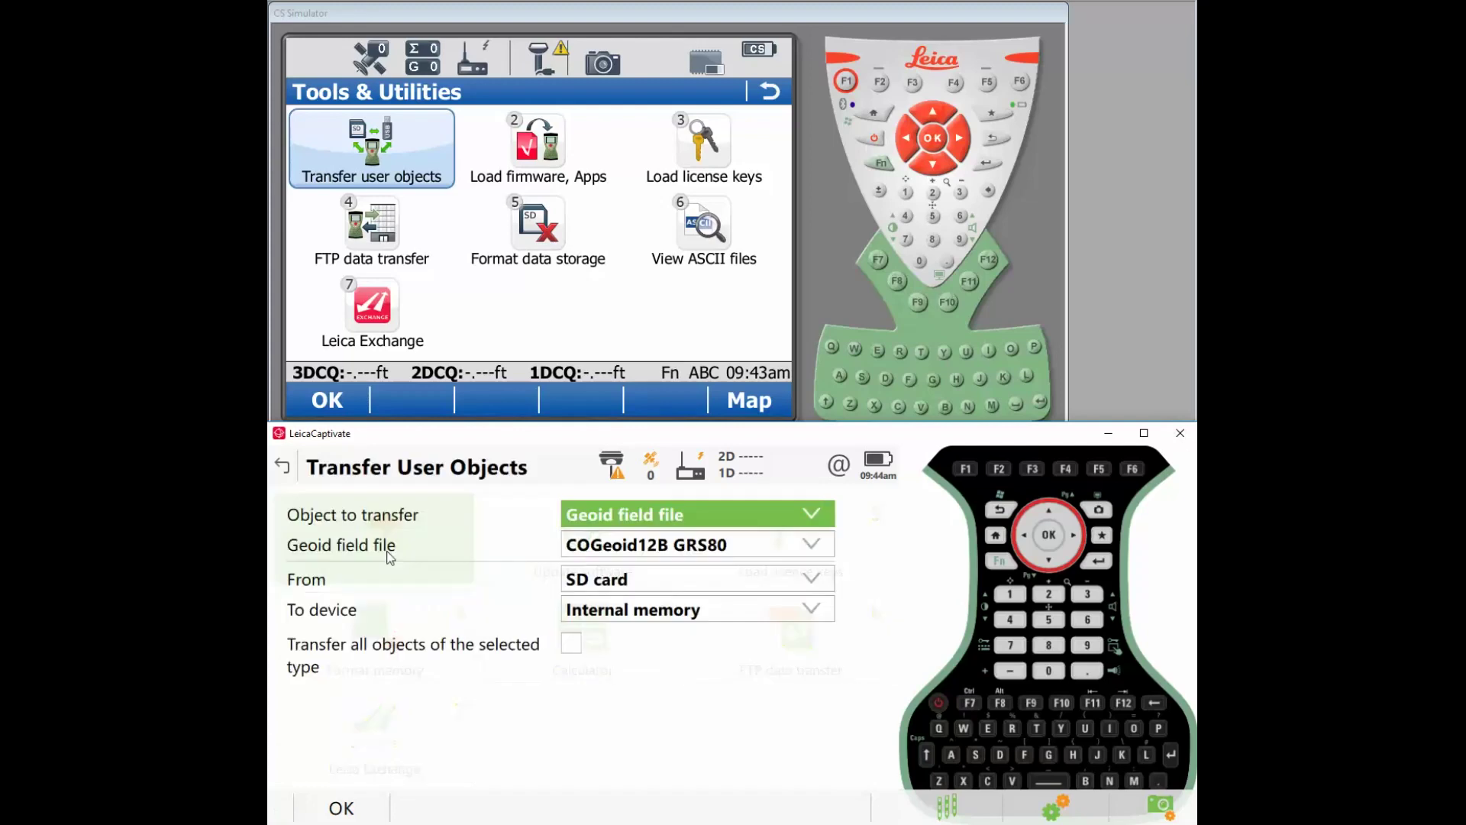
left_click(629, 506)
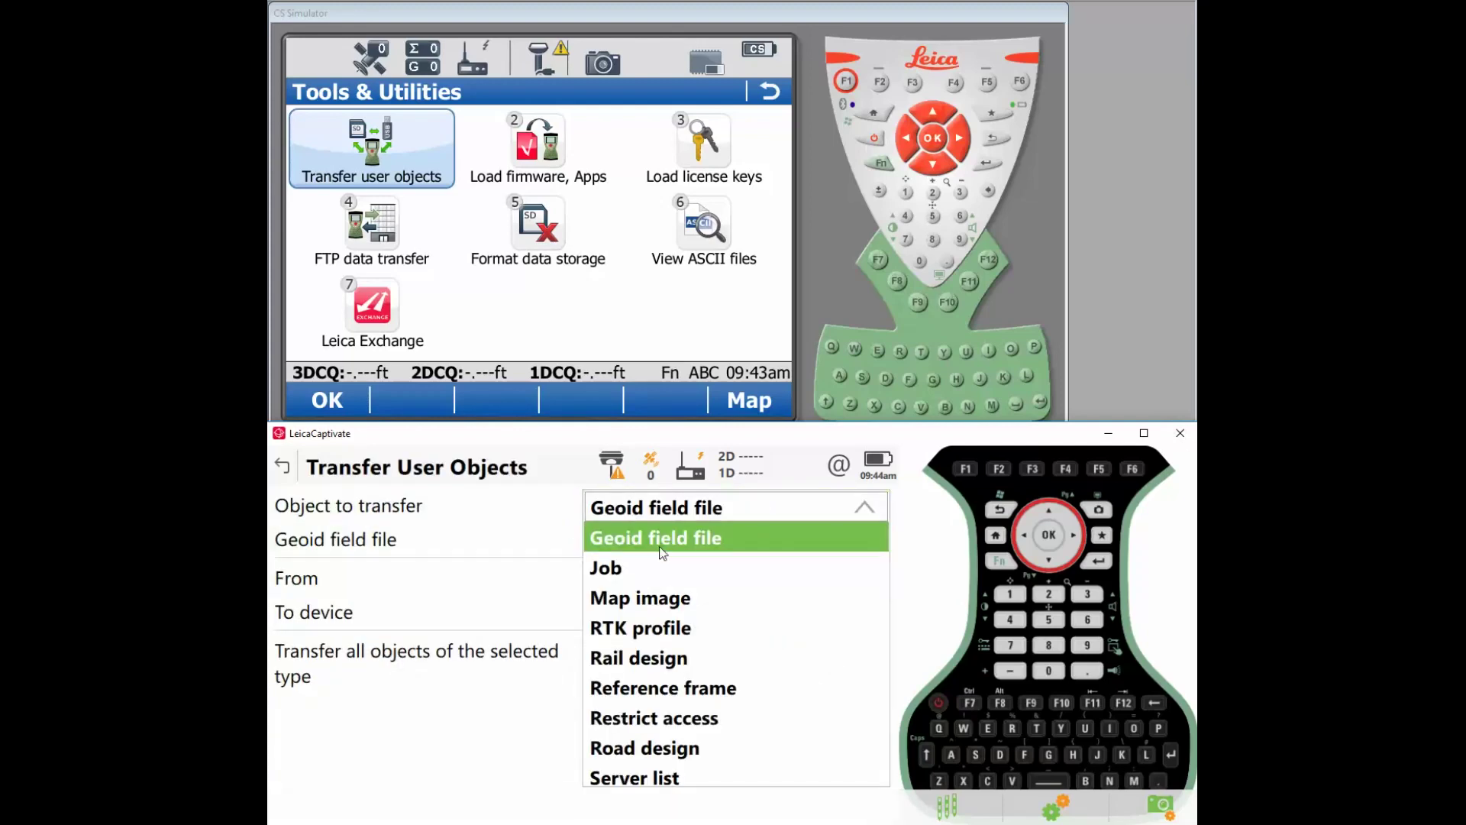
scroll(661, 552, "up", 4)
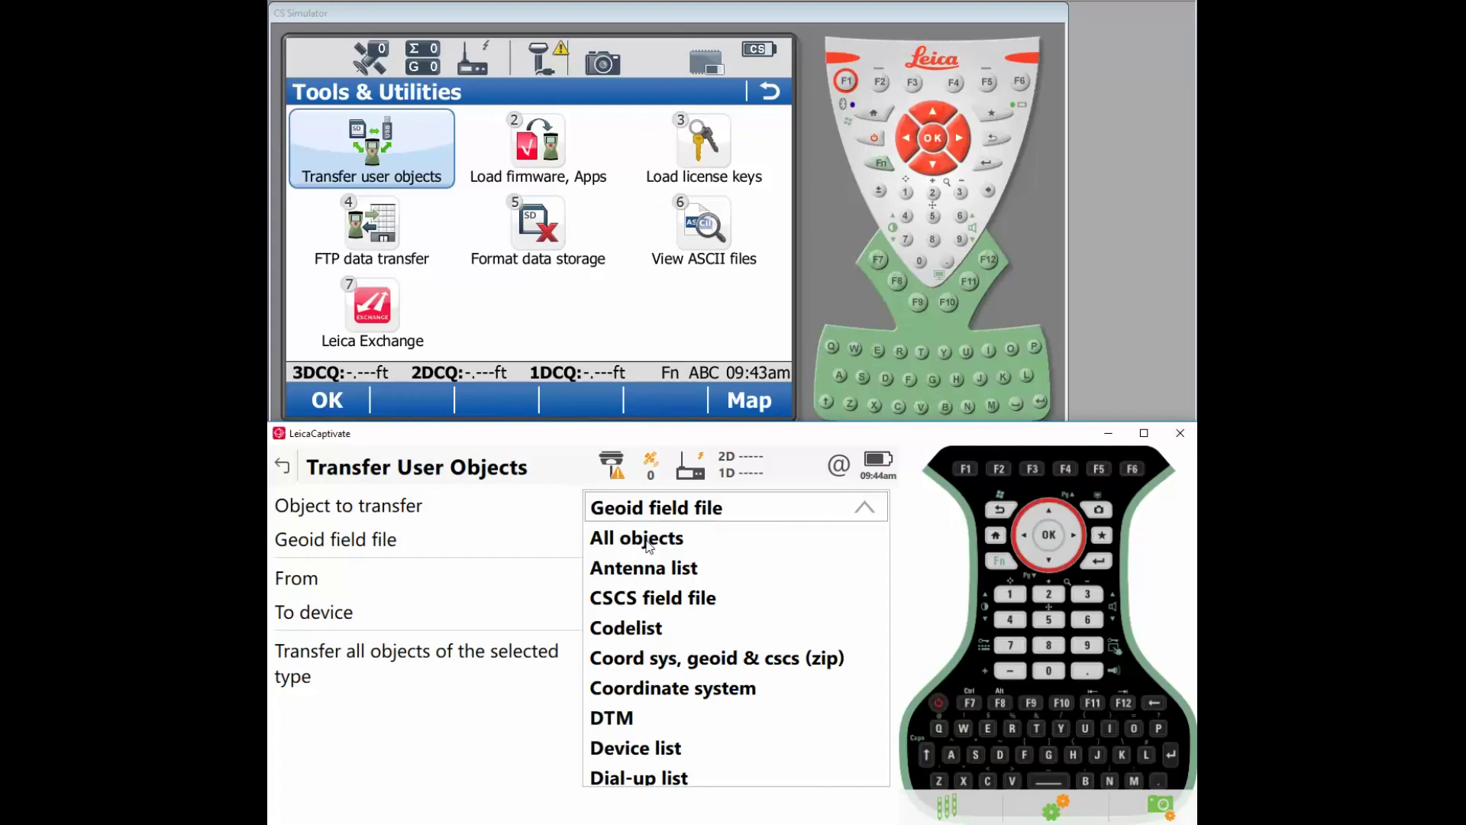
left_click(631, 629)
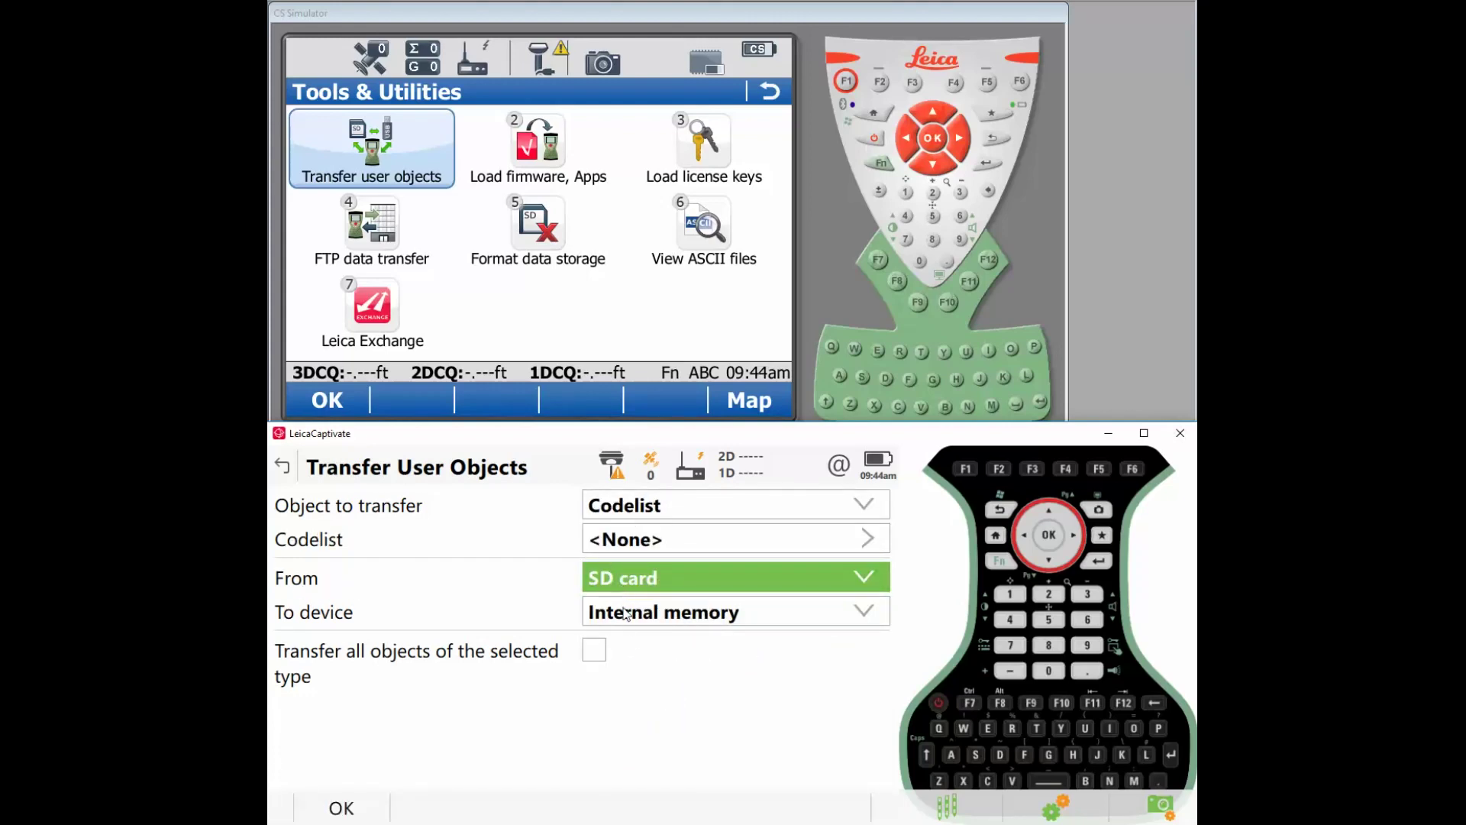
Pick ESE Codes 19002 and transfer it from the SD card, choosing to transfer more
left_click(664, 547)
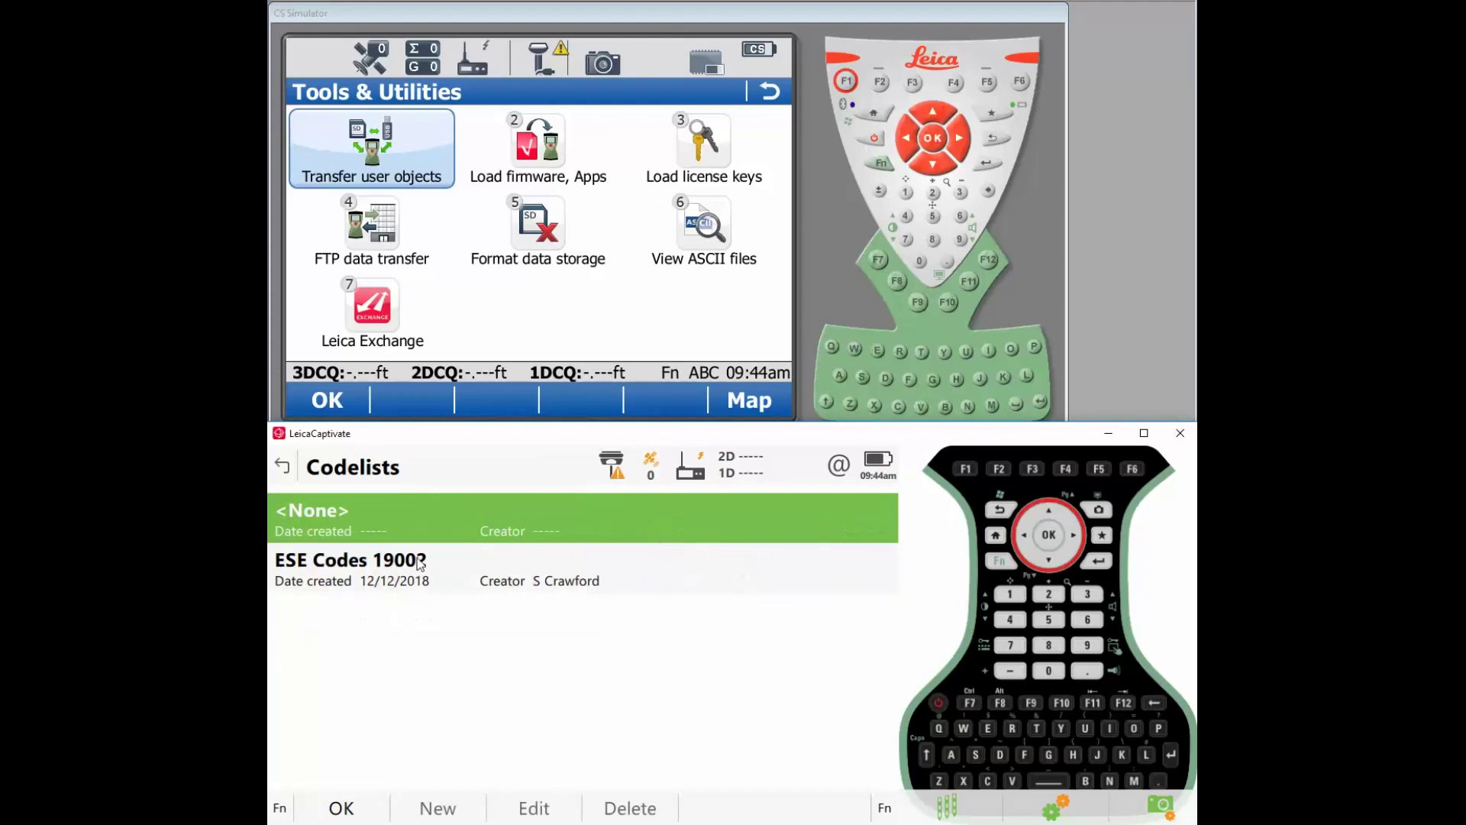
left_click(355, 569)
left_click(342, 808)
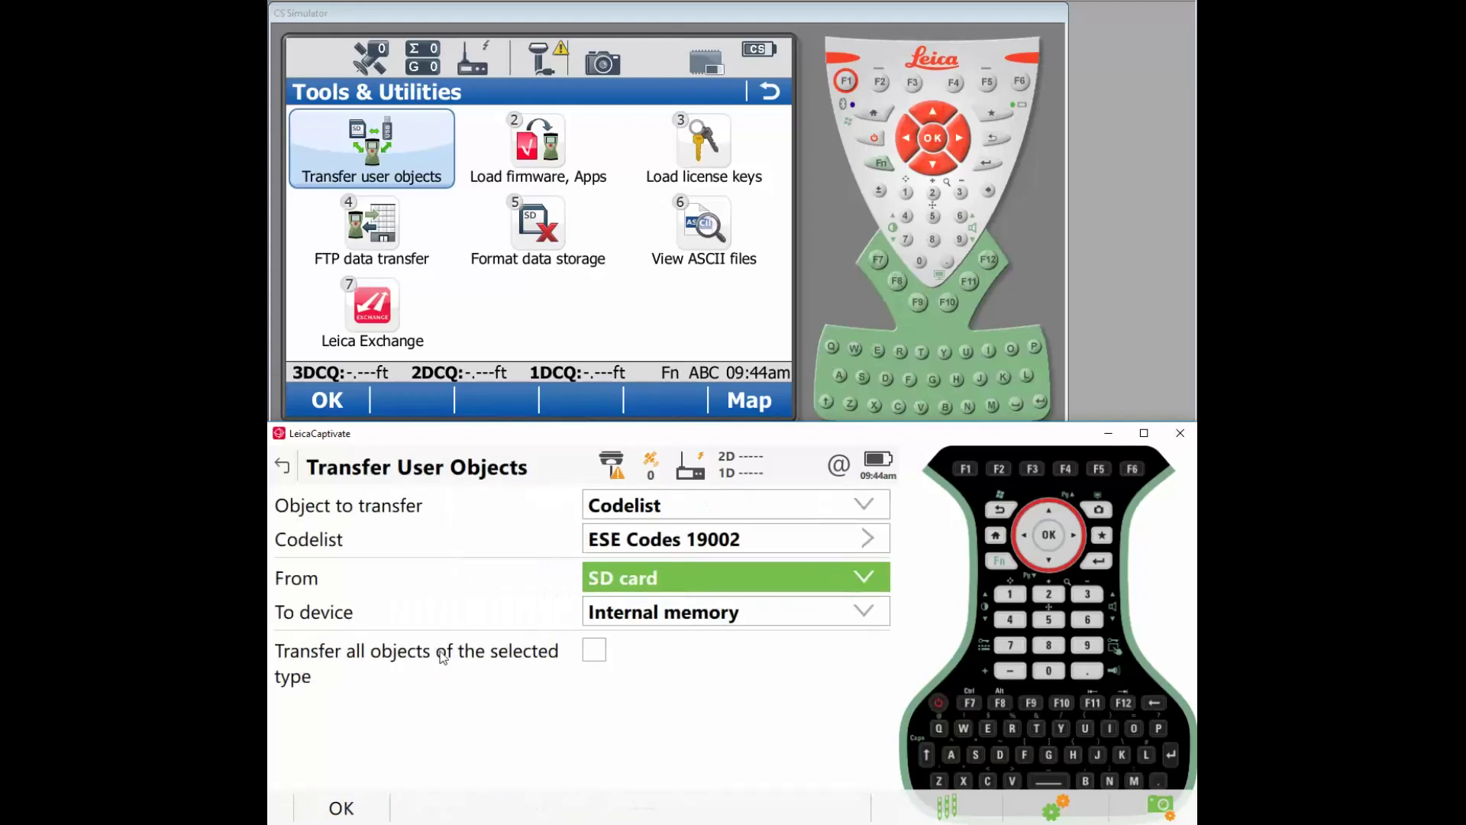
left_click(342, 808)
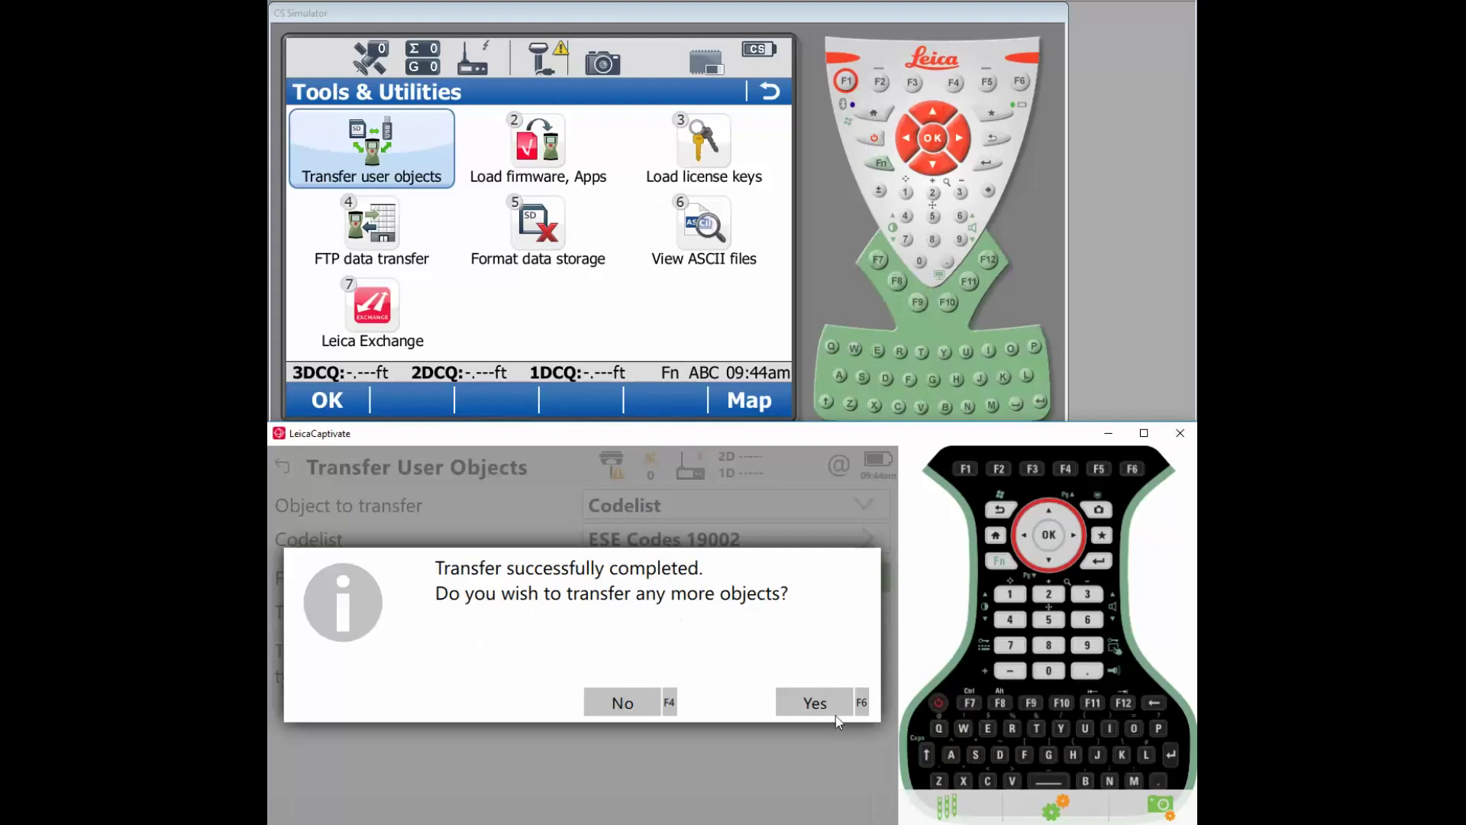
left_click(821, 704)
left_click(666, 507)
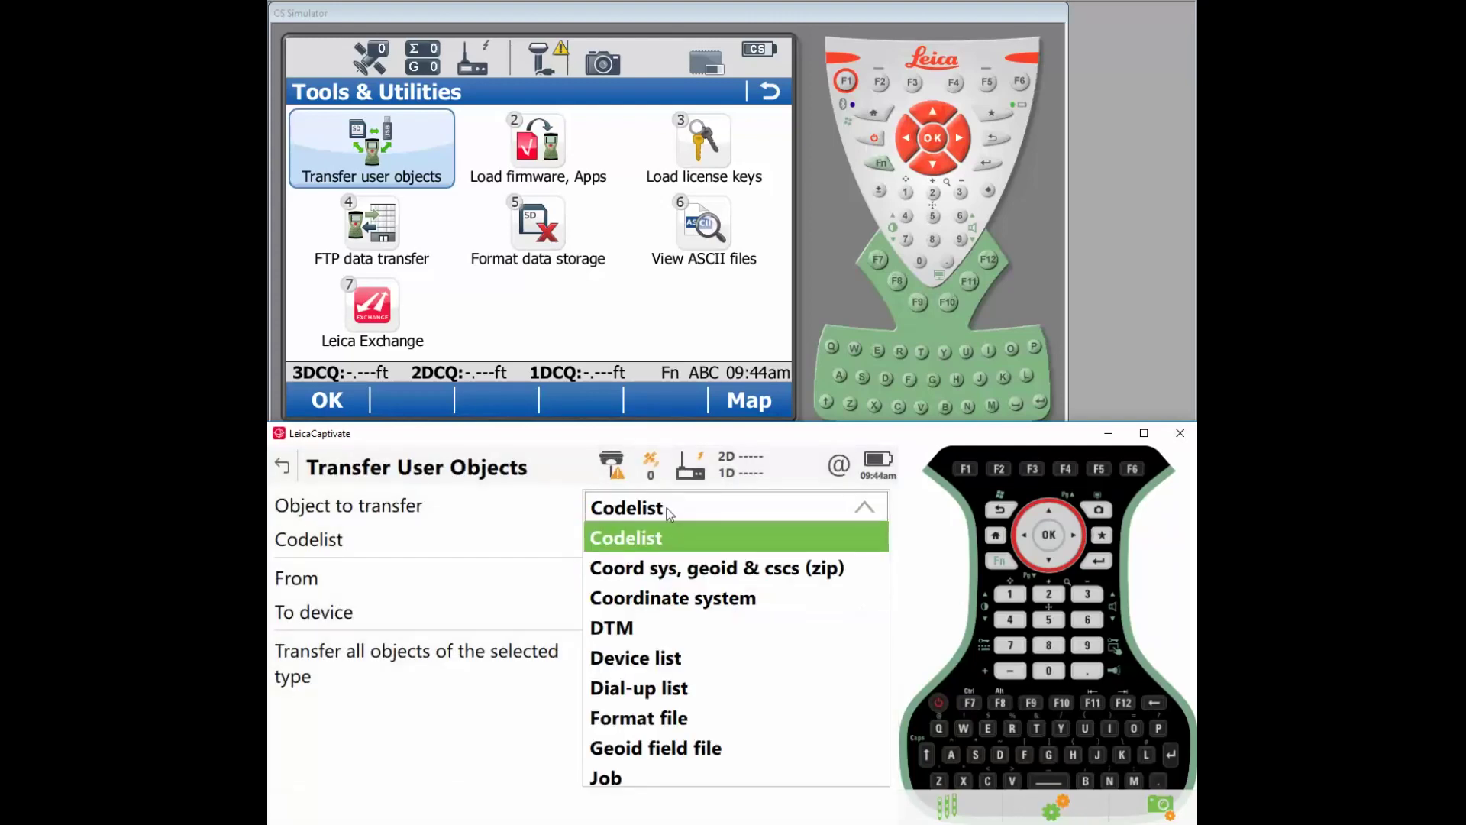
Transfer every coordinate system, including 3146 CONTROL, from SD card to internal memory, then continue transferring
left_click(654, 599)
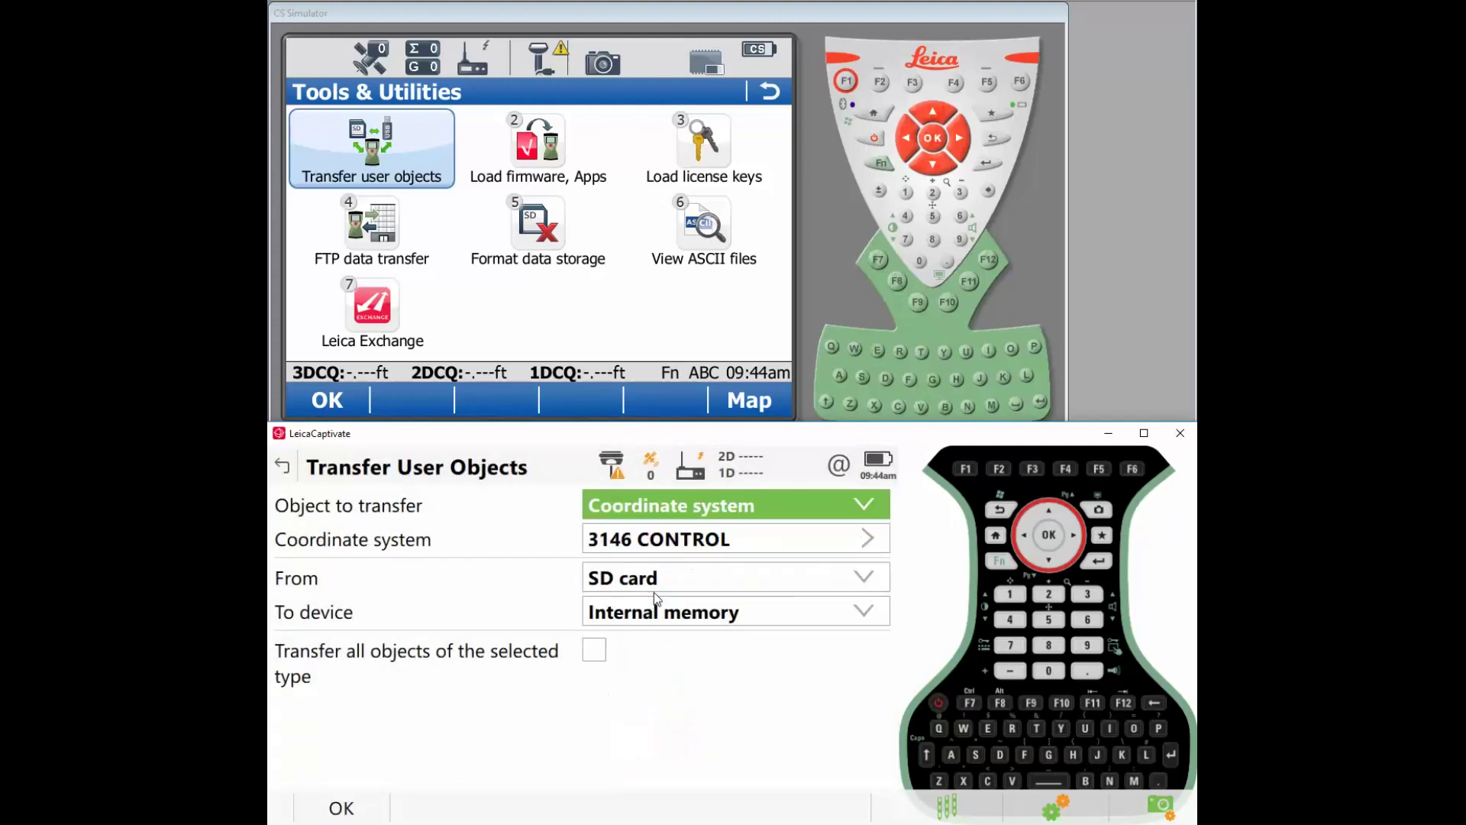
left_click(642, 548)
scroll(470, 594, "down", 3)
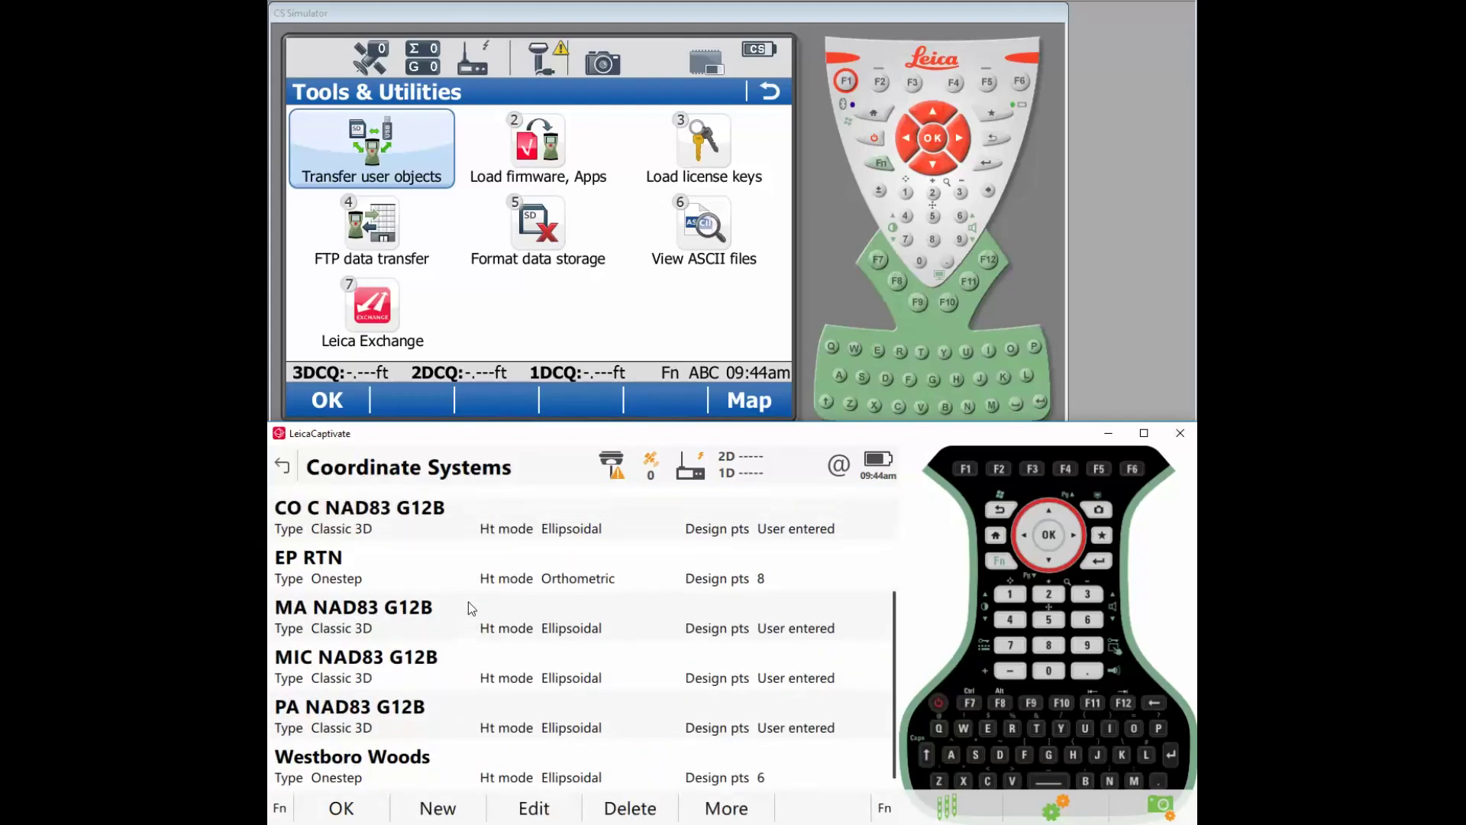
scroll(469, 602, "up", 3)
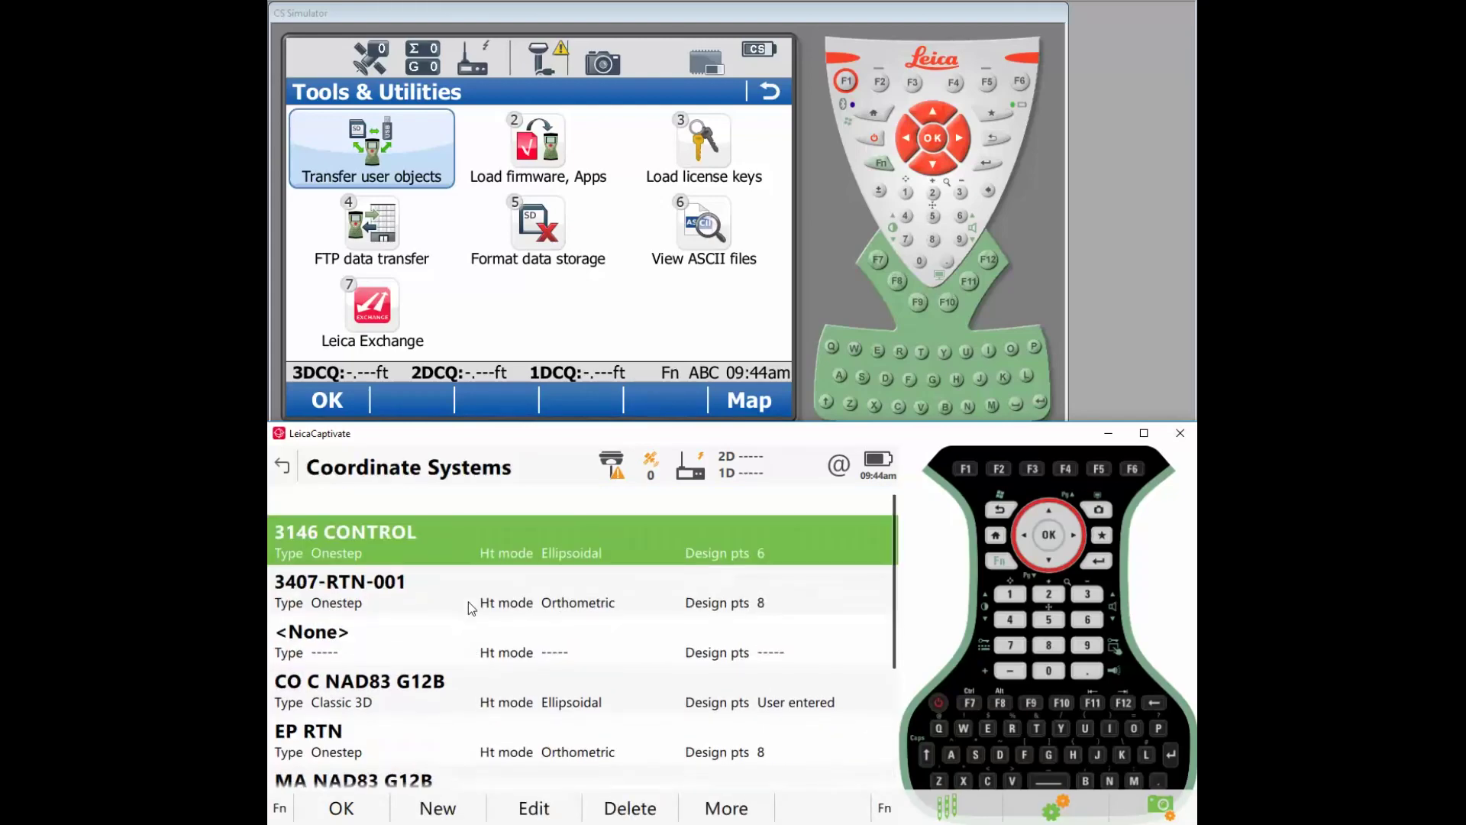
left_click(282, 466)
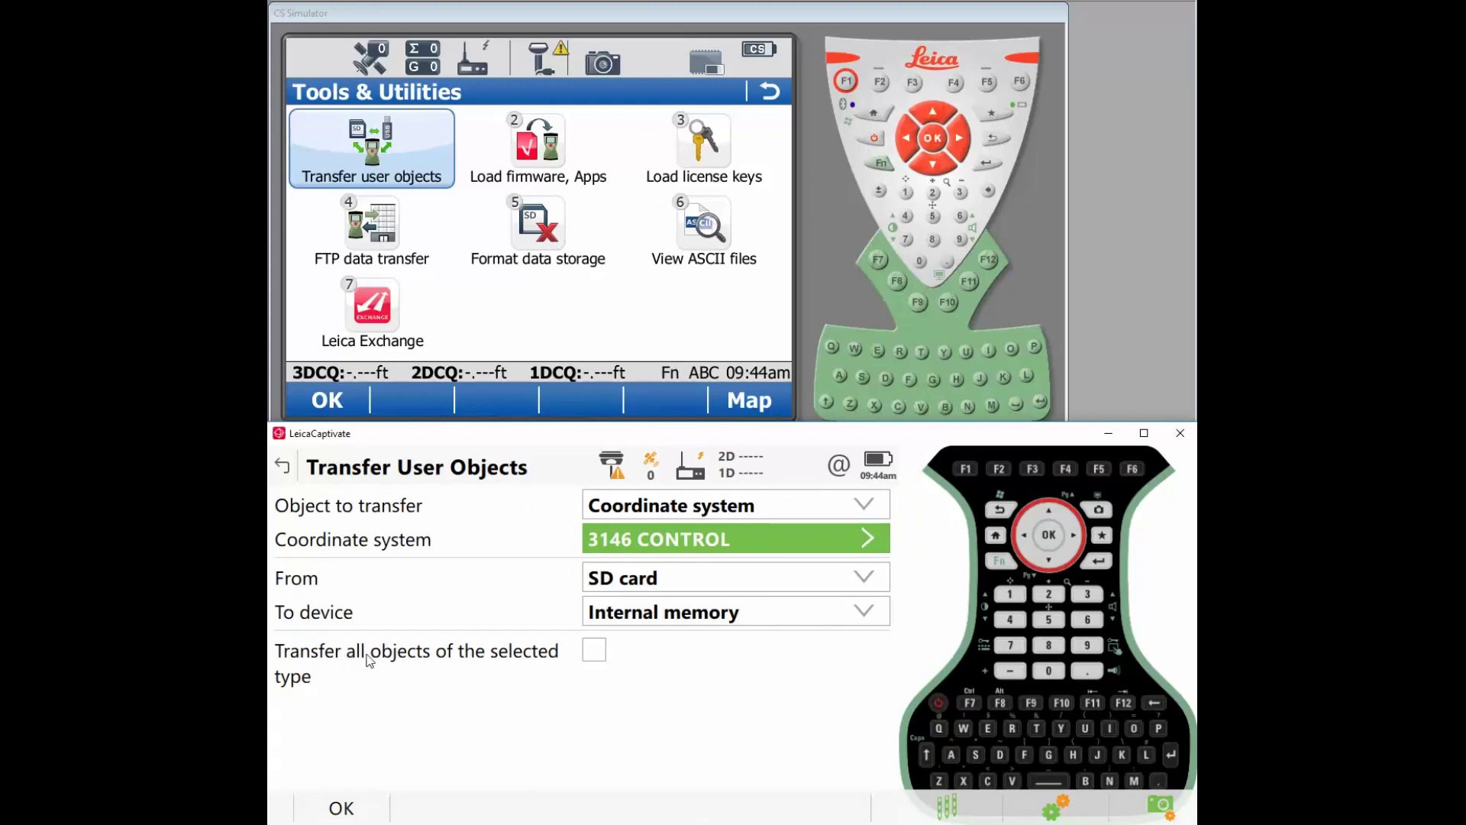
left_click(595, 654)
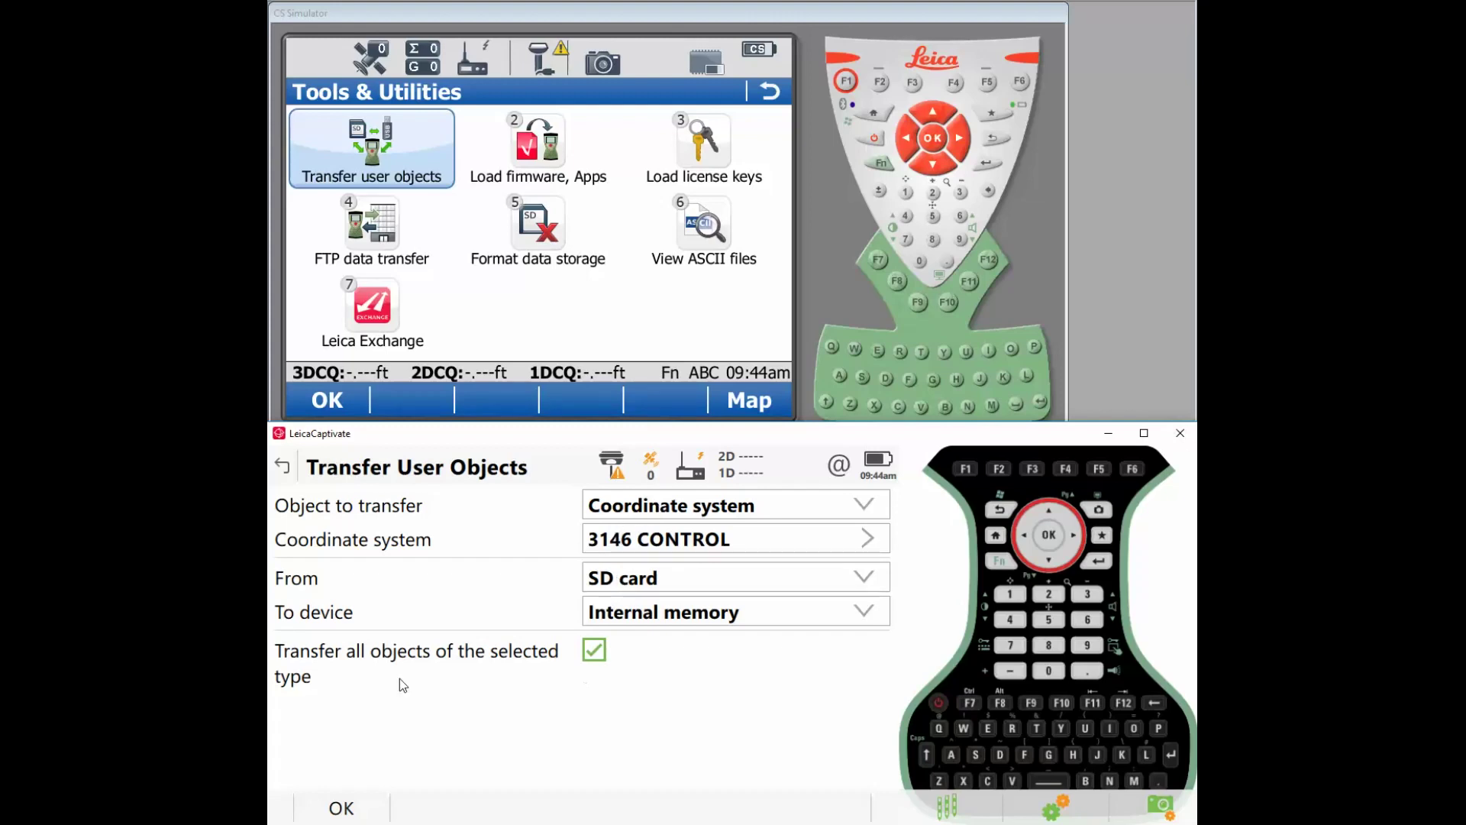
left_click(349, 811)
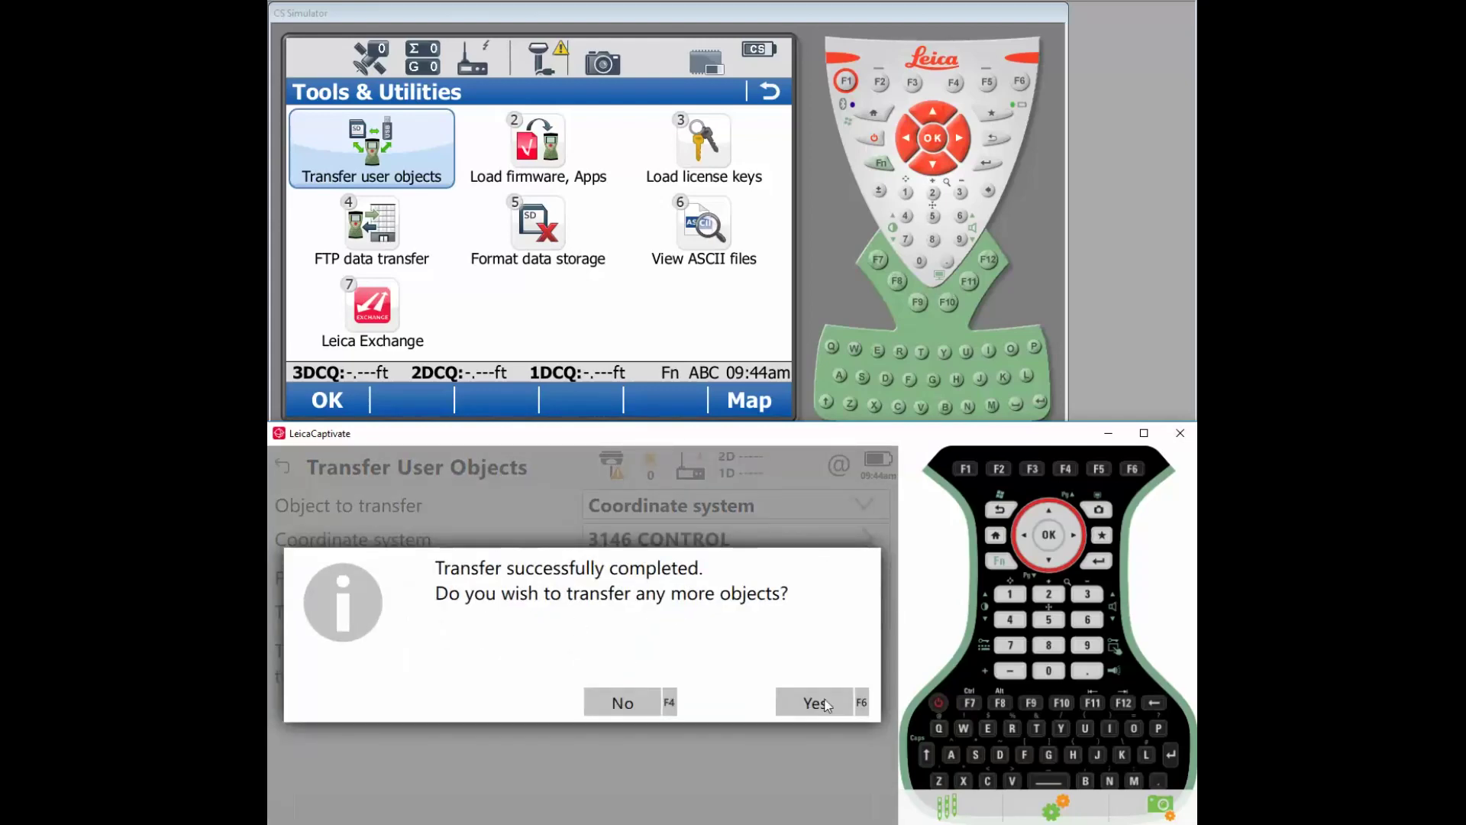
left_click(825, 702)
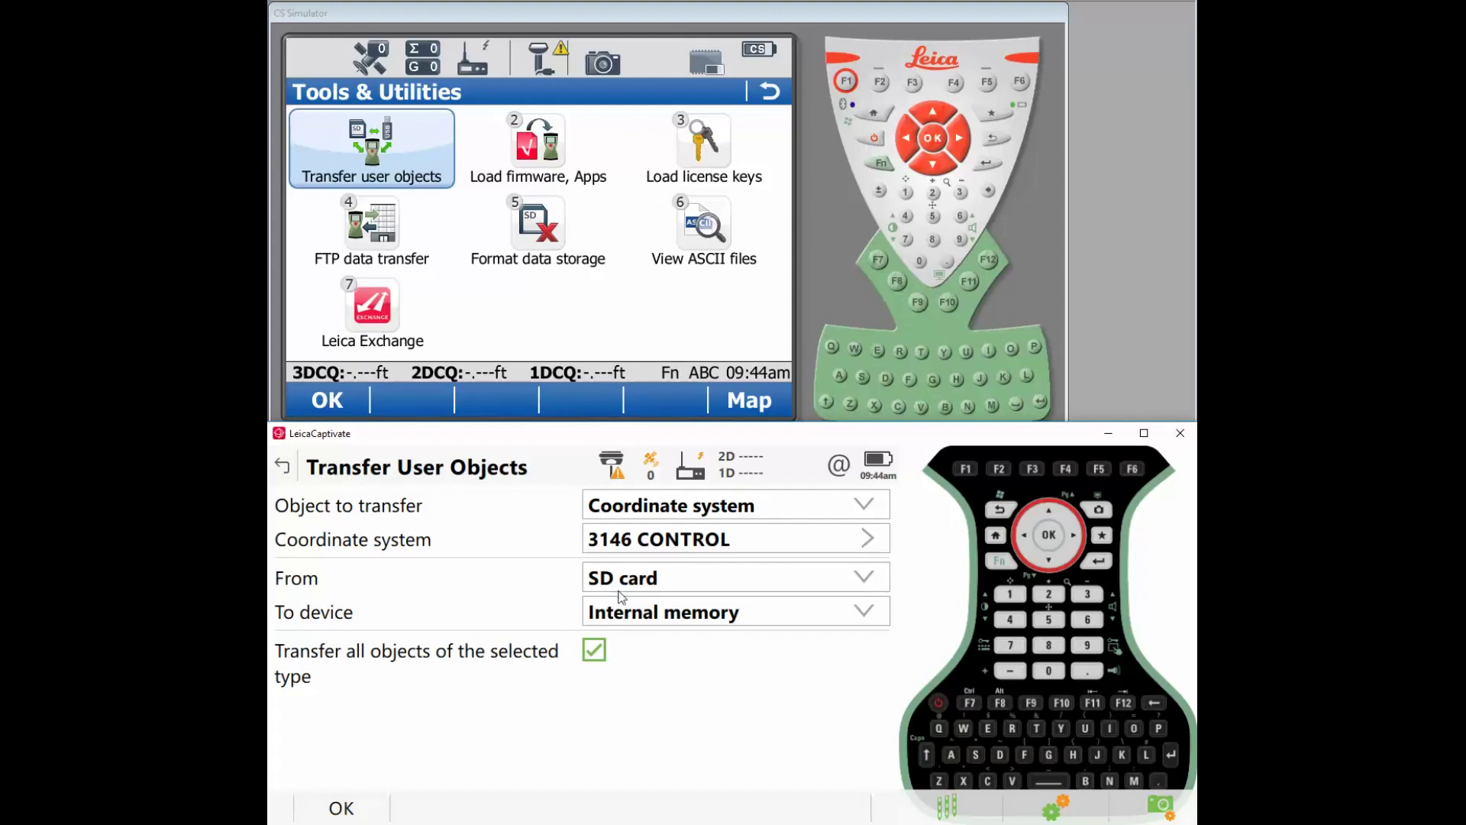
Copy all geoid field files, including COGeoid12B GRS80, to internal memory and continue transferring
left_click(660, 508)
scroll(675, 560, "down", 1)
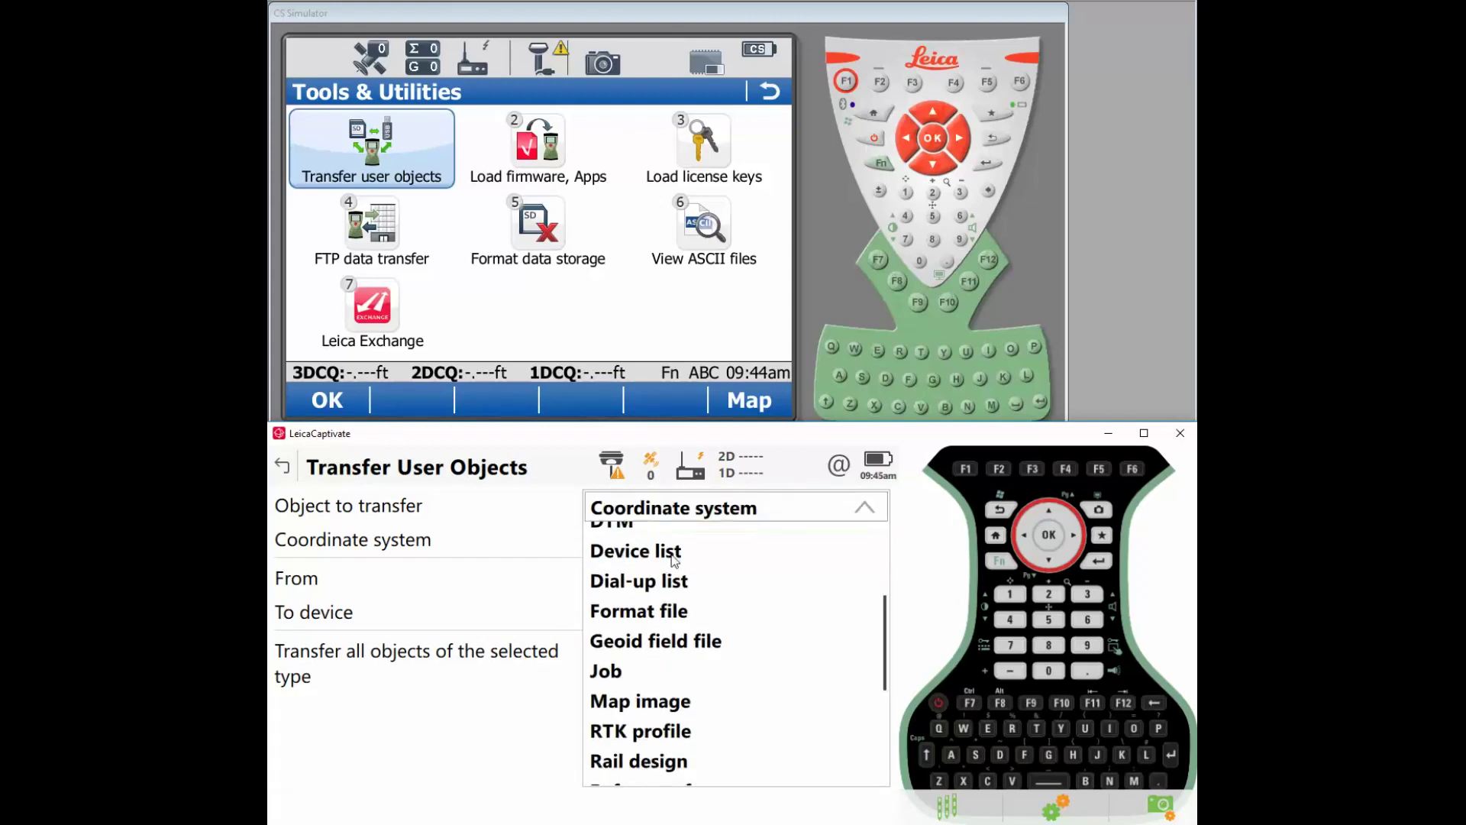
scroll(675, 560, "down", 1)
left_click(672, 566)
left_click(652, 544)
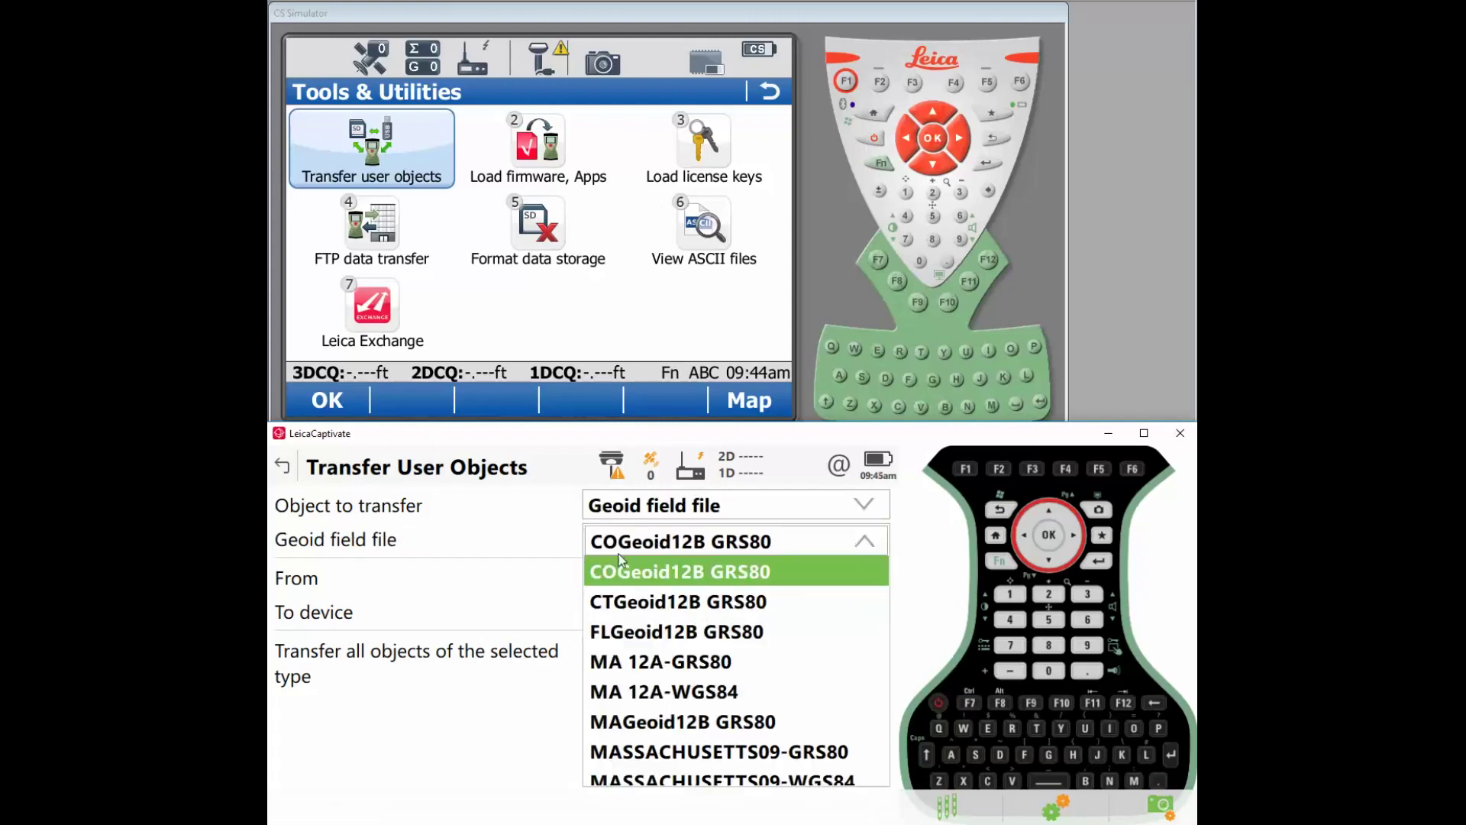
scroll(737, 673, "down", 3)
left_click(462, 795)
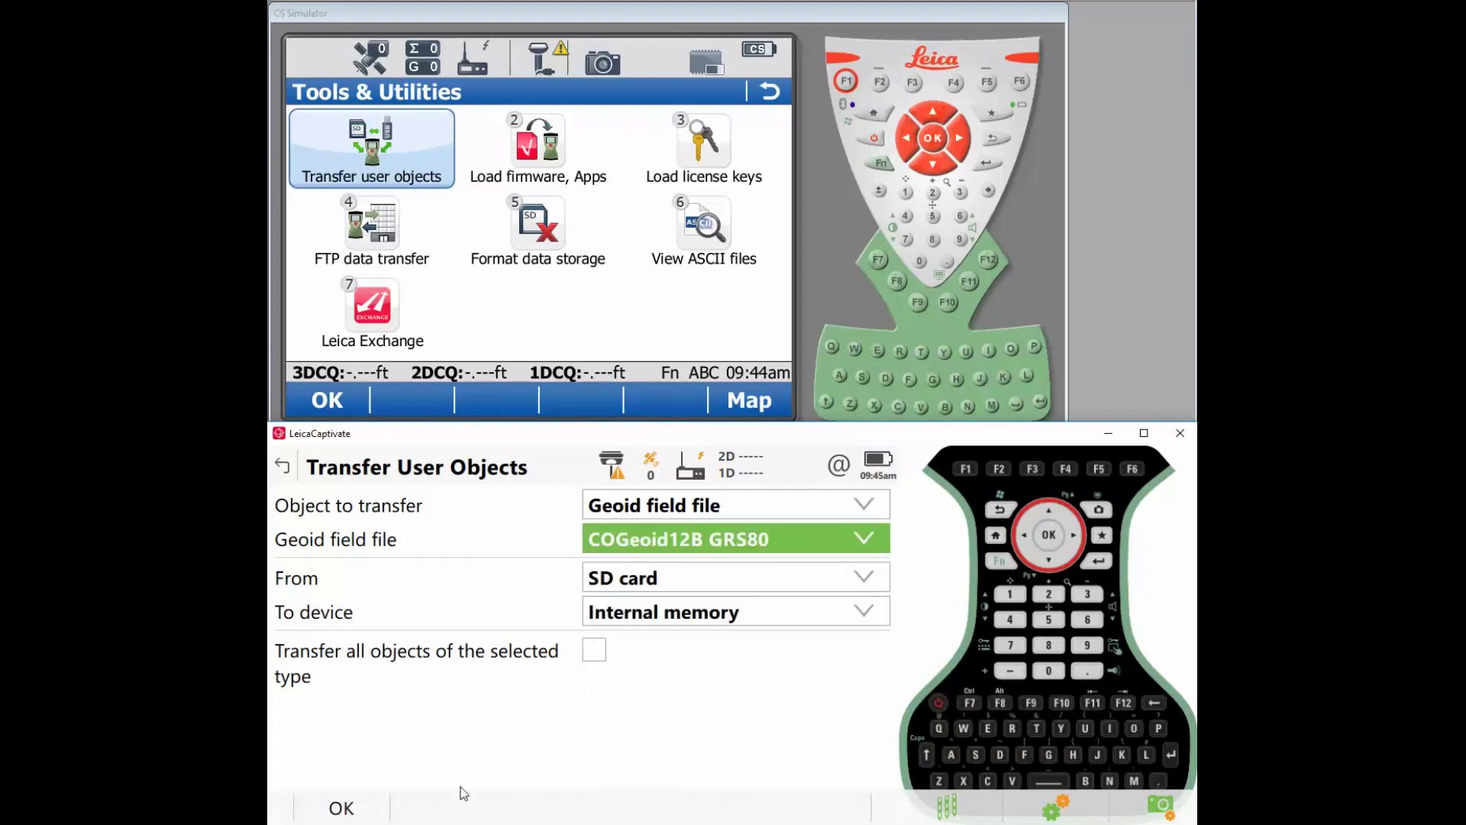
left_click(594, 650)
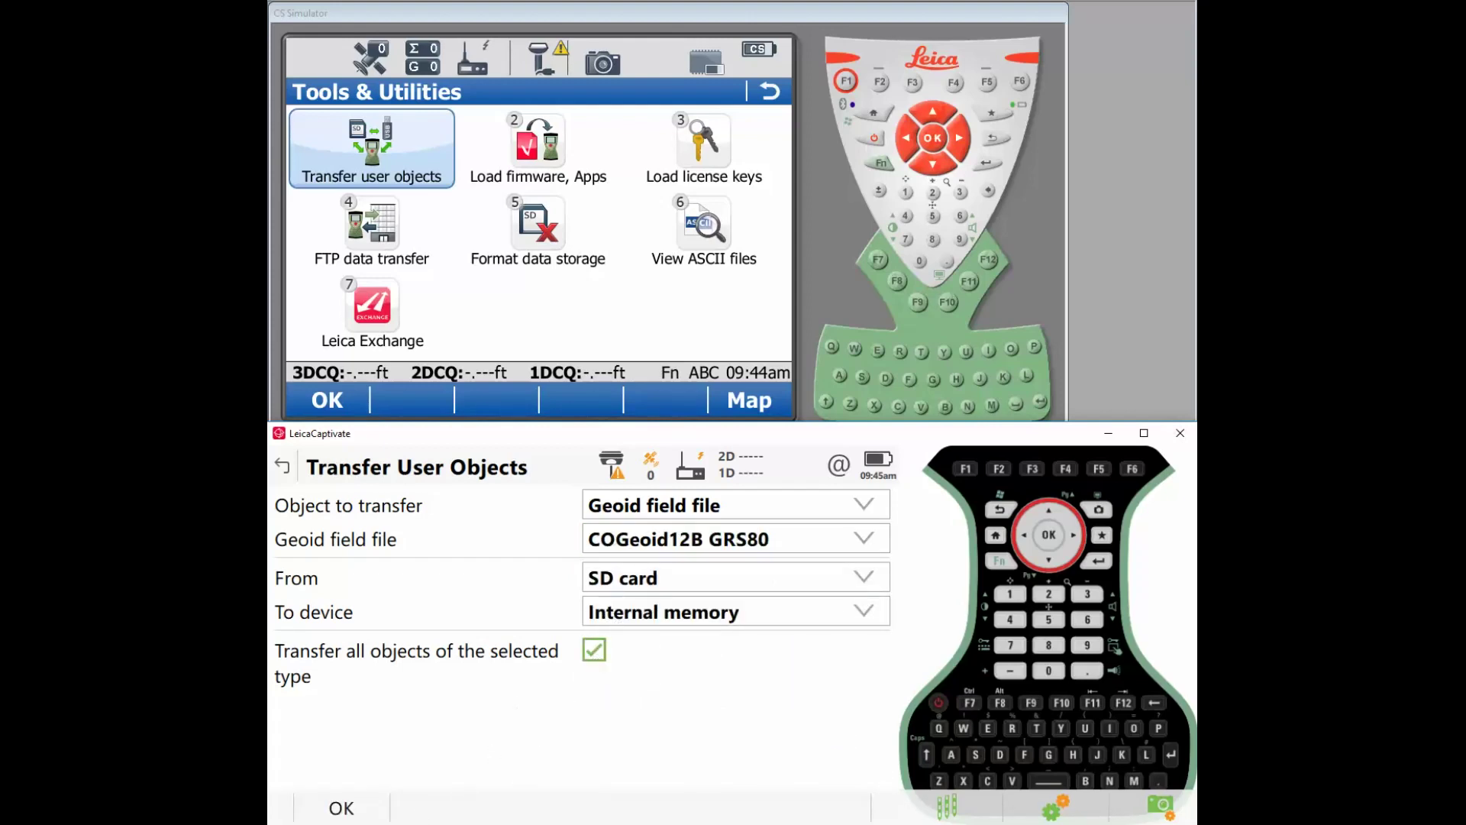
left_click(356, 810)
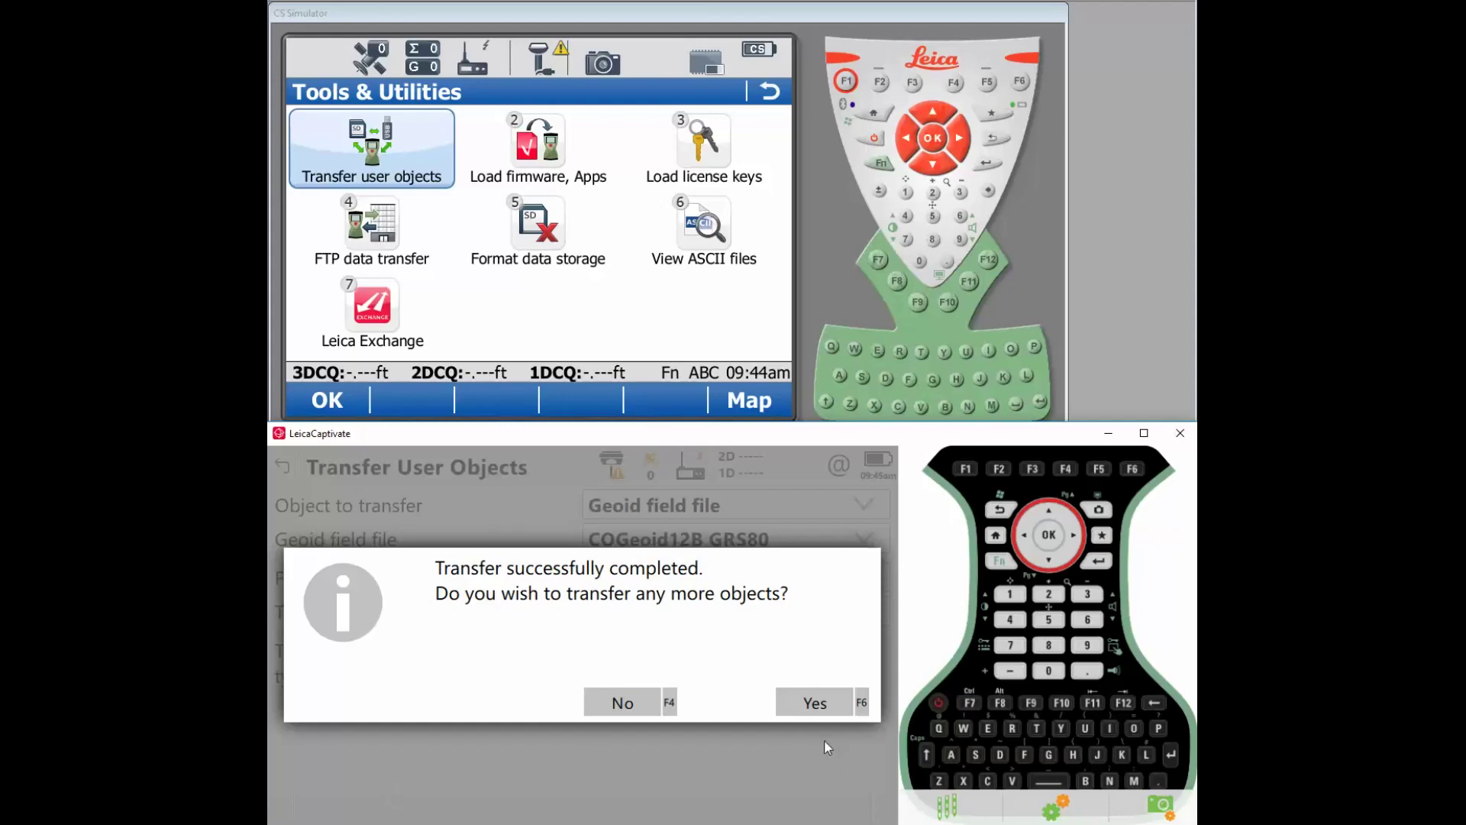
left_click(817, 704)
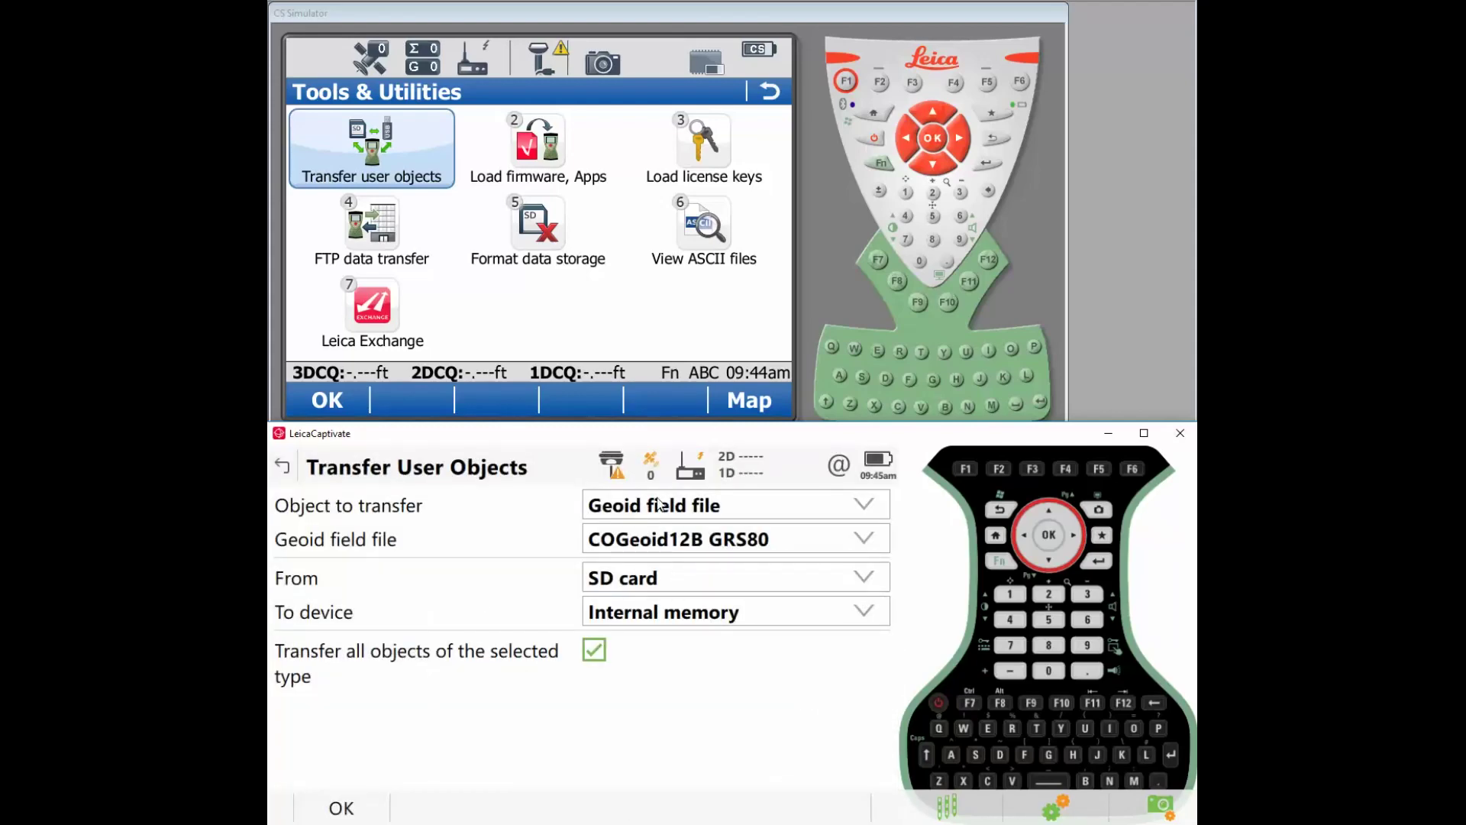
left_click(658, 510)
Copy all SD-card jobs, including 3146 CONTROL, to internal memory without linked jobs, then continue transferring
left_click(614, 569)
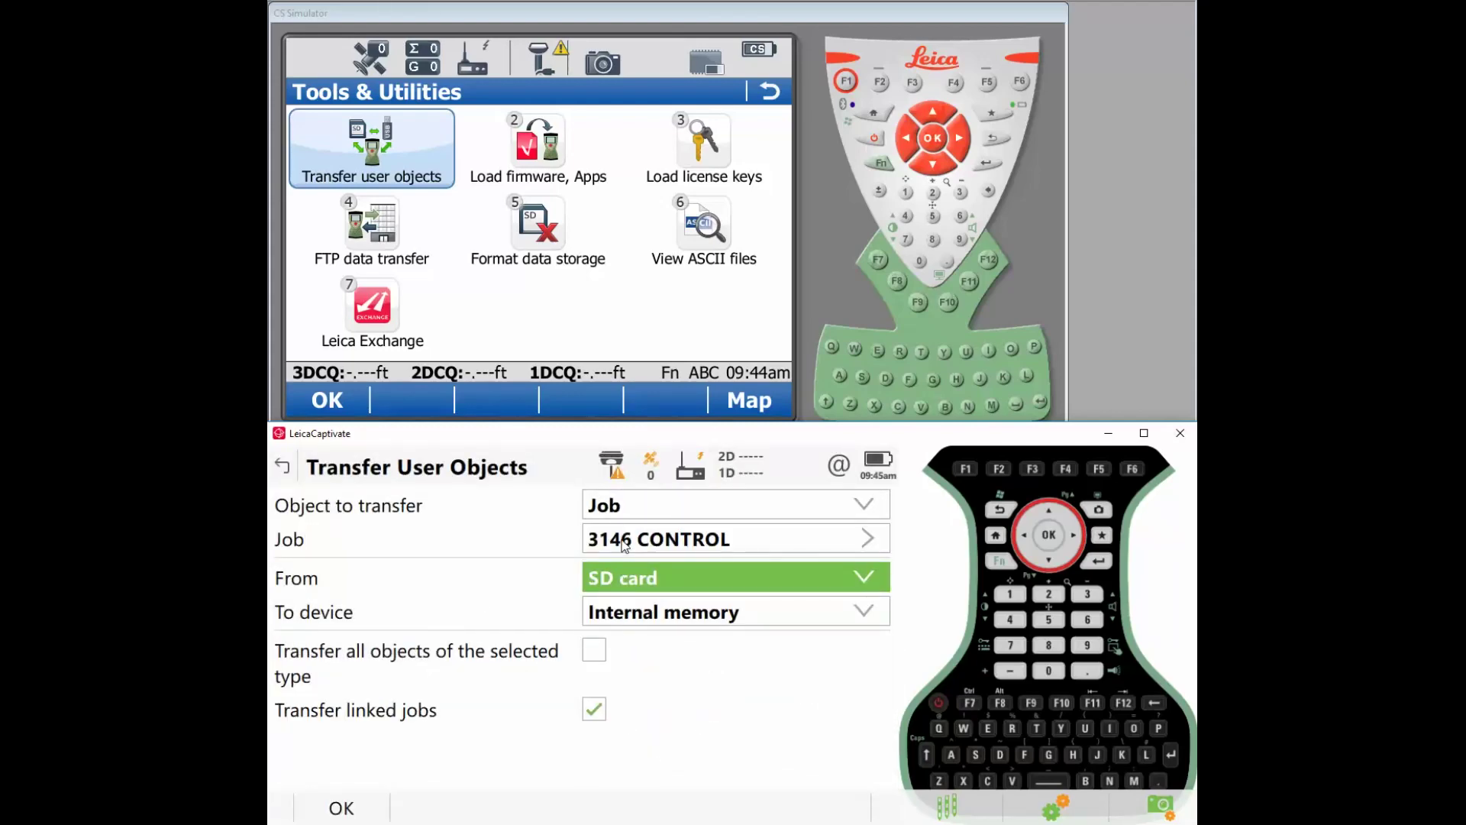
left_click(622, 539)
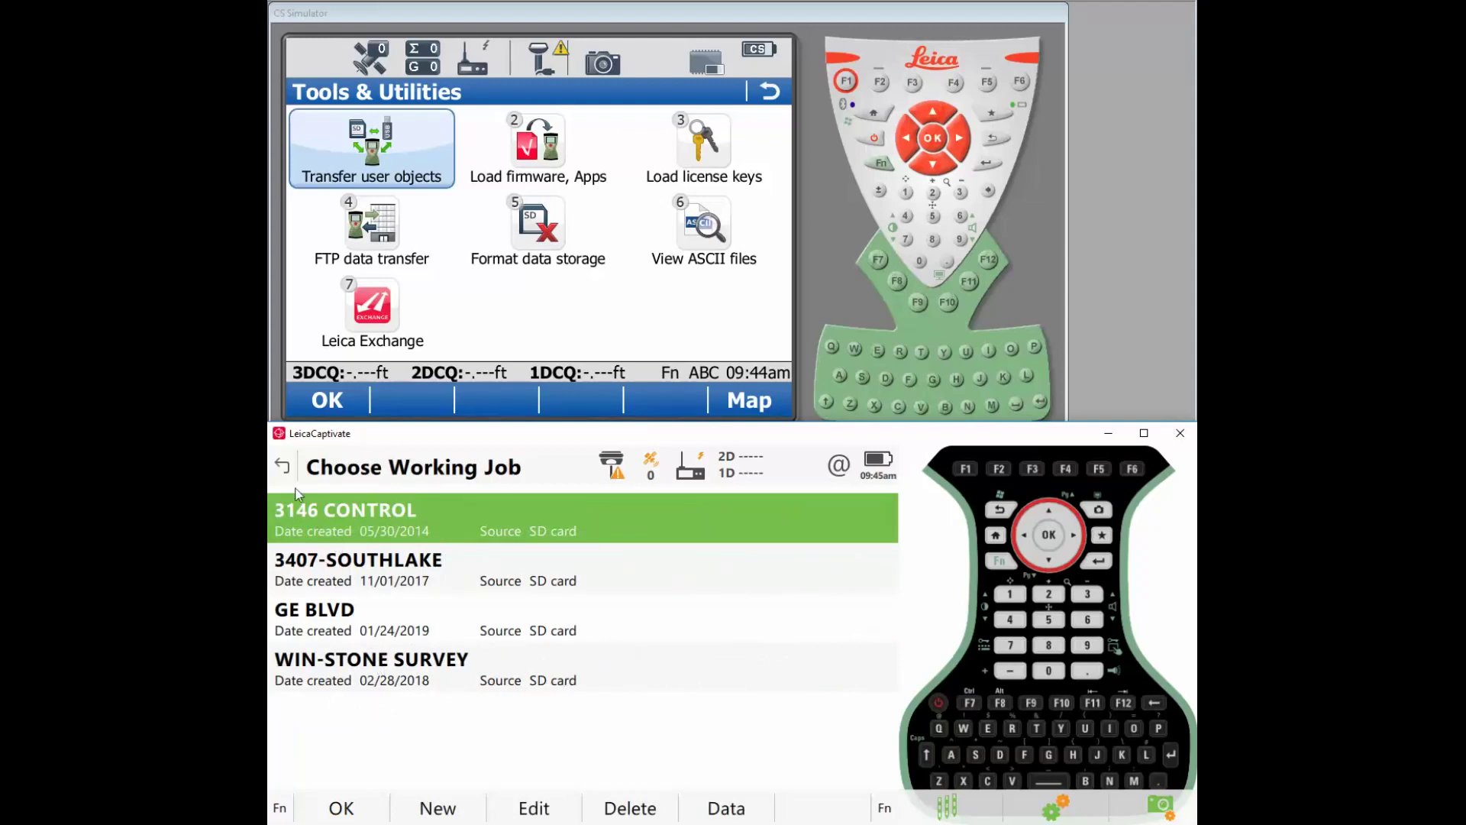
left_click(282, 464)
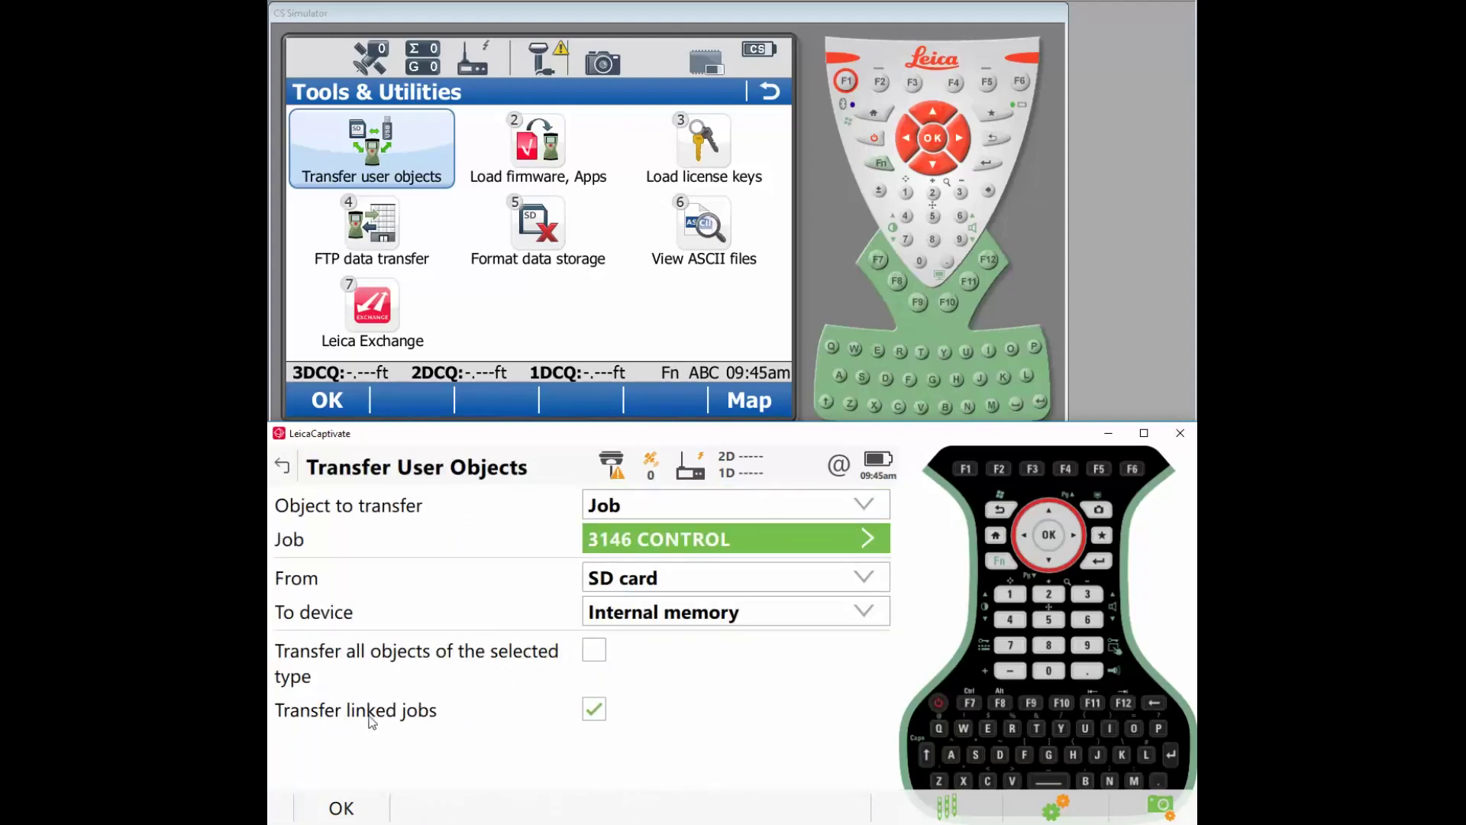
left_click(598, 714)
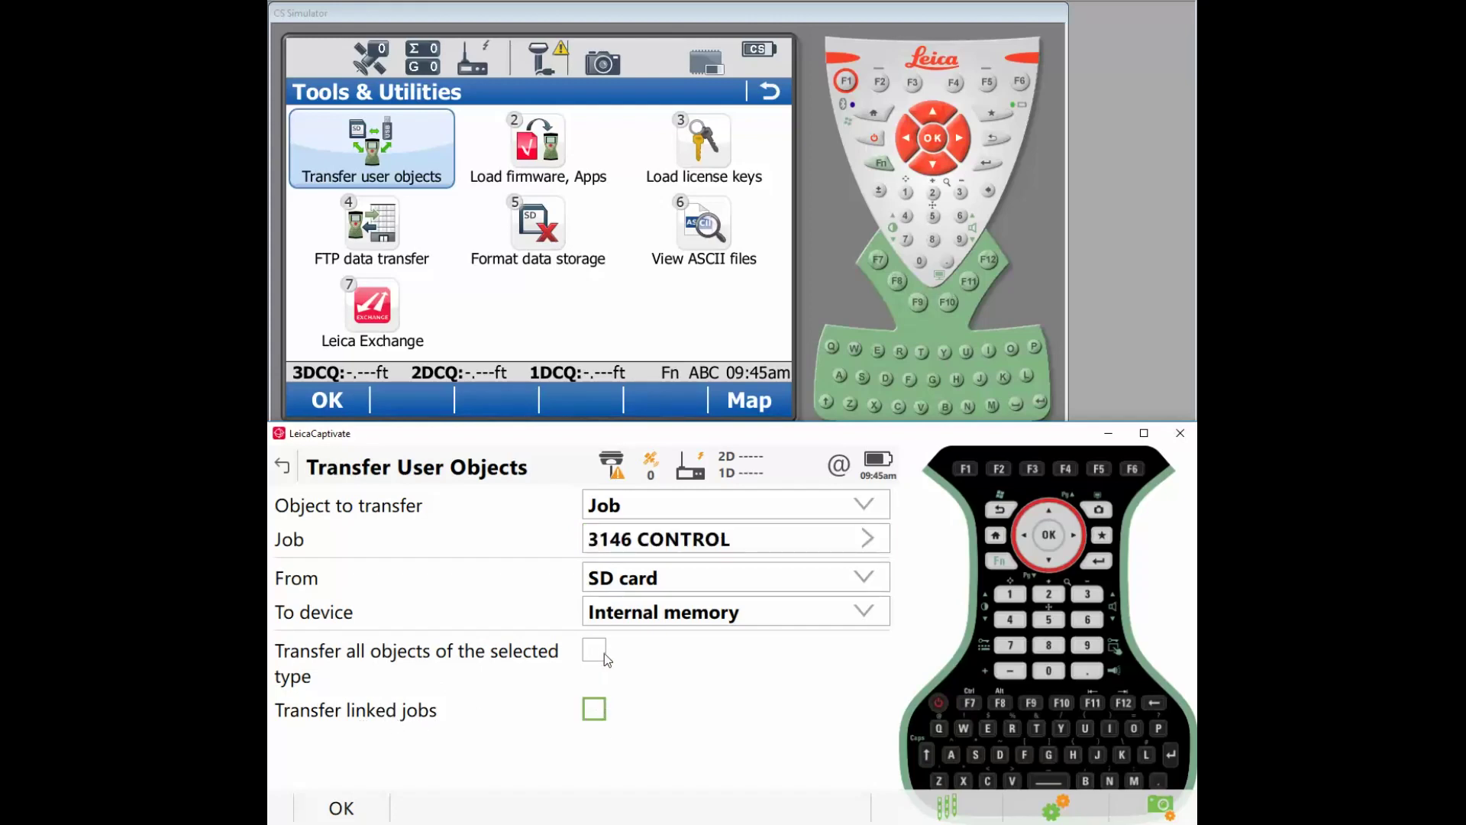
left_click(593, 651)
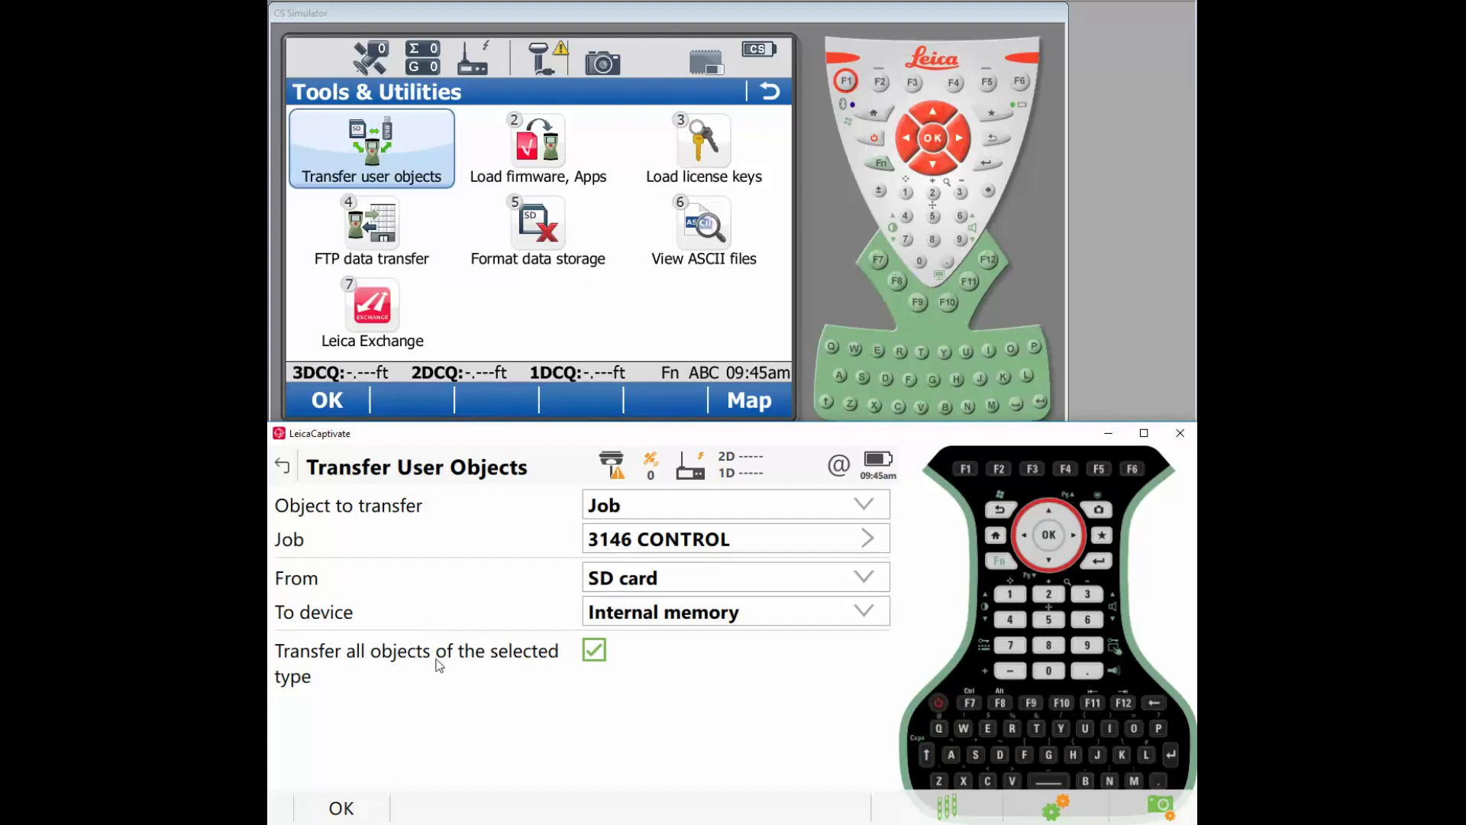
left_click(340, 810)
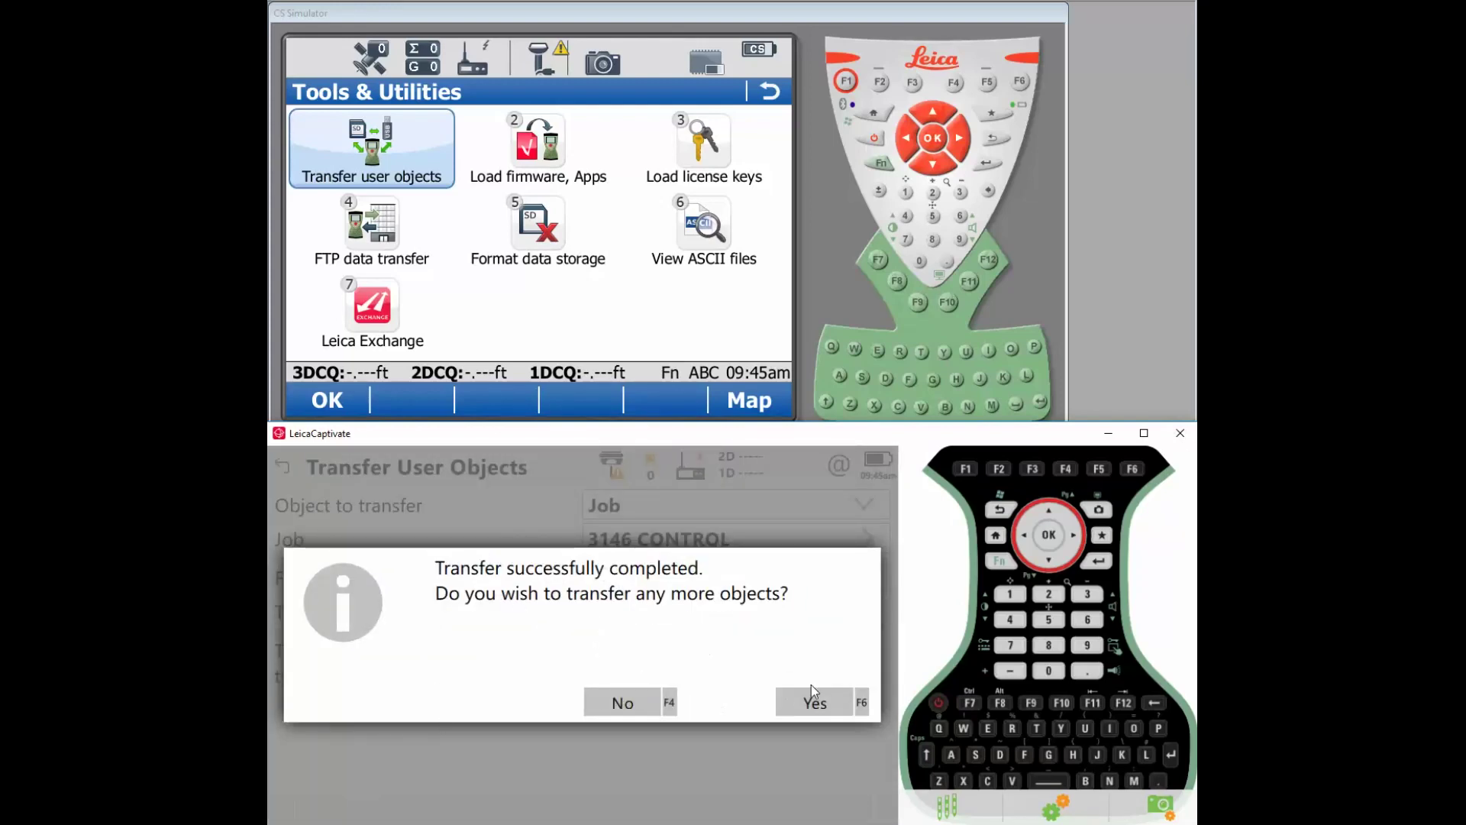
left_click(813, 695)
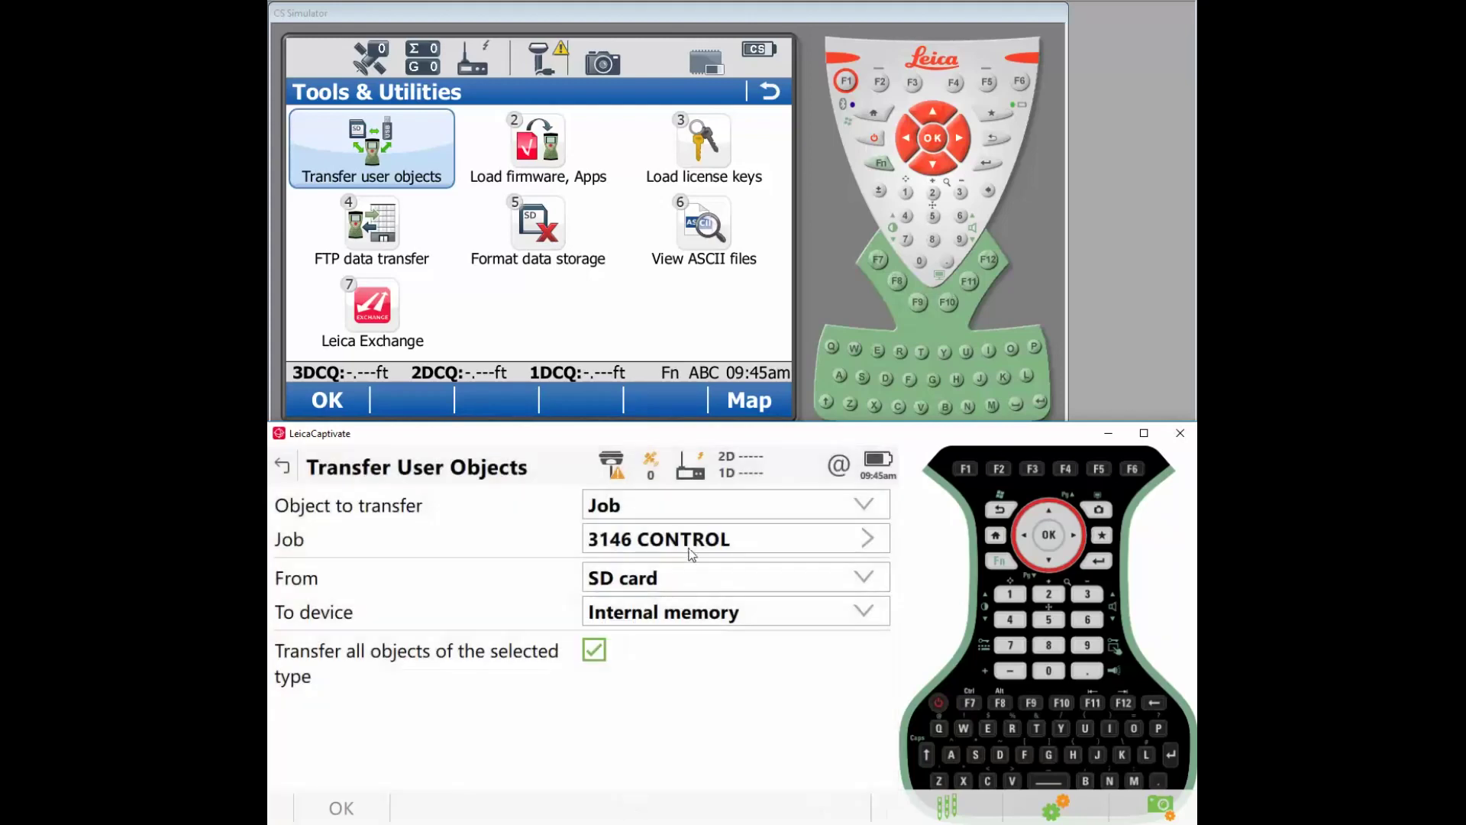
left_click(672, 507)
scroll(672, 620, "down", 3)
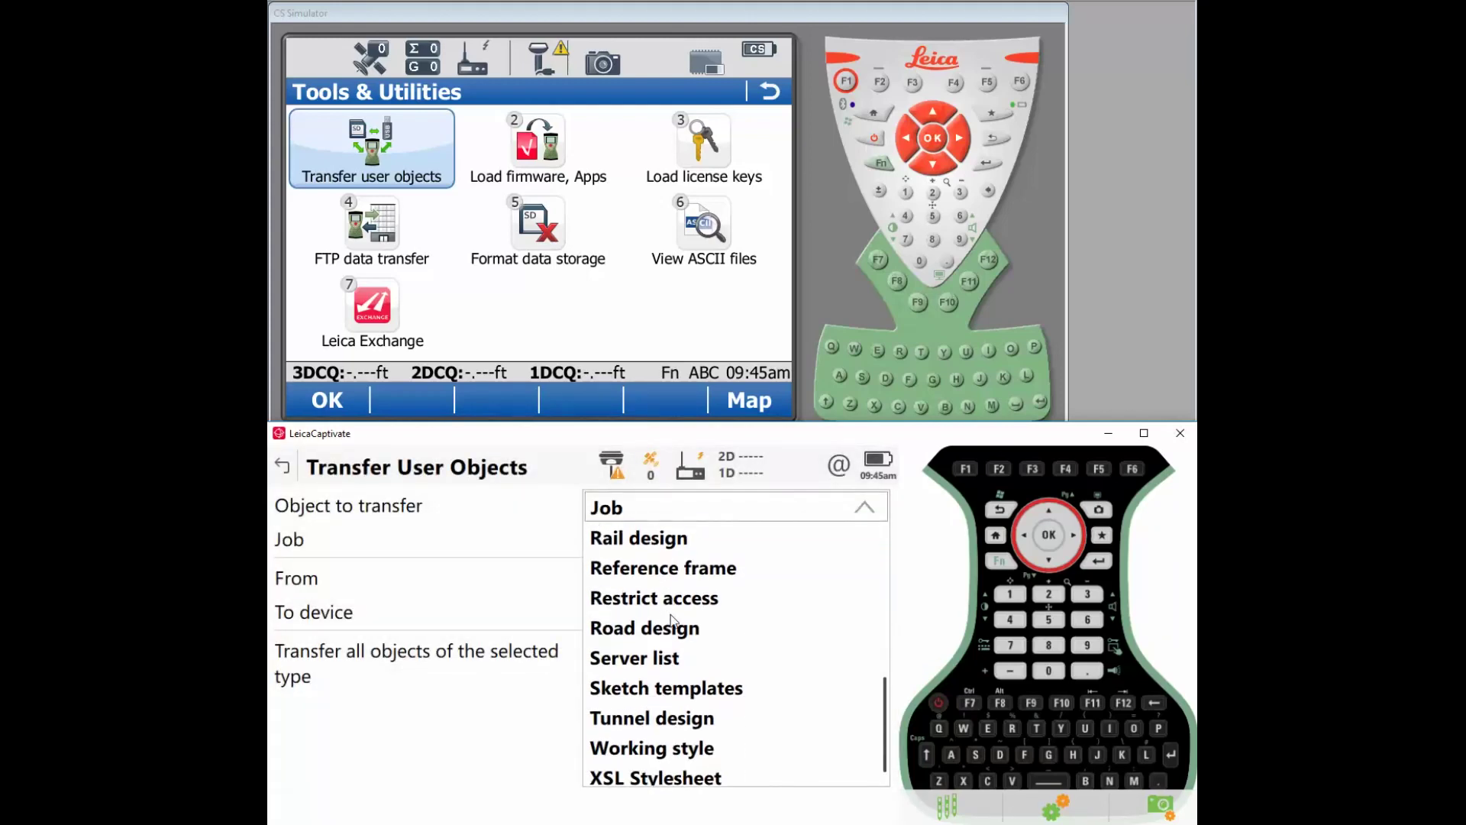
left_click(519, 734)
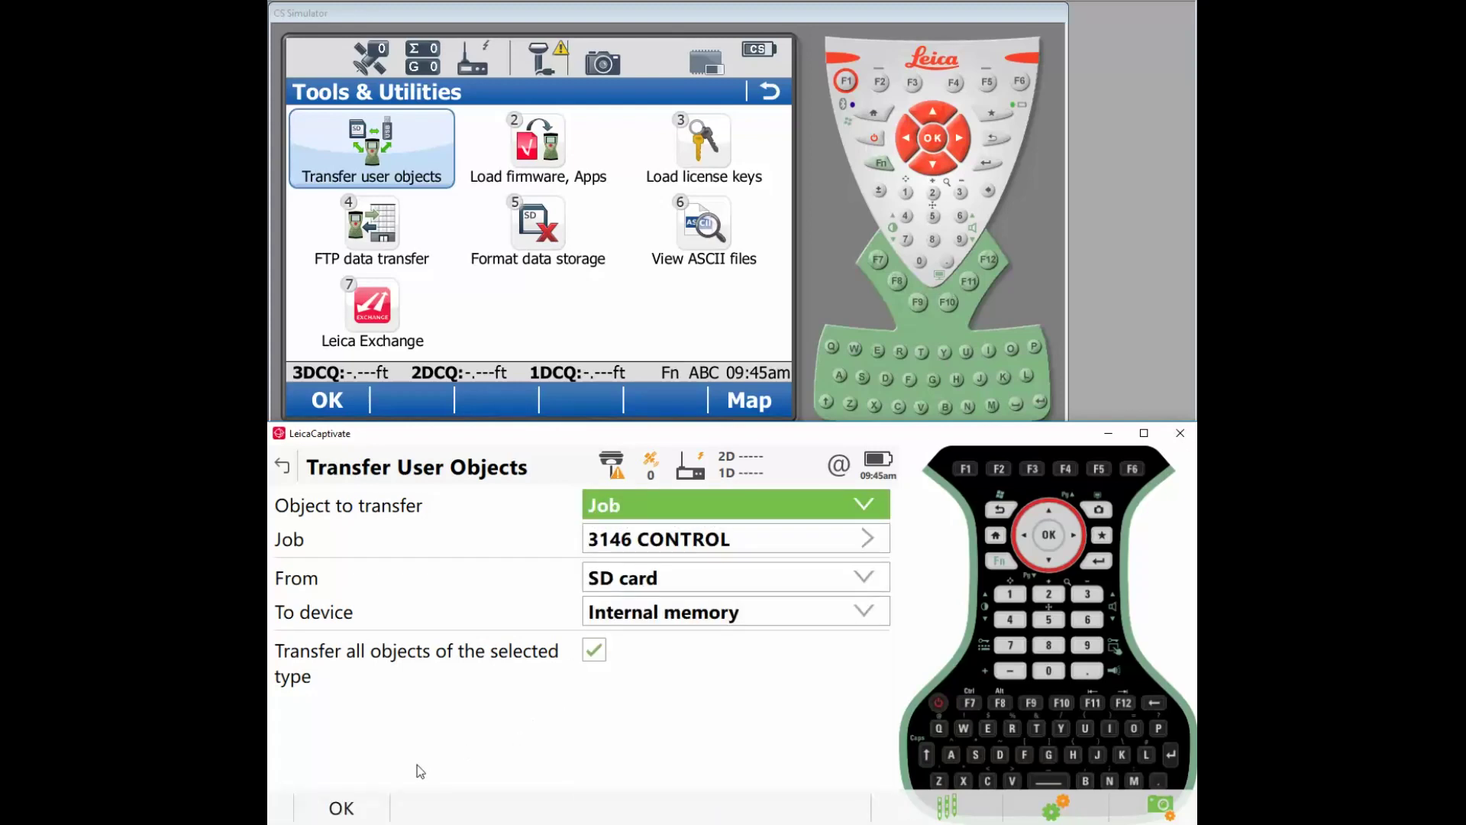
Return to the Home screen and swipe the job carousel past GE BLVD to WIN-STONE SURVEY
left_click(995, 537)
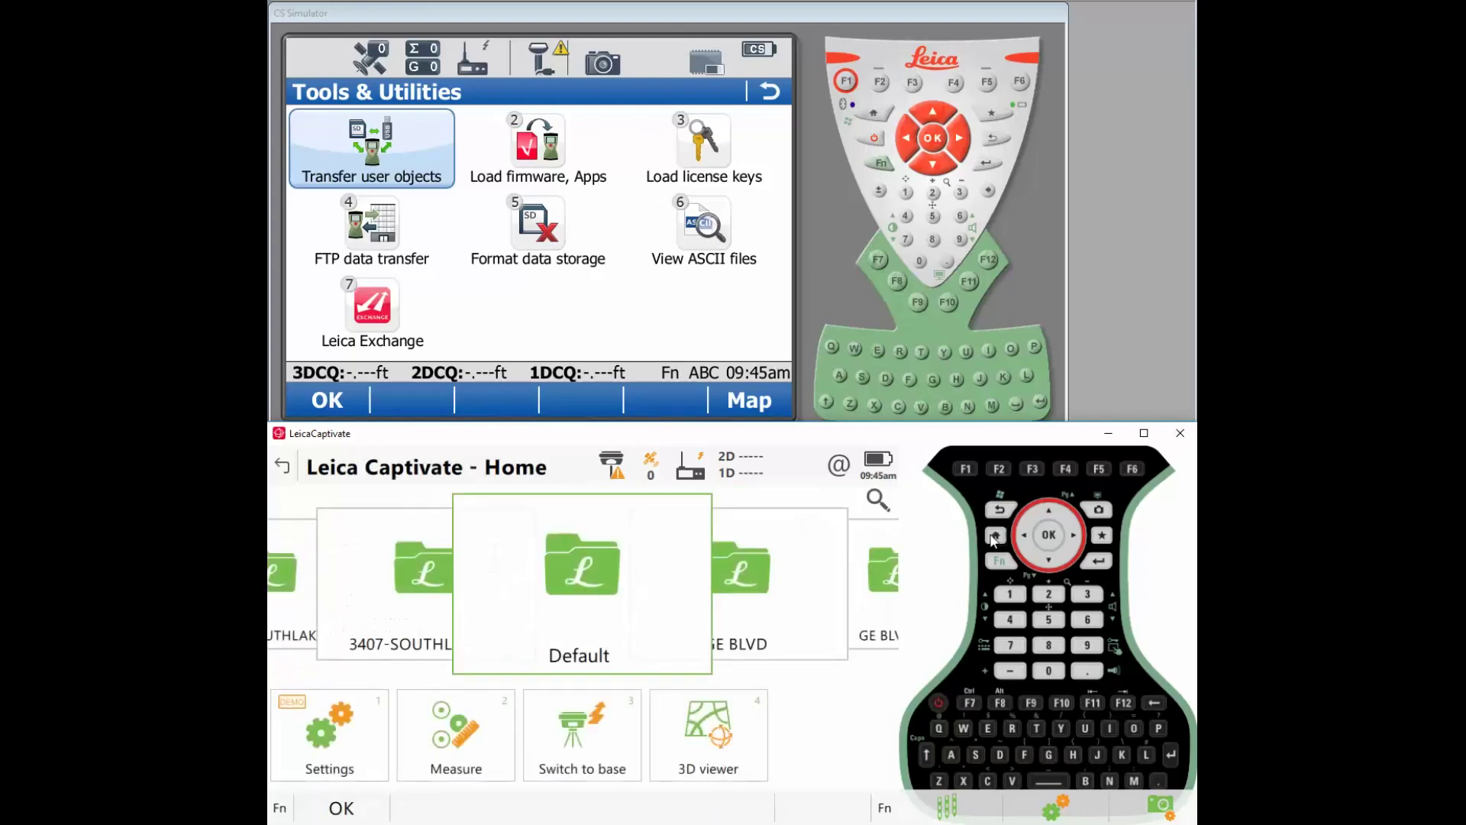
left_click_drag(785, 620, 672, 631)
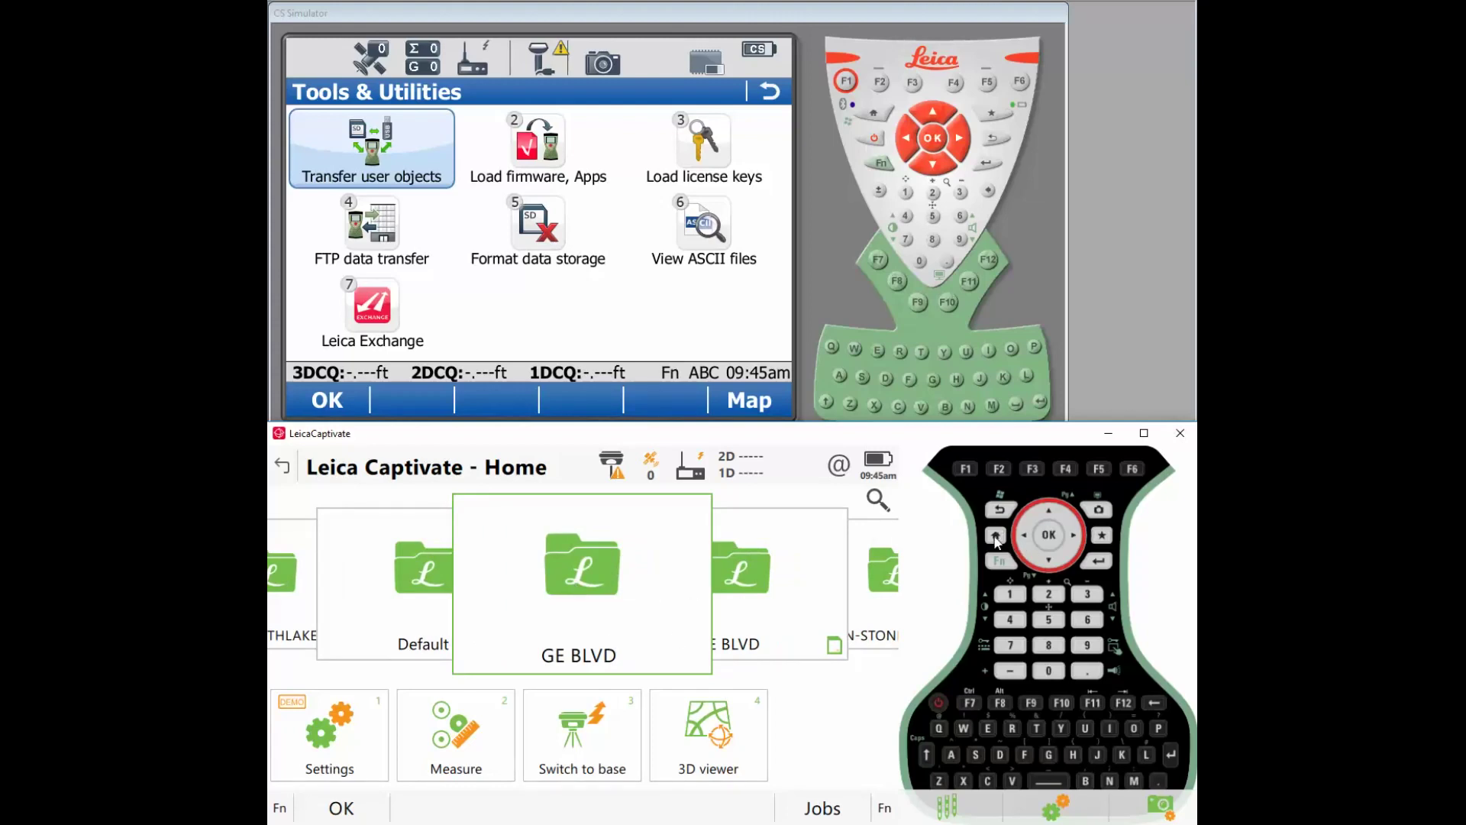
mouse_move(658, 592)
left_mouse_down()
mouse_move(563, 601)
mouse_move(651, 602)
left_mouse_up()
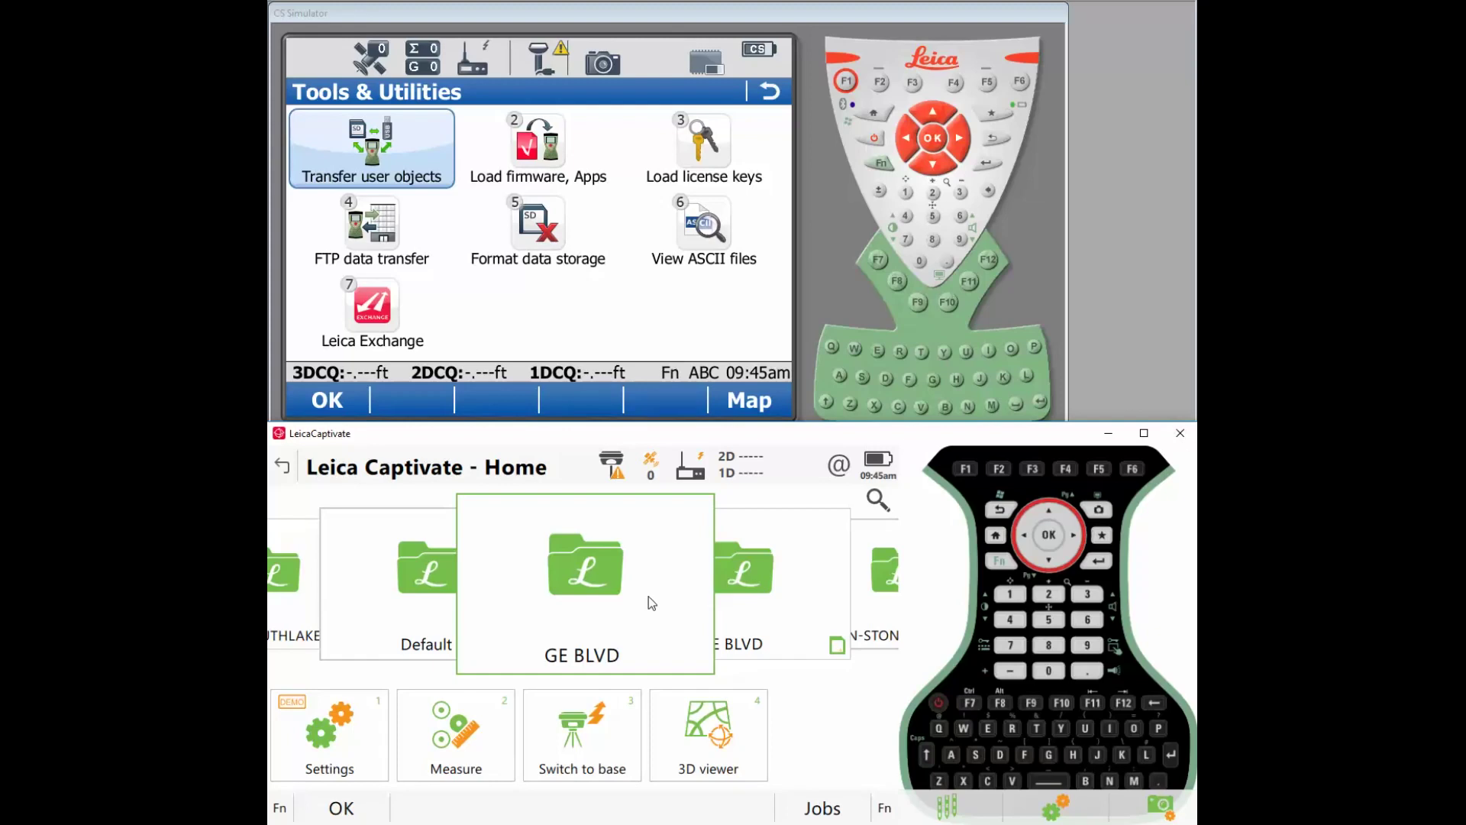
mouse_move(648, 598)
left_mouse_down()
mouse_move(662, 605)
mouse_move(626, 608)
mouse_move(697, 607)
mouse_move(582, 634)
mouse_move(590, 614)
mouse_move(693, 621)
mouse_move(579, 616)
mouse_move(642, 622)
left_mouse_up()
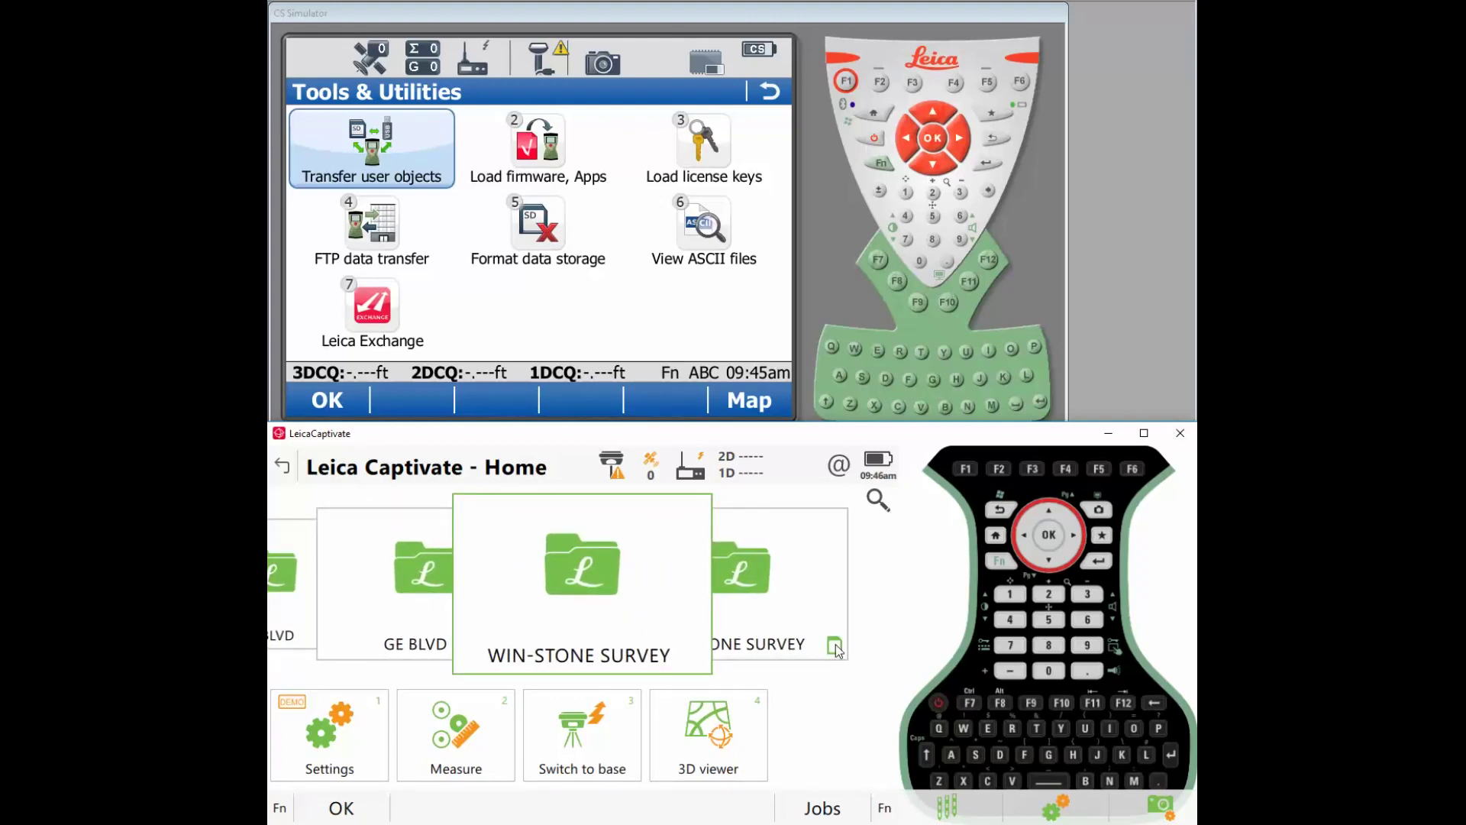
left_click_drag(700, 680, 616, 644)
In the WIN-STONE SURVEY job properties, select the MA NAD83 G12B coordinate system
left_click(595, 619)
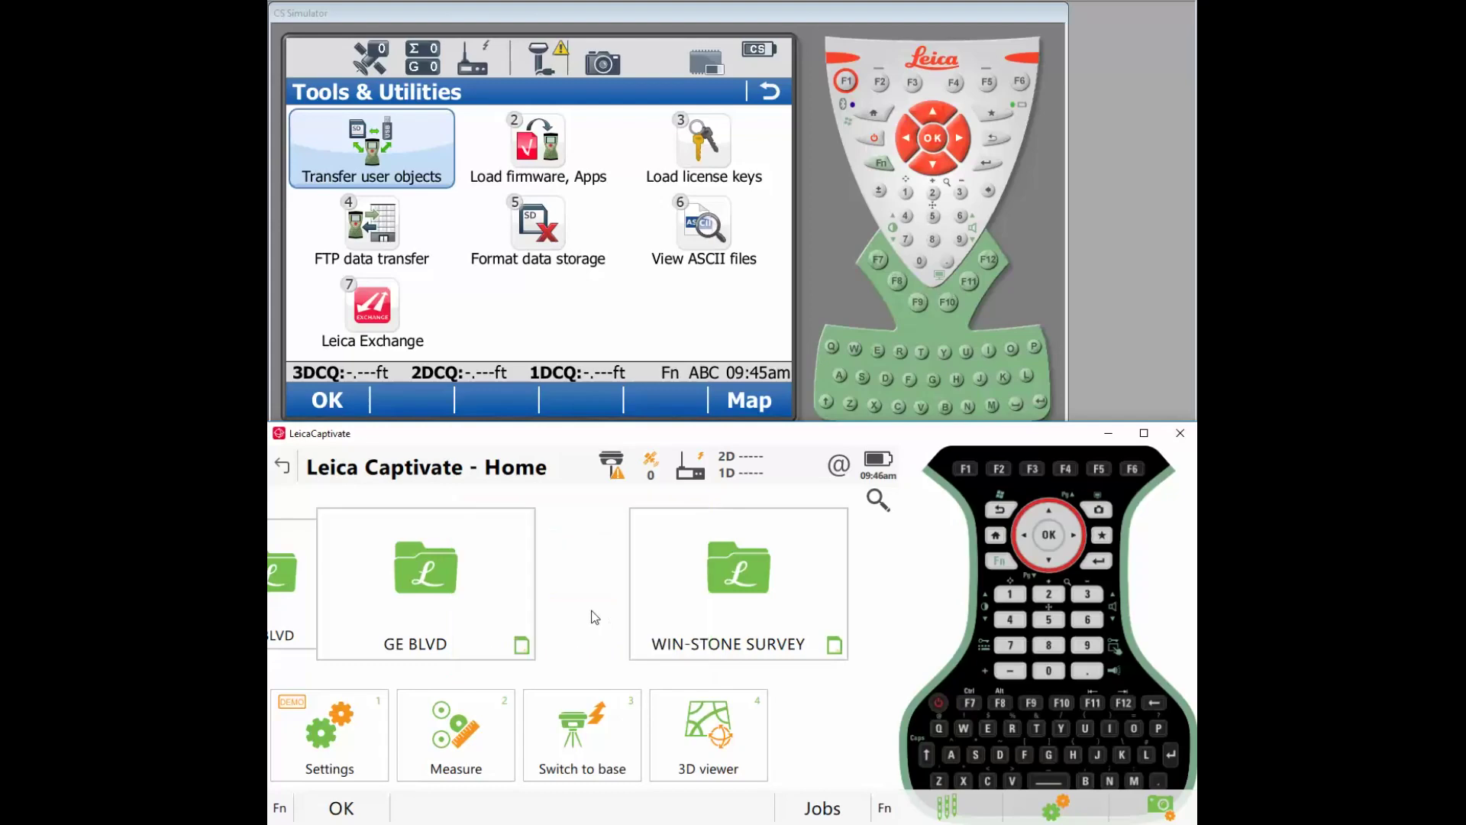
left_click(574, 574)
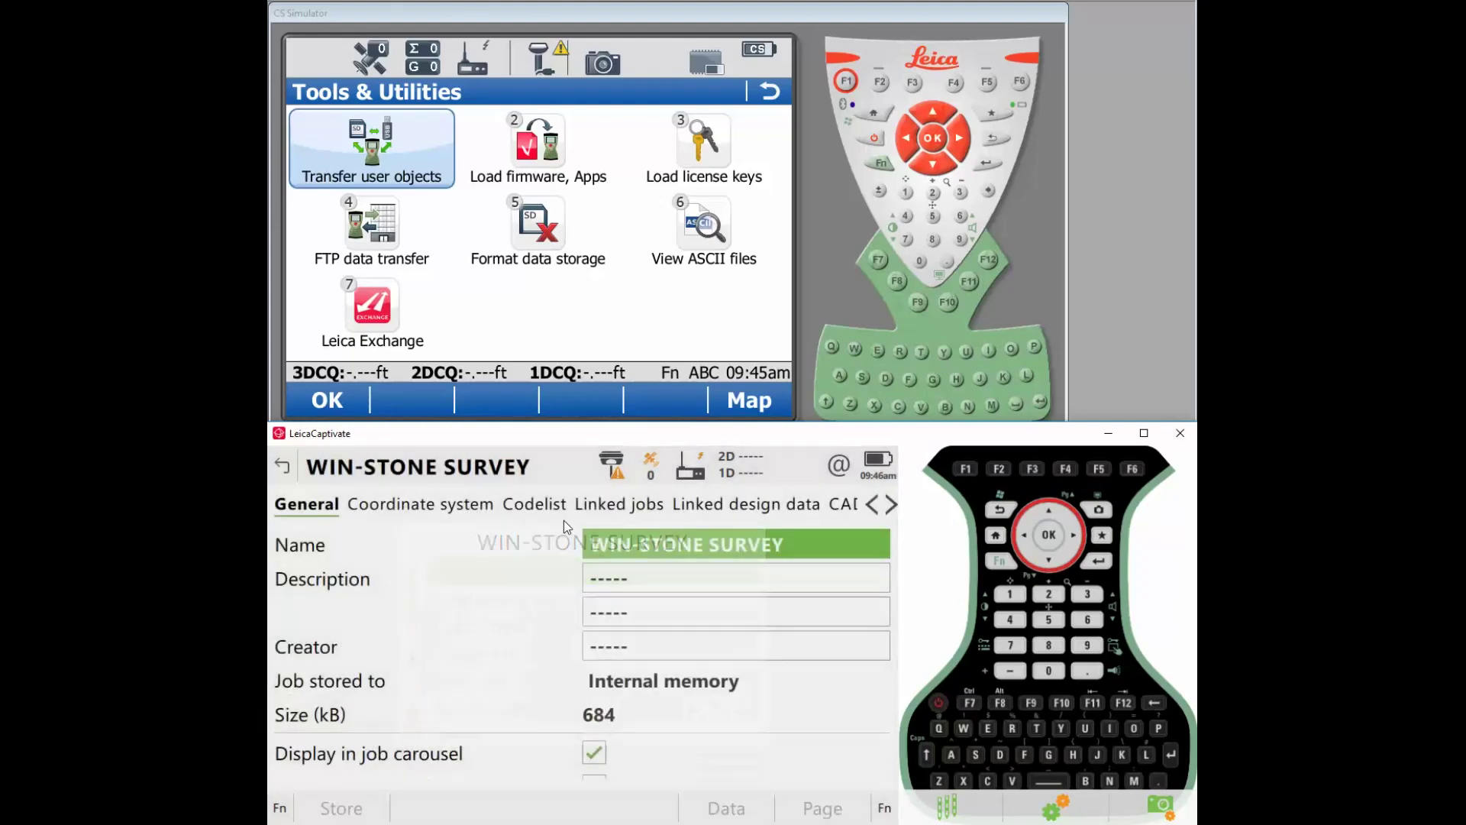
left_click(439, 508)
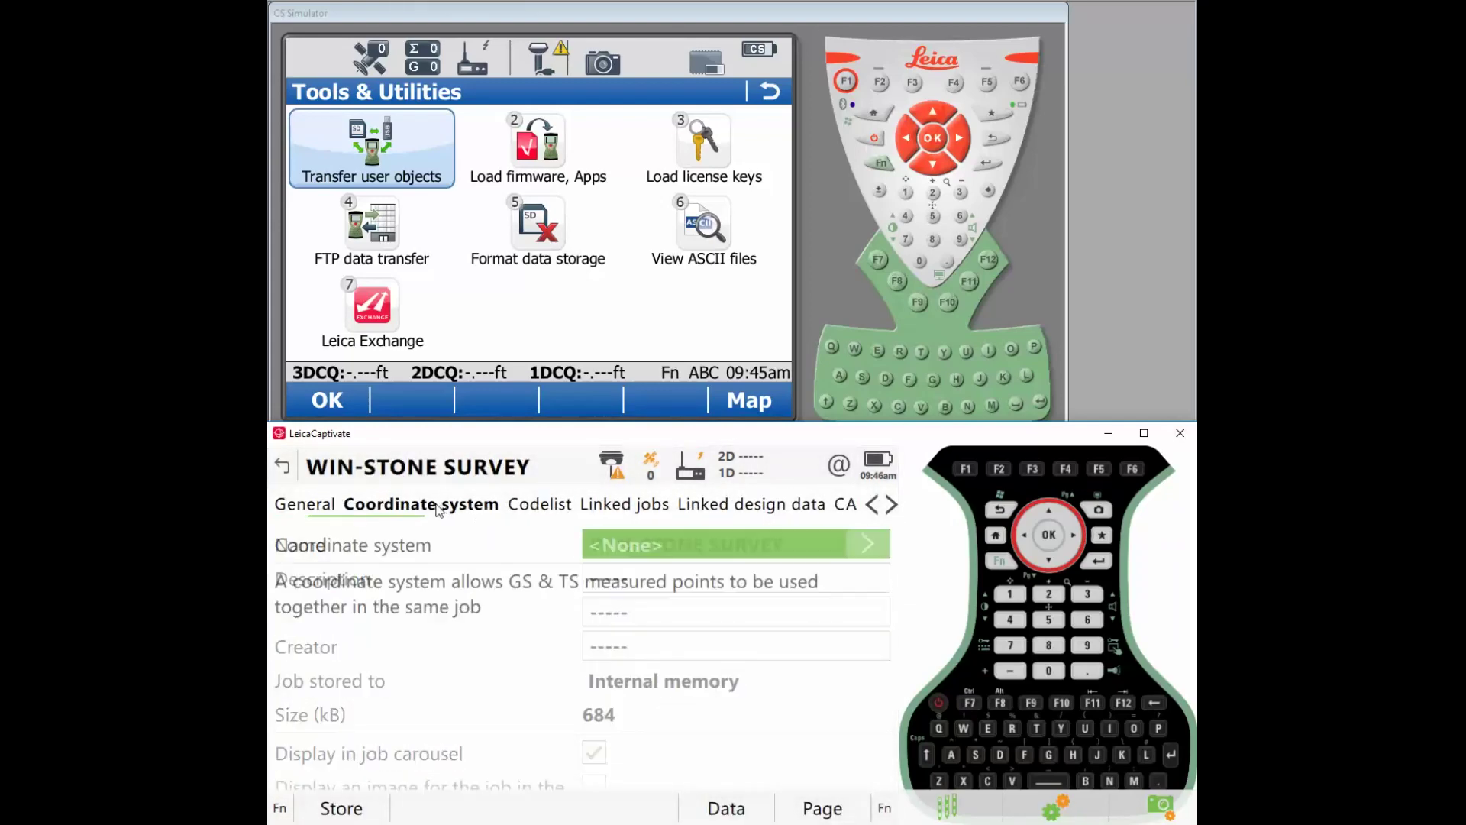
left_click(647, 551)
scroll(510, 602, "down", 1)
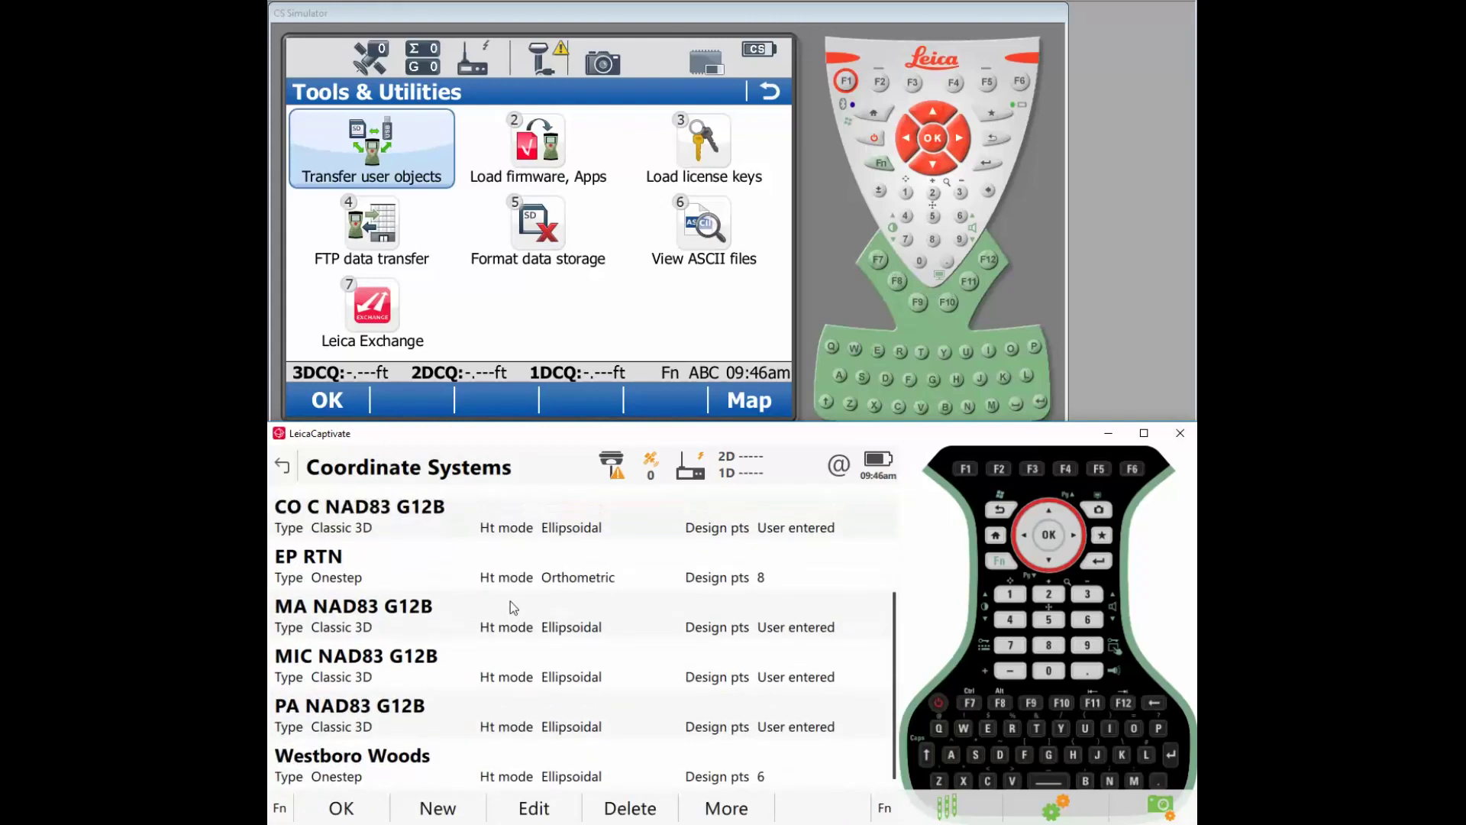
scroll(510, 601, "up", 2)
scroll(510, 602, "down", 3)
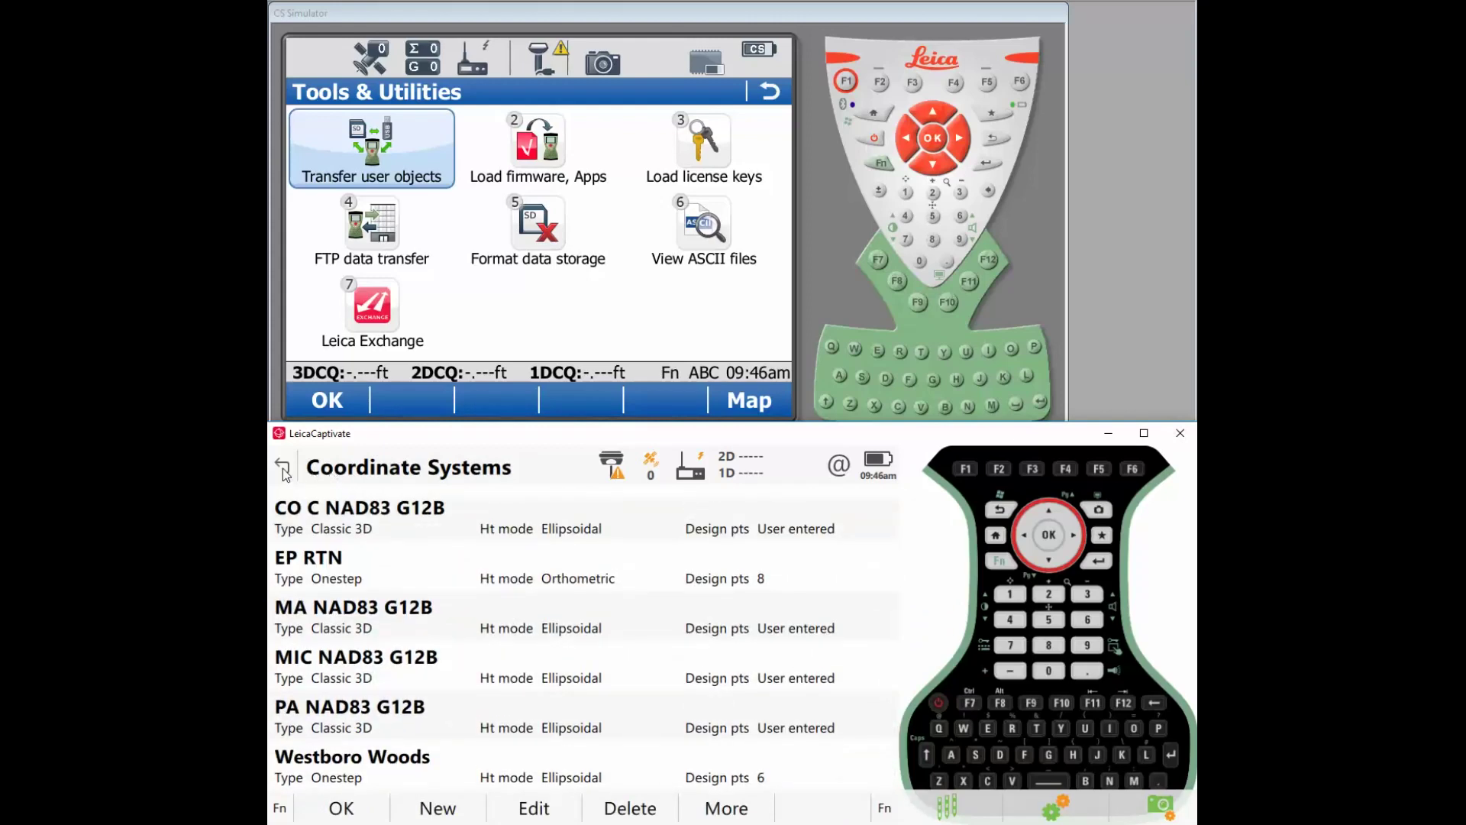
left_click(353, 611)
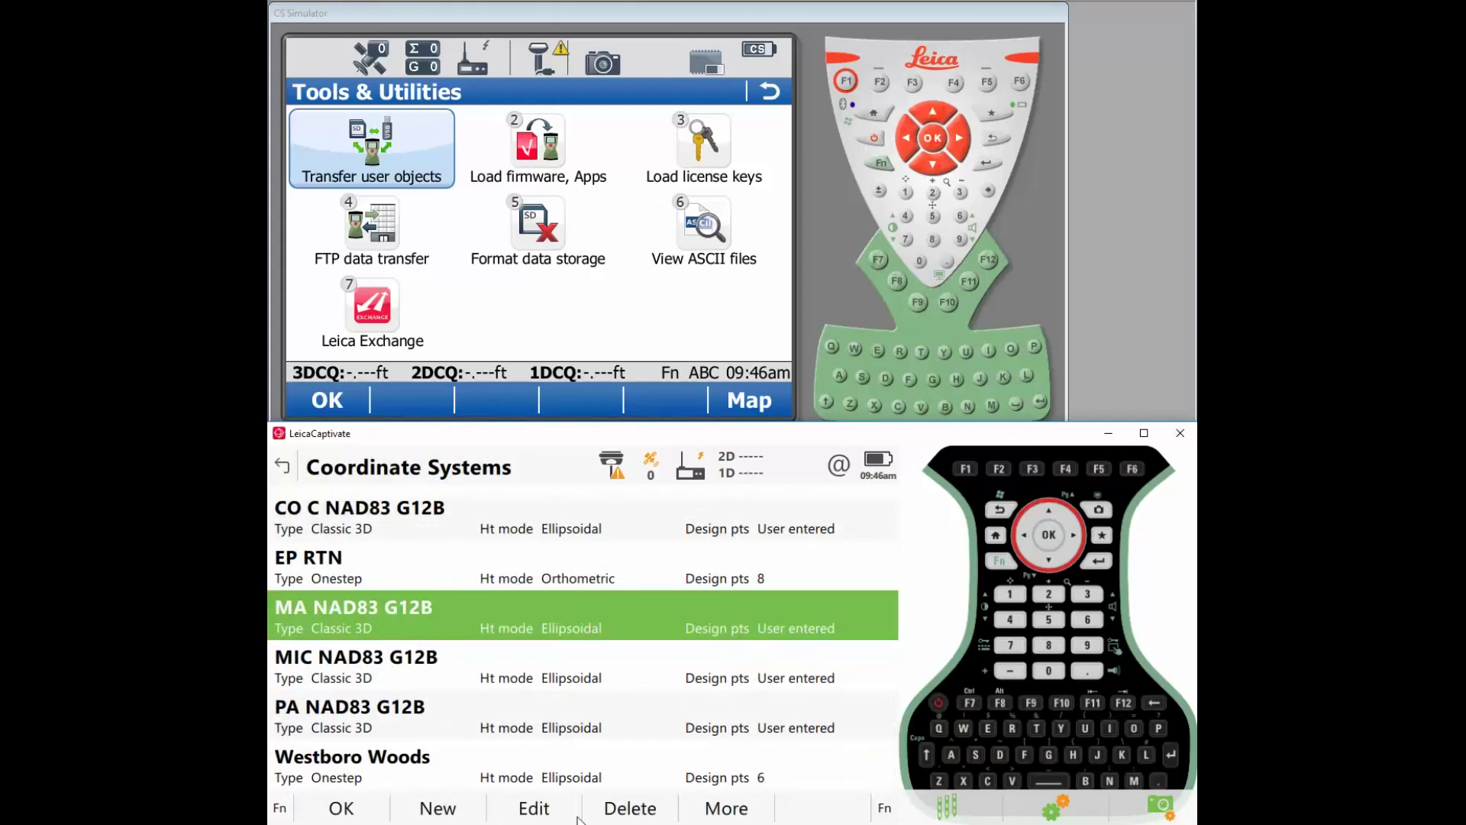
Edit MA NAD83 G12B to import geoid models, keep MAGeoid12B GRS80, then back out to Home
left_click(527, 814)
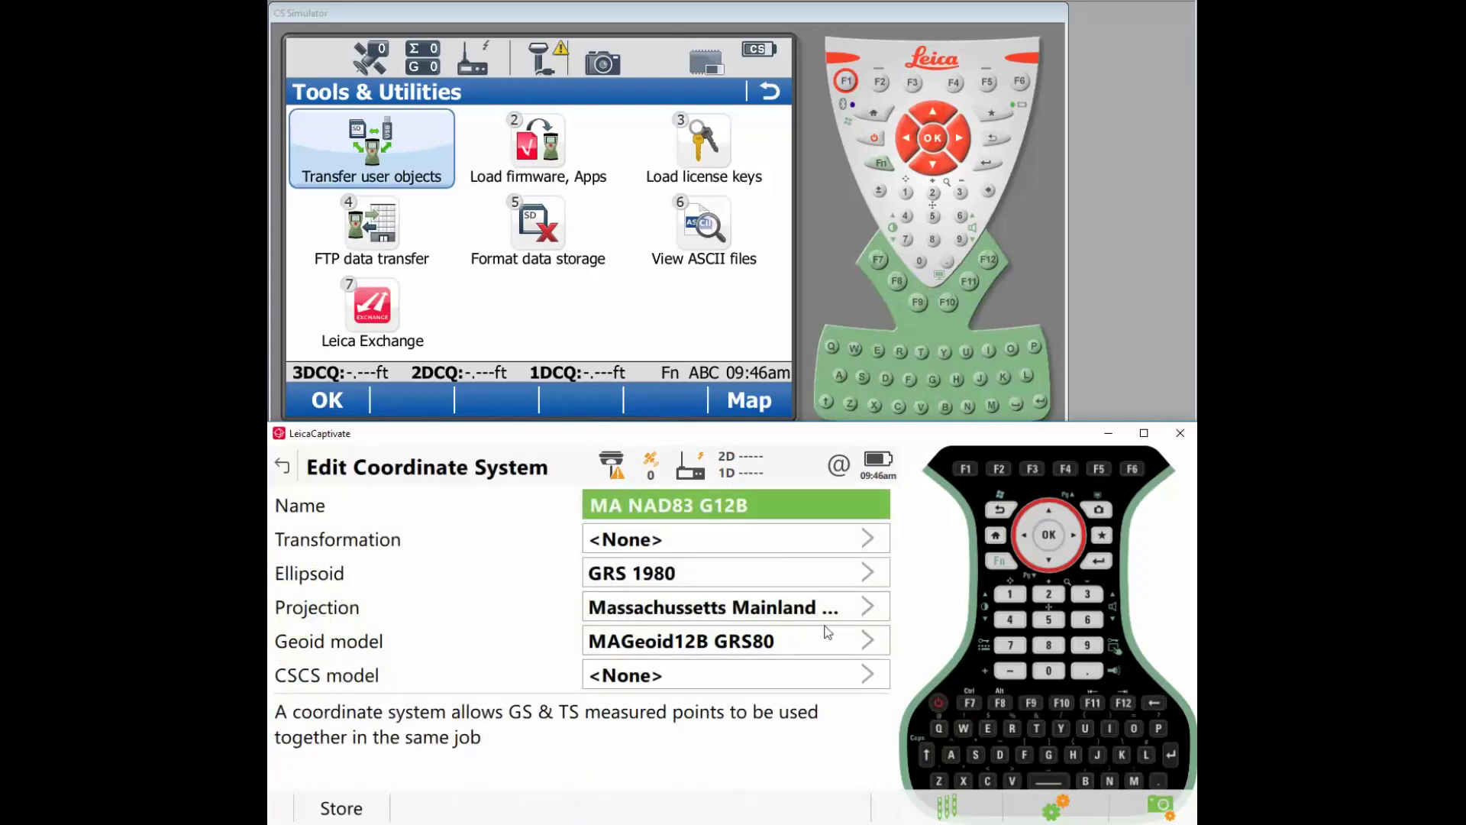
left_click(779, 642)
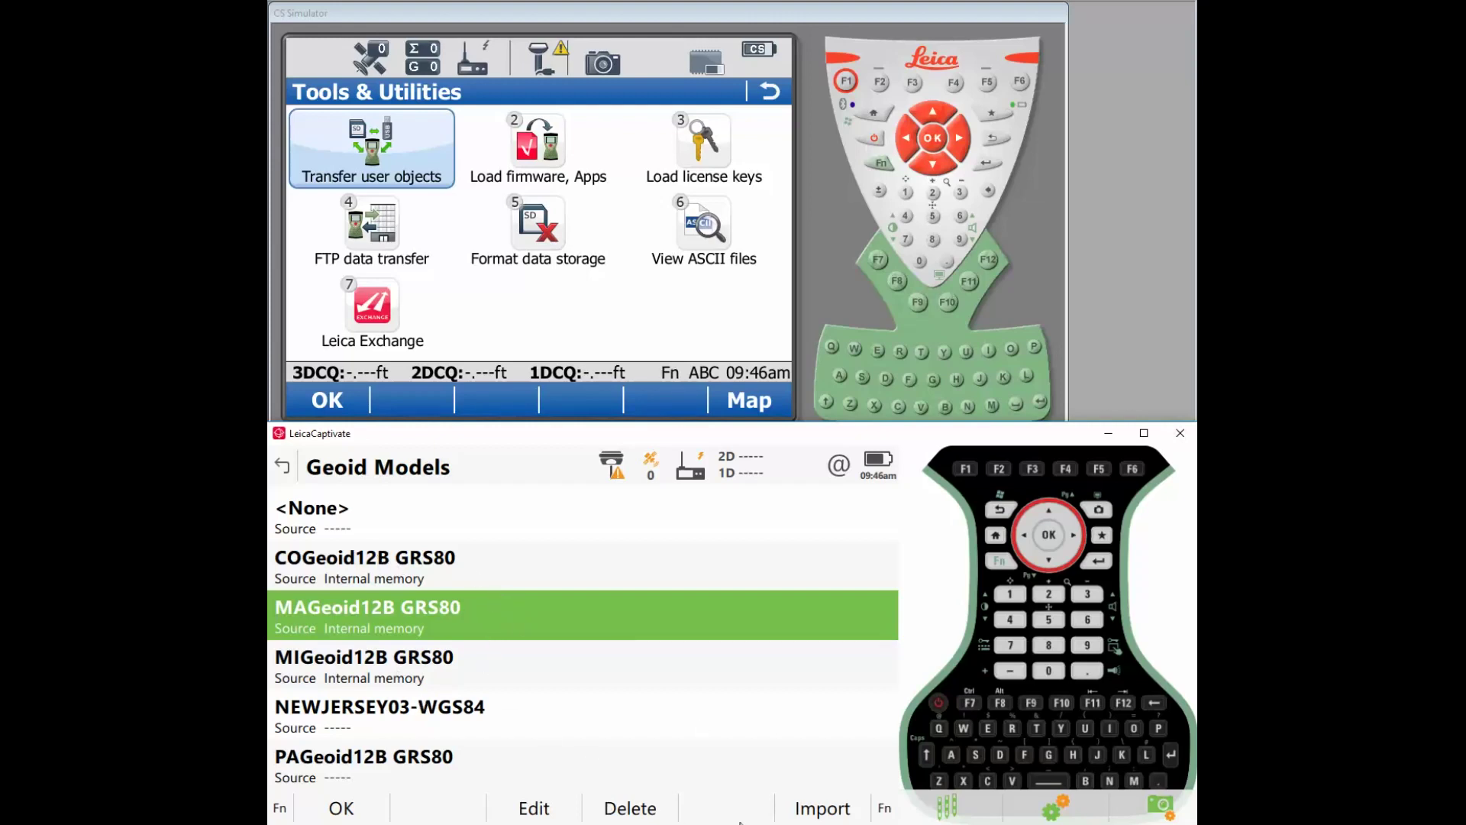
left_click(825, 811)
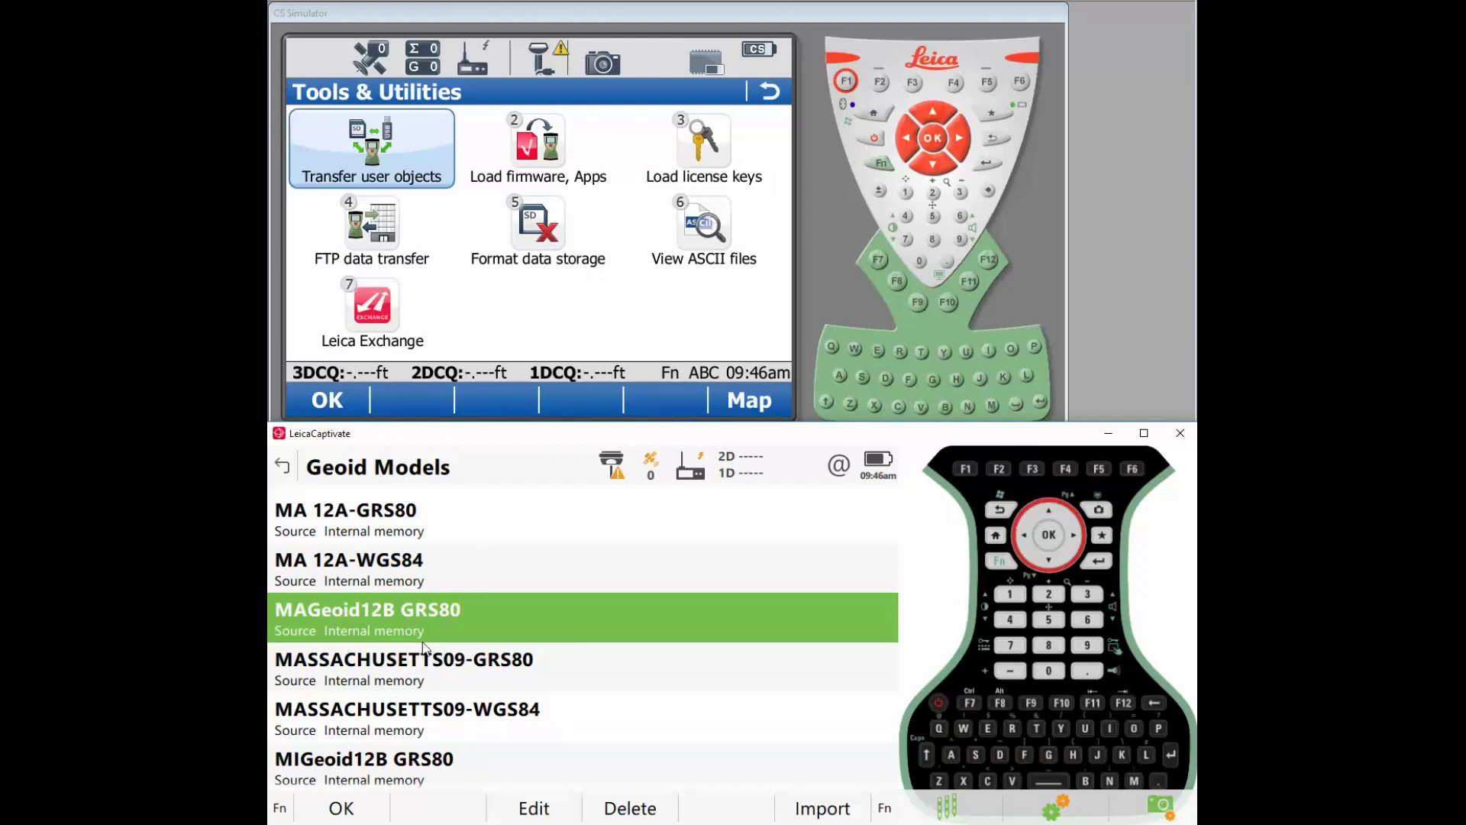
left_click(283, 466)
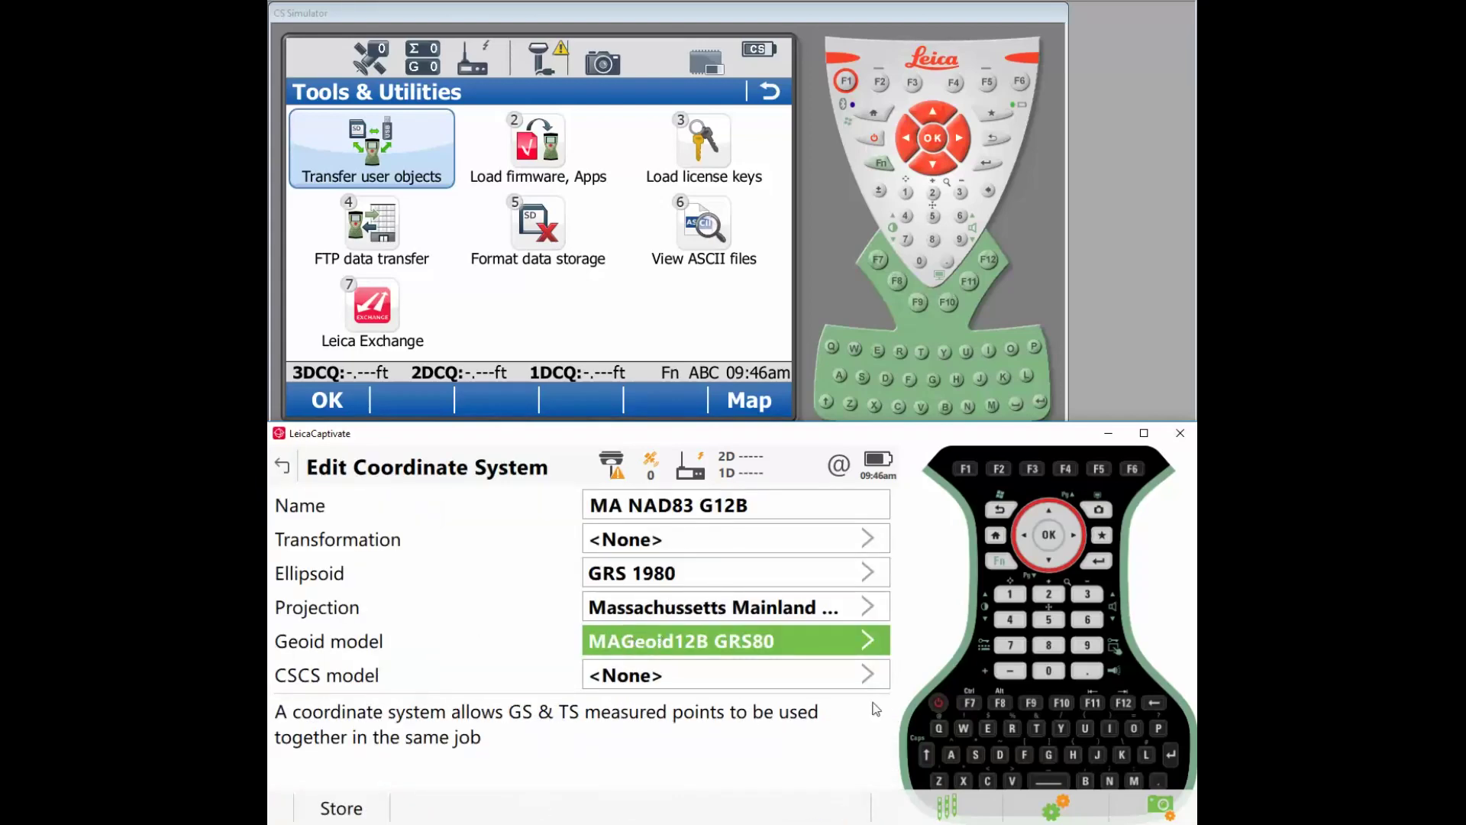
left_click(284, 466)
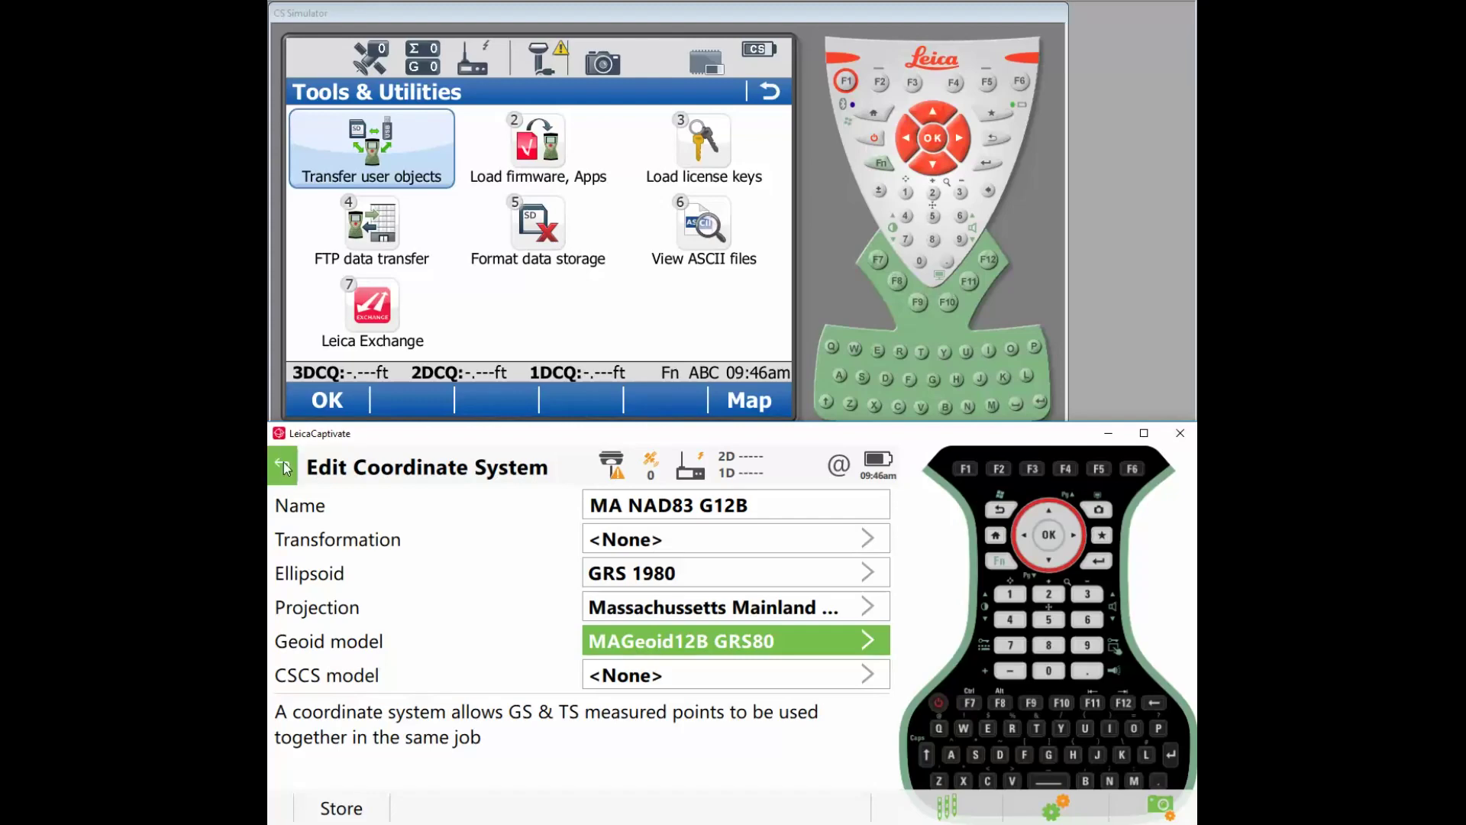
left_click(284, 466)
left_click(284, 468)
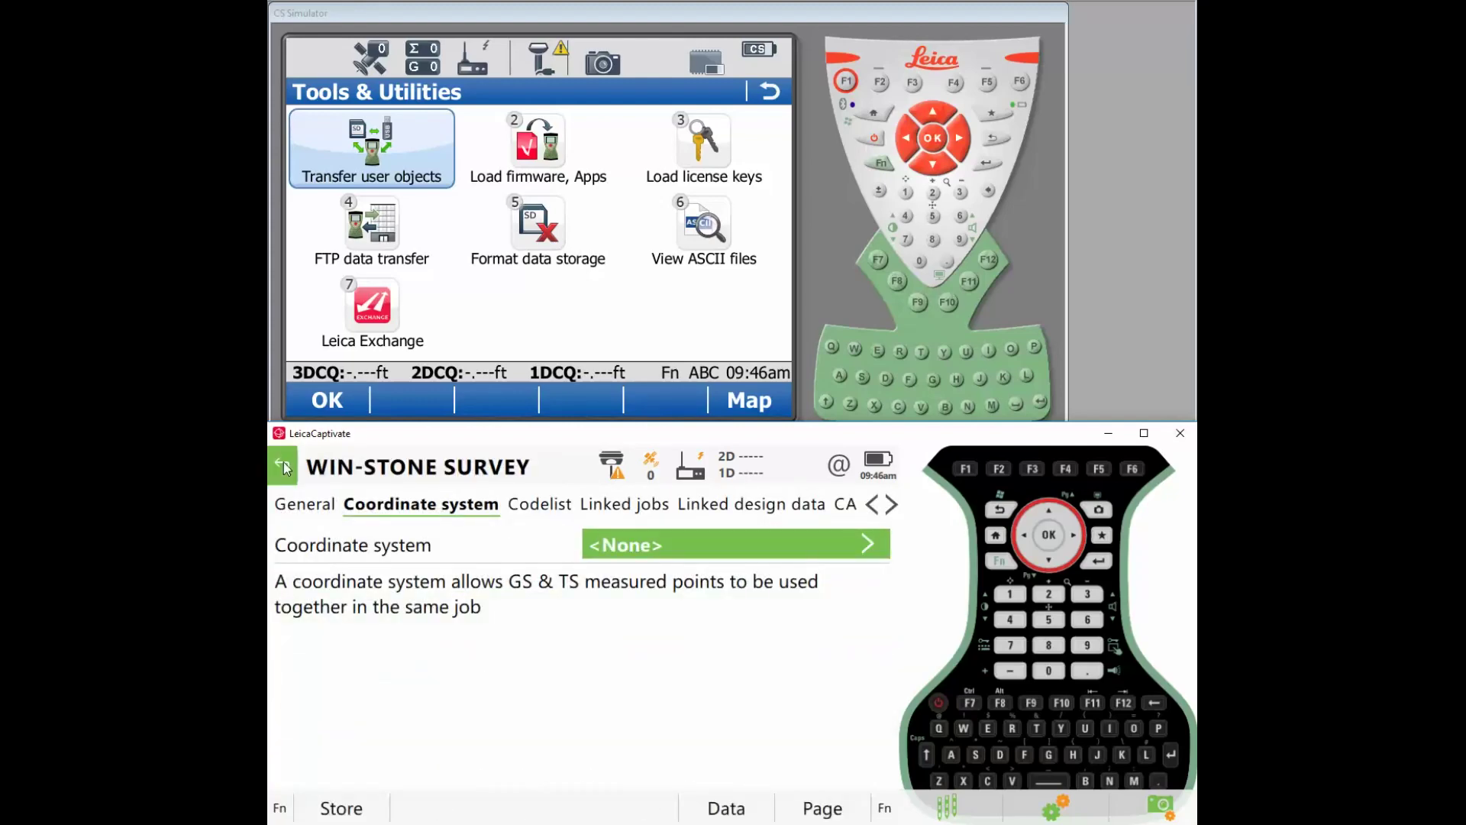